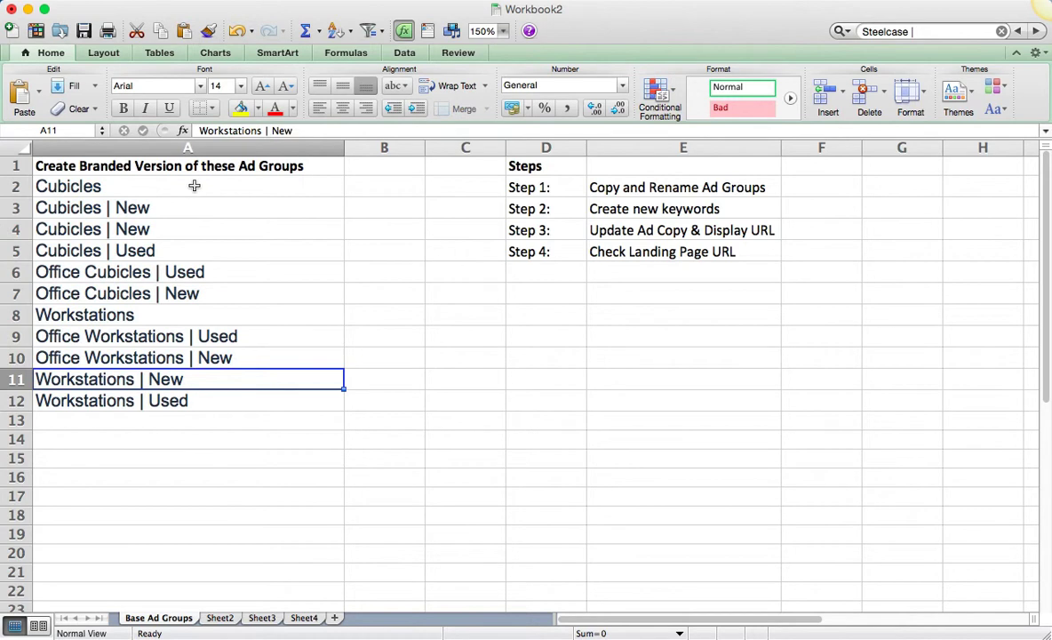
Step: Rename Sheet2 as Steelcase
drag(194, 185, 180, 400)
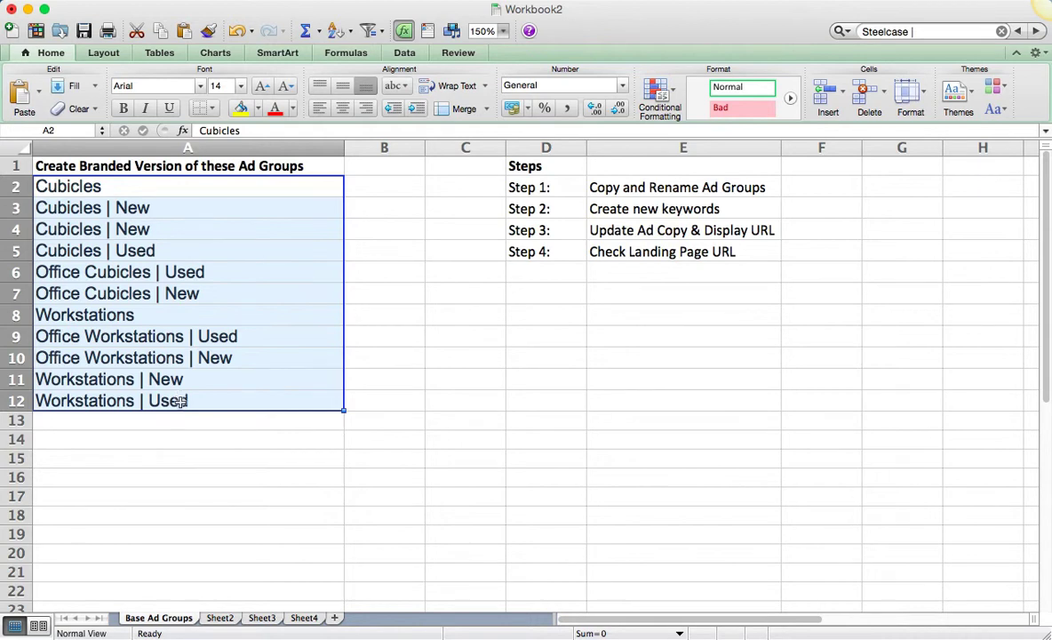
click(218, 618)
text(Steelcase)
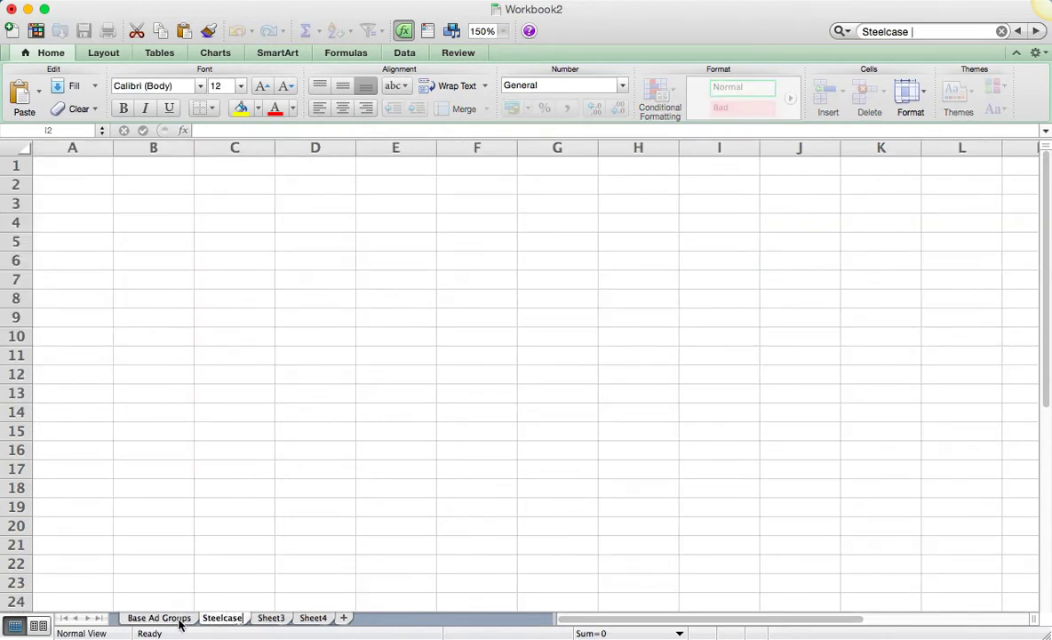
Step: Copy the ad group names in A2:A12 of the Base Ad Groups sheet and switch to AdWords Editor
click(179, 619)
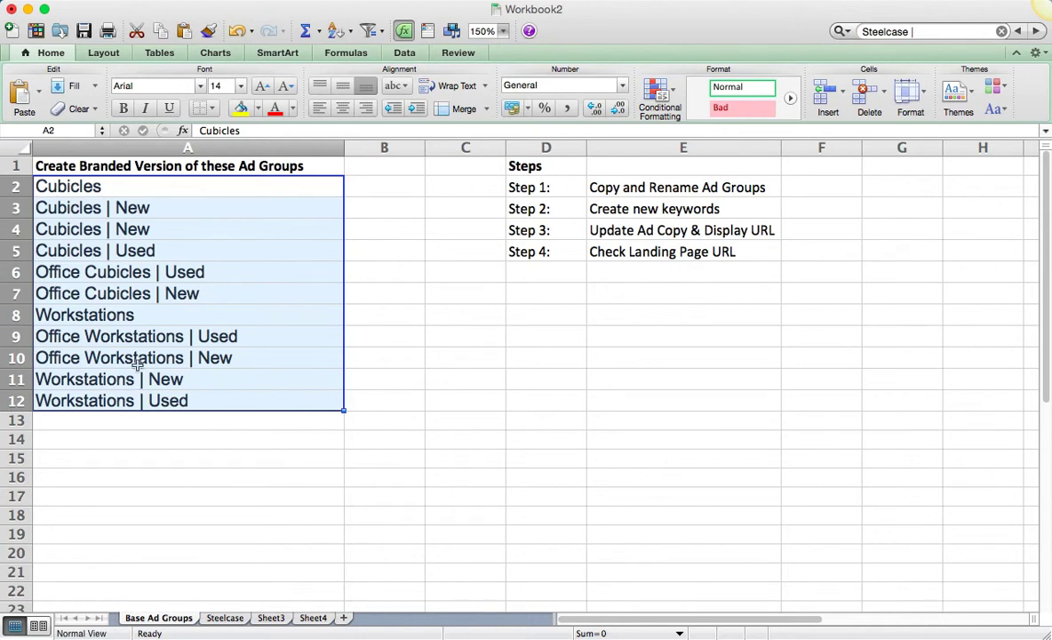
key(cmd+c)
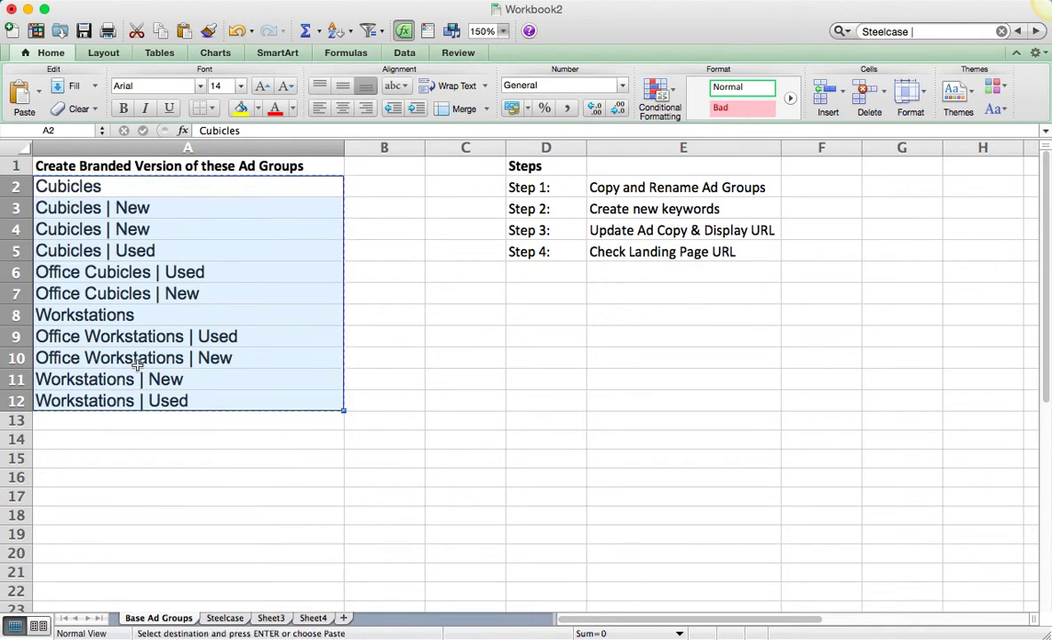
key(super+Tab)
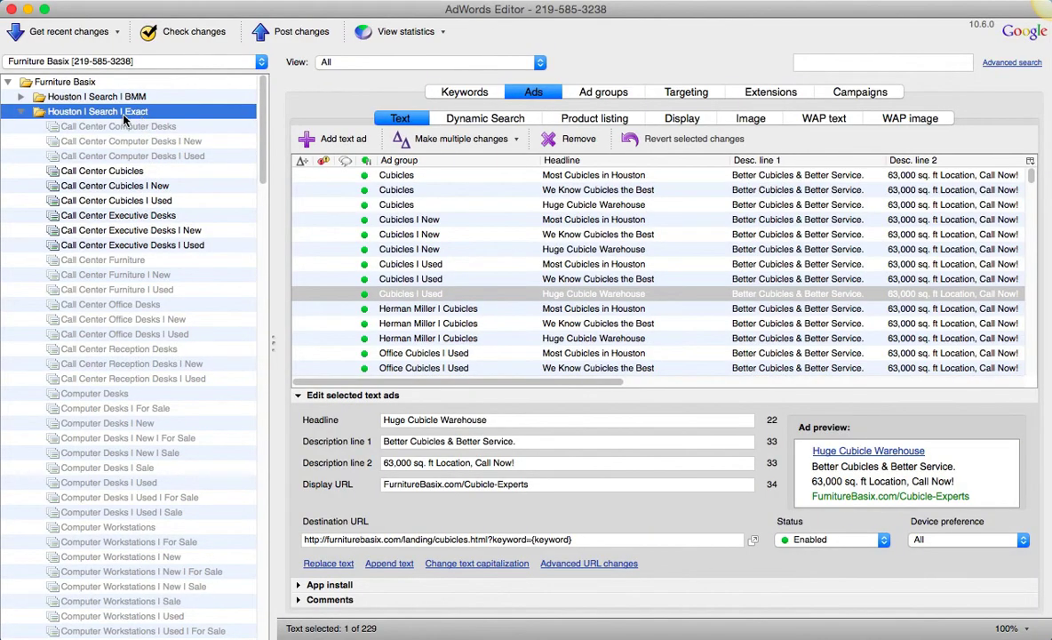
Step: Open the advanced search for the Houston | Search | Exact campaign and remove every criterion except the first ad group name one
click(21, 112)
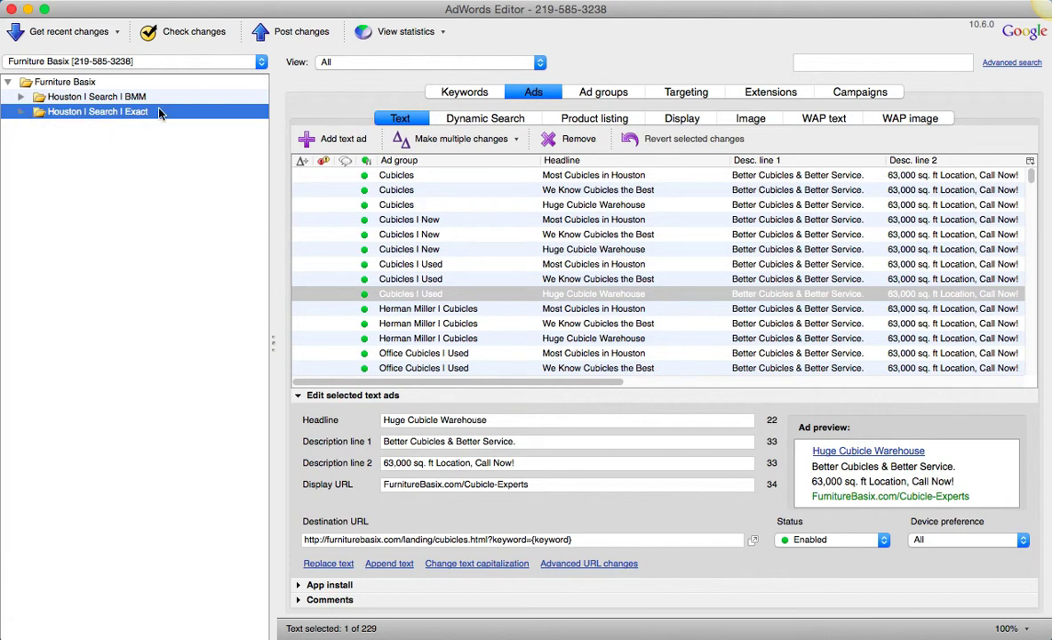
click(1004, 63)
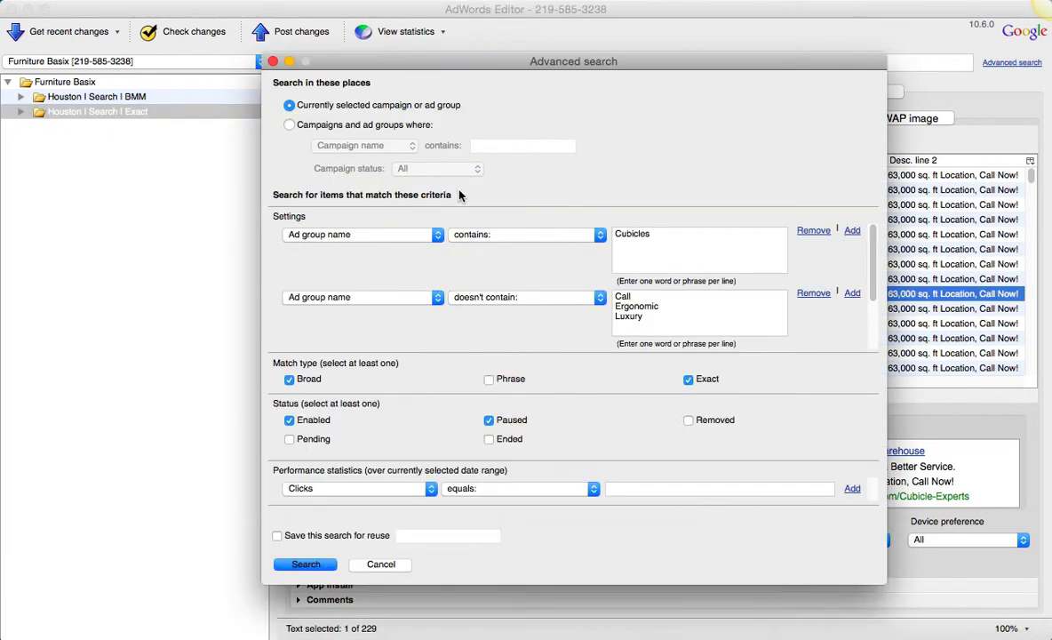
click(810, 293)
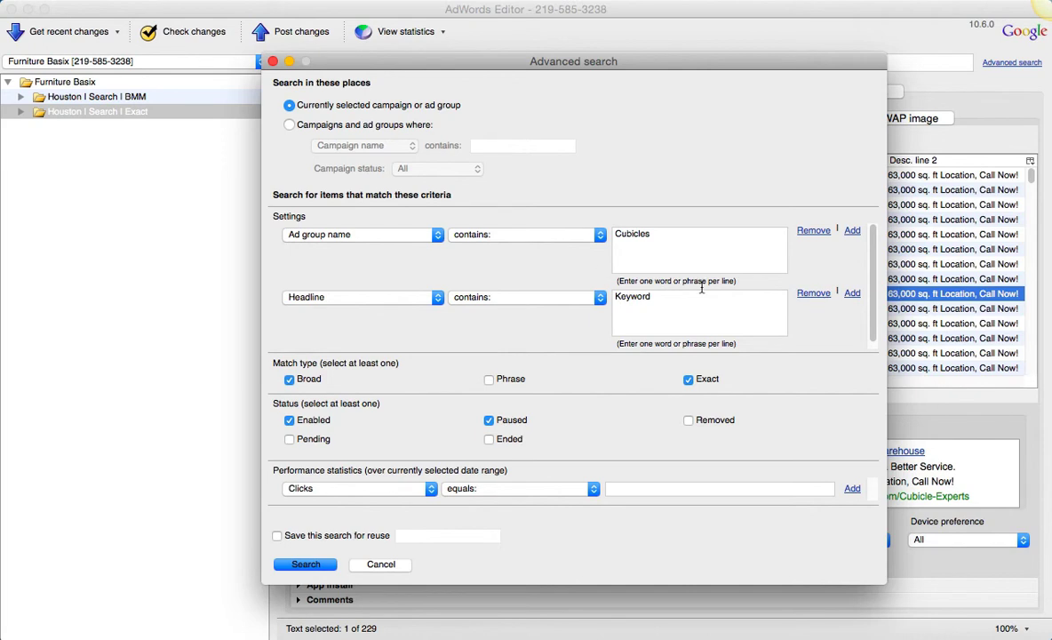
click(813, 293)
Step: Set the ad group name criterion to "matches exactly" with the copied ad group list, and run the search with the input cleaned up
click(604, 236)
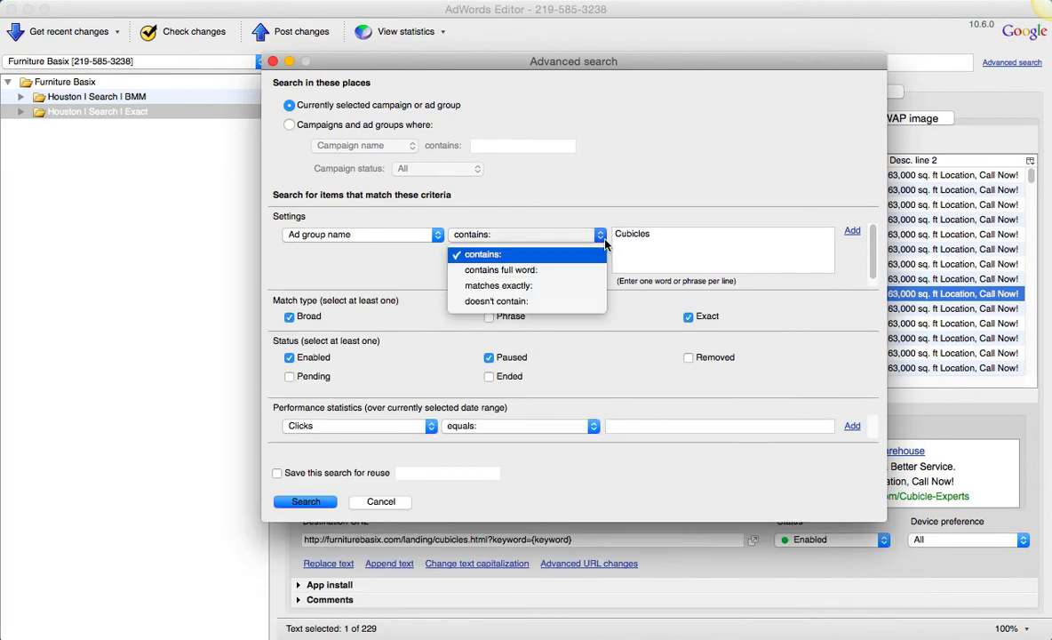
click(545, 287)
click(679, 238)
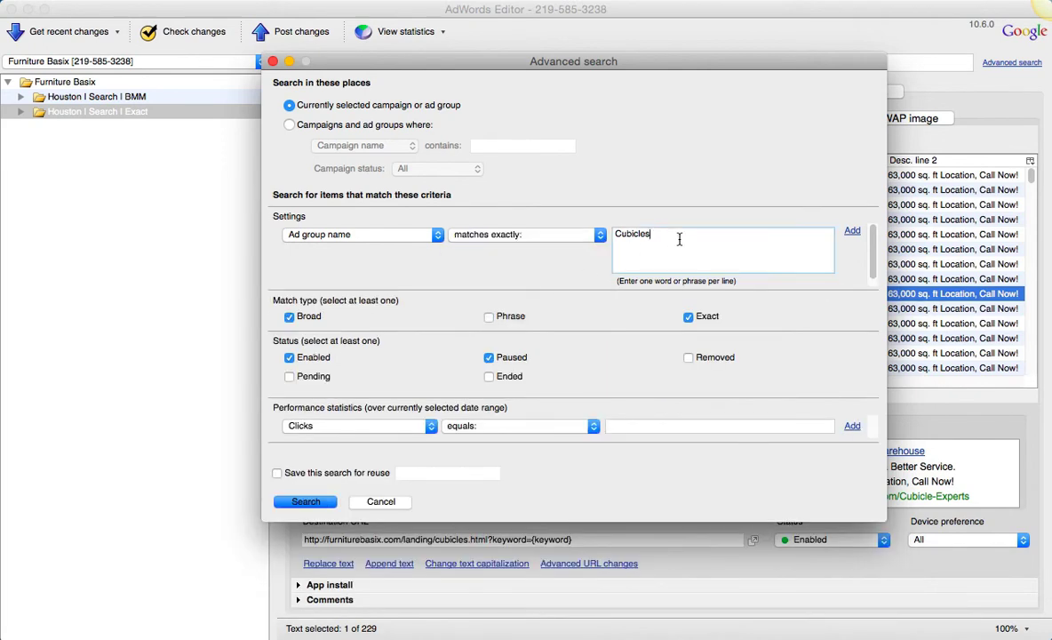
key(super+a)
key(super+v)
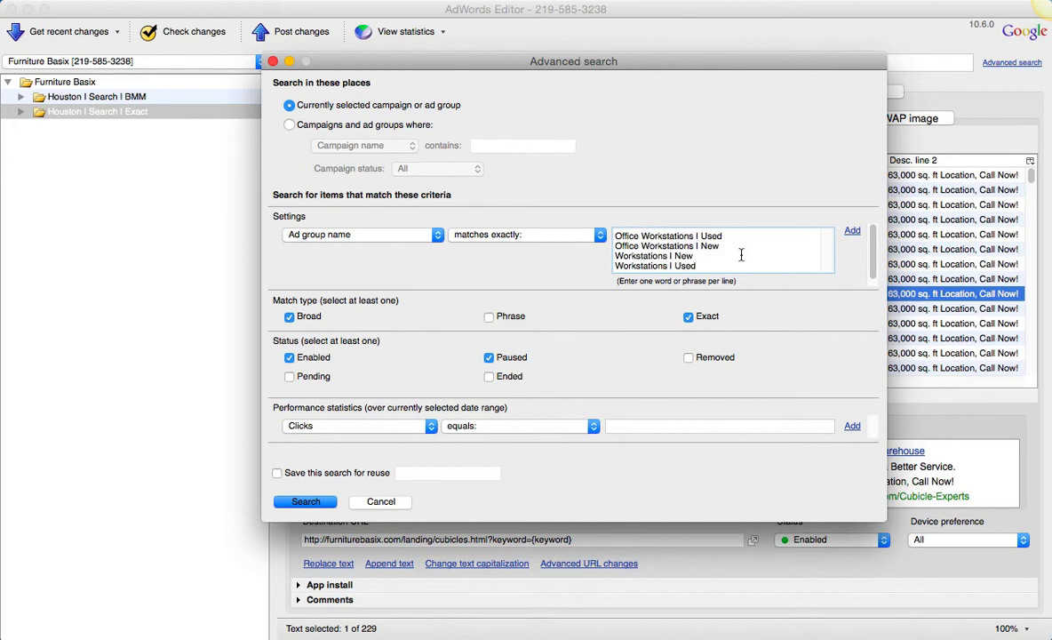
click(324, 503)
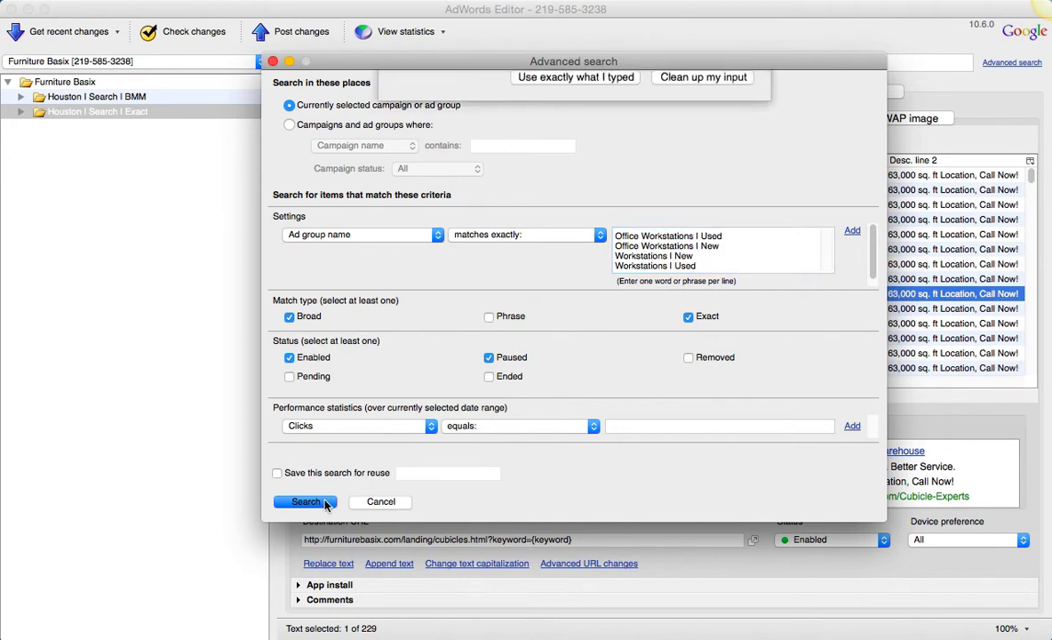
click(702, 228)
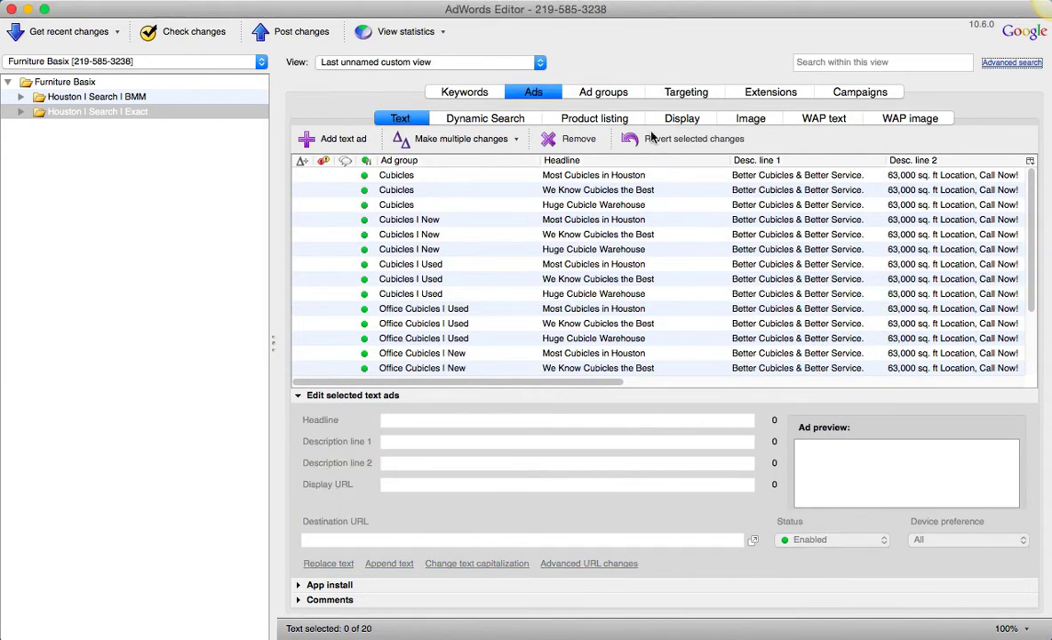
Step: Review the found text ads and keywords, and select and copy all the keywords of the matching ad groups
click(547, 249)
scroll(546, 249, down, 3)
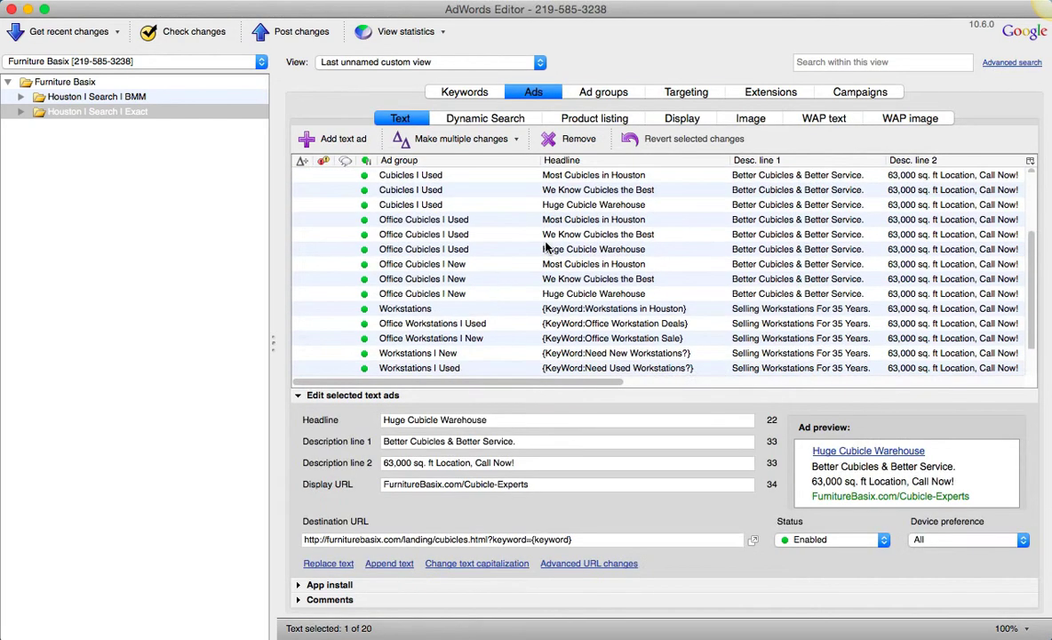
scroll(547, 249, up, 3)
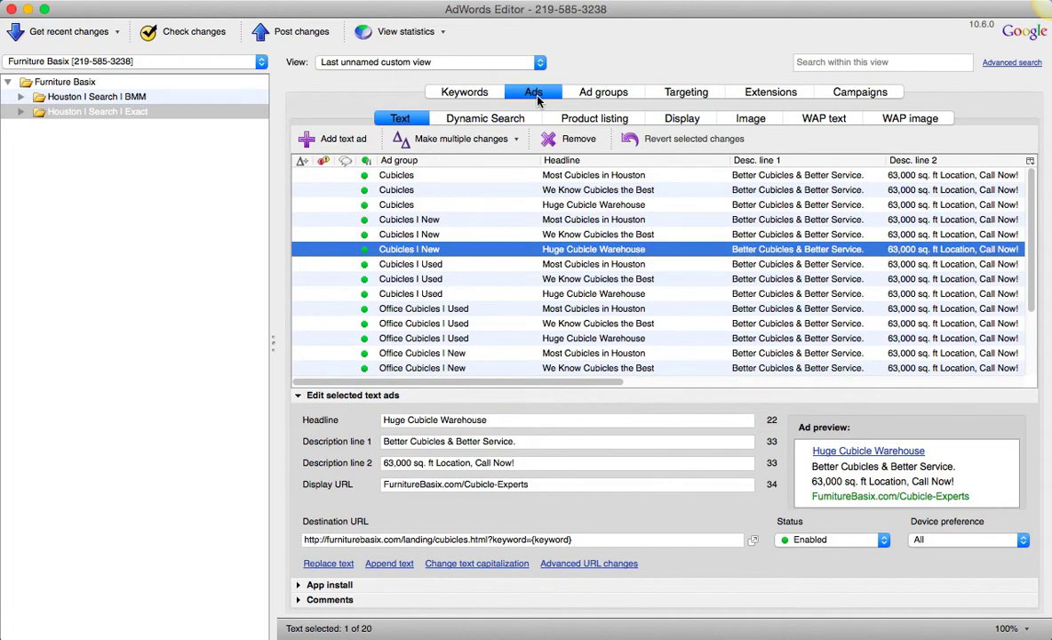
click(469, 93)
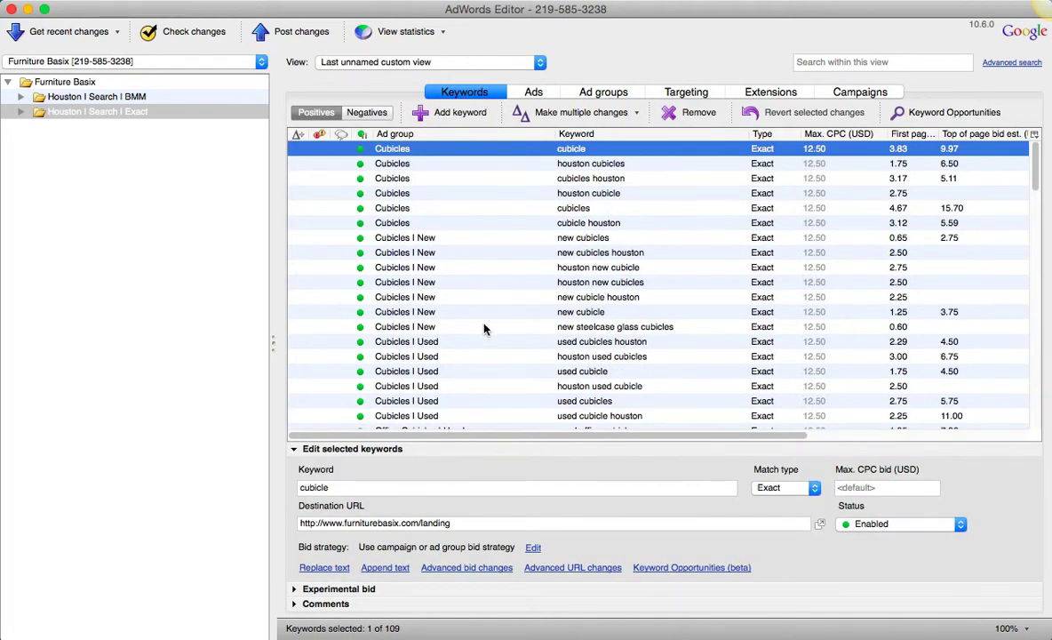
click(616, 298)
scroll(616, 298, down, 20)
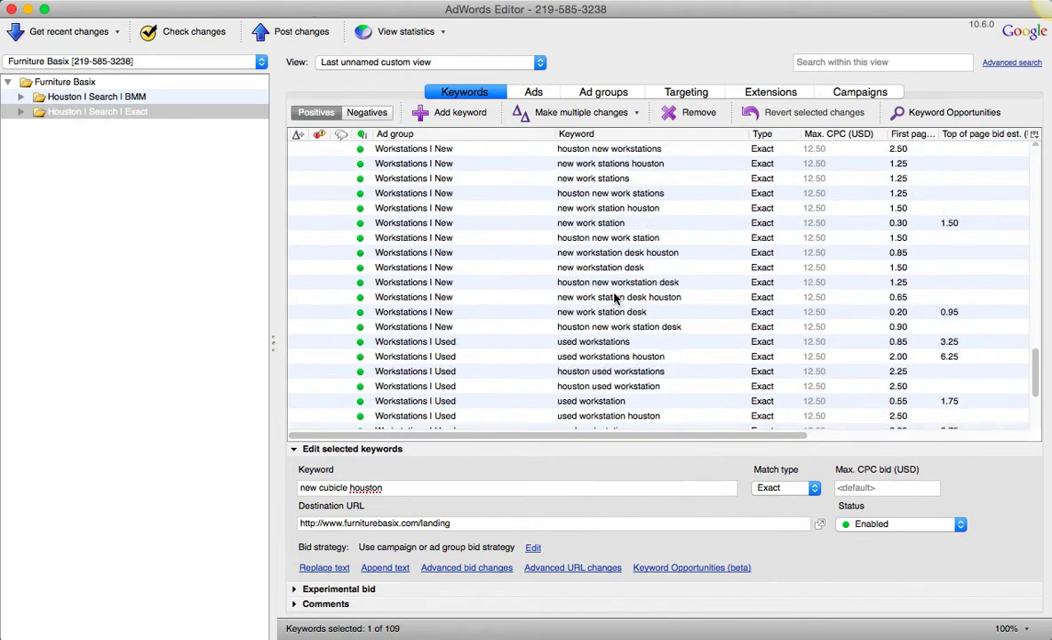
scroll(616, 297, up, 20)
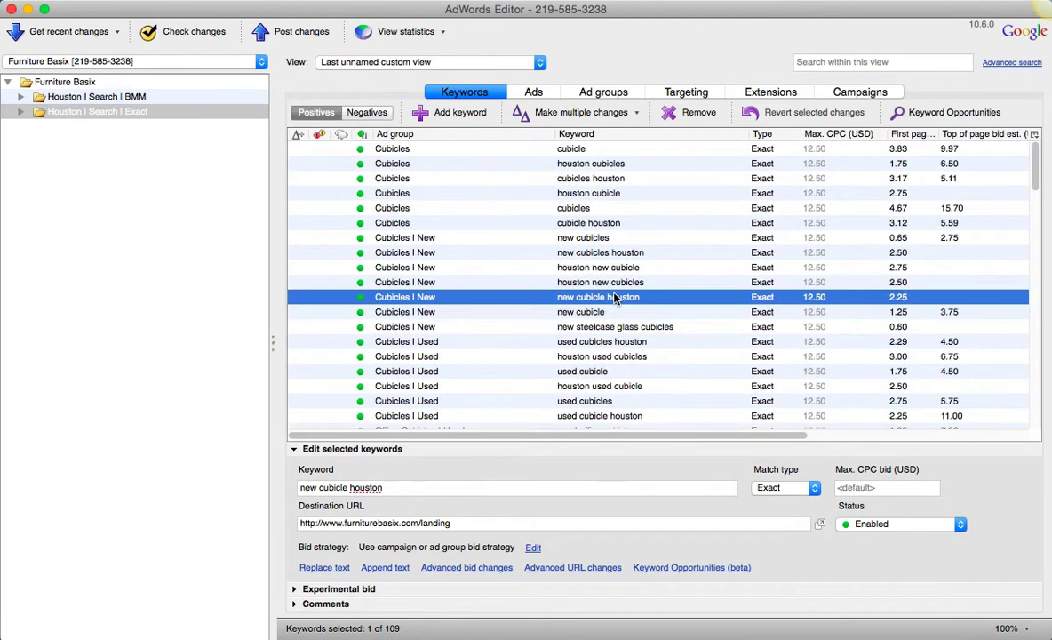
key(cmd+a)
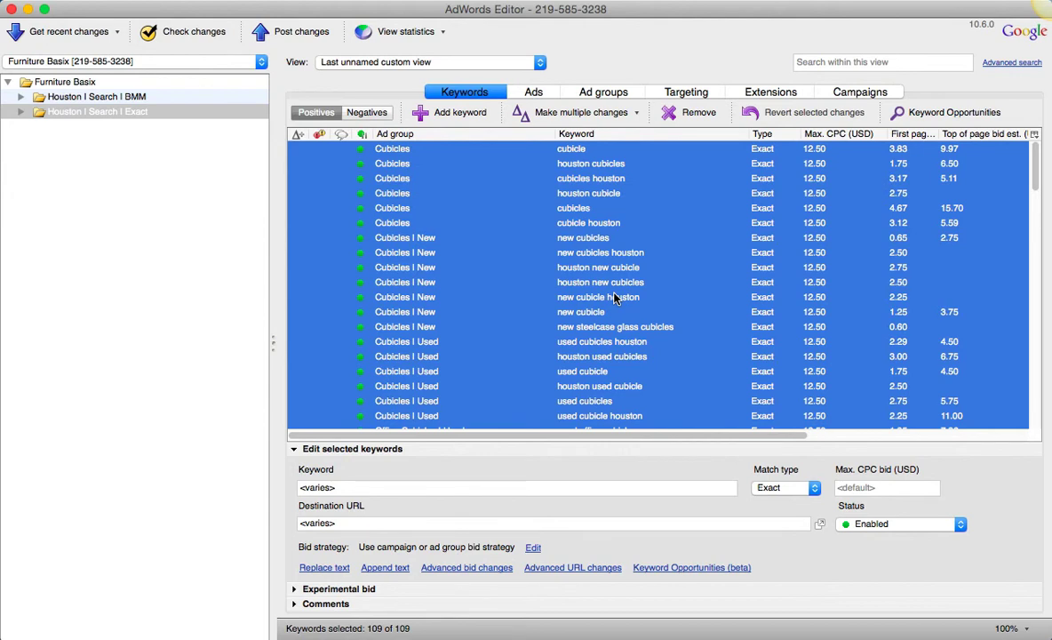
Step: Switch to Excel and paste the copied keywords into the Steelcase sheet starting at cell A1
key(super+Tab)
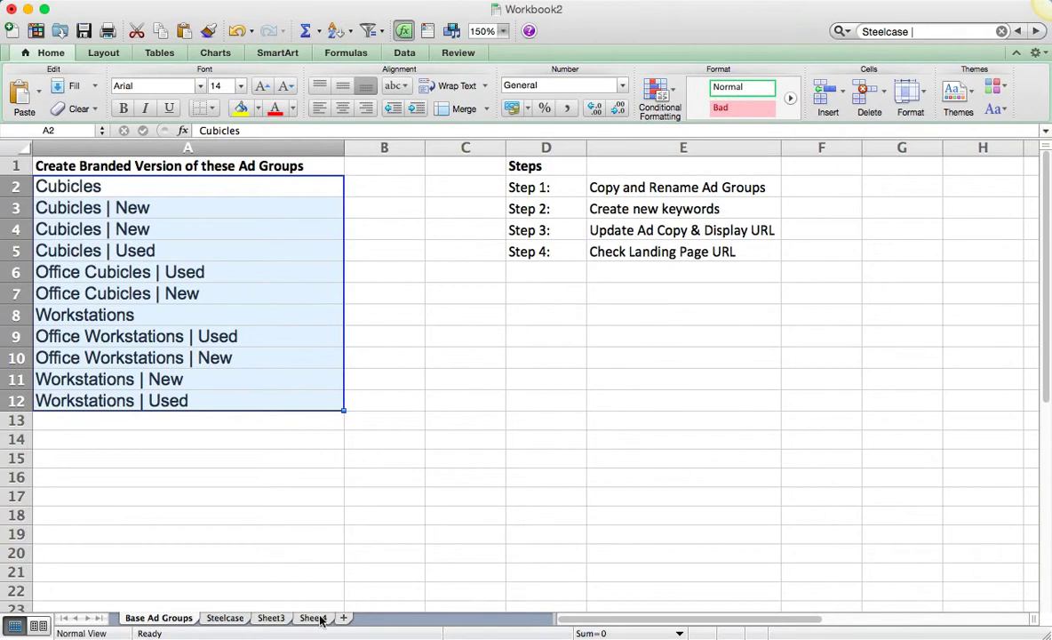
click(225, 618)
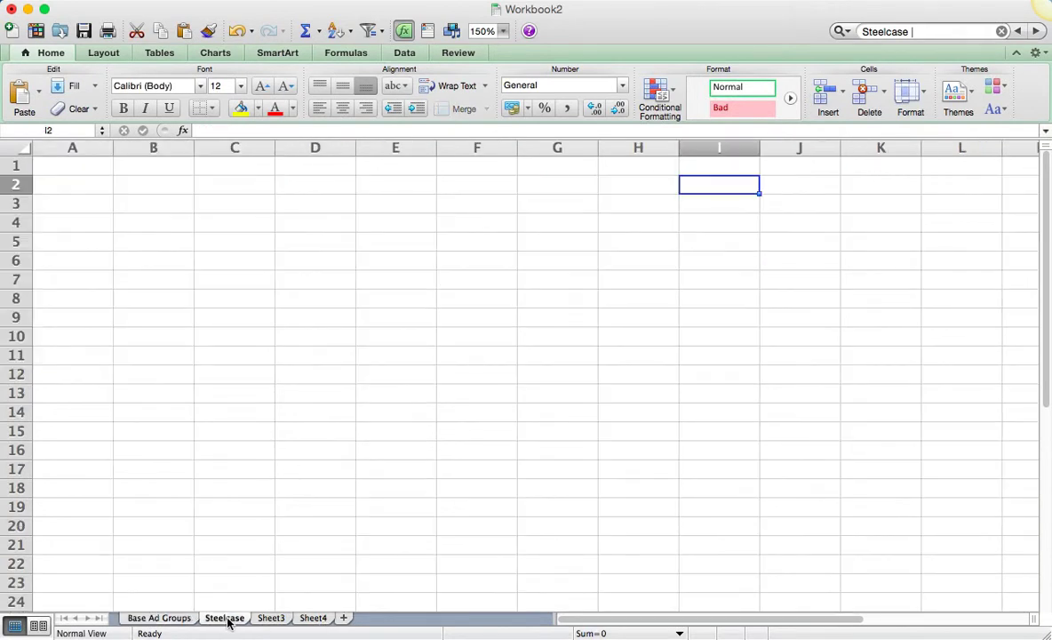
key(Left)
key(Left)
key(Left)
key(Left)
key(Left)
key(Left)
key(Left)
key(Left)
key(Up)
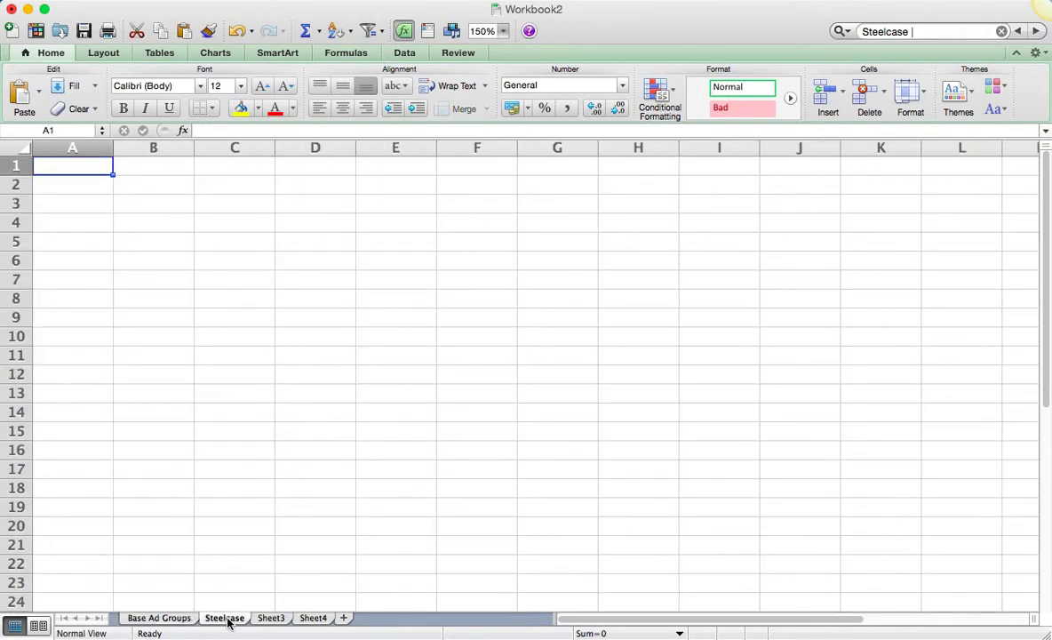
key(super+v)
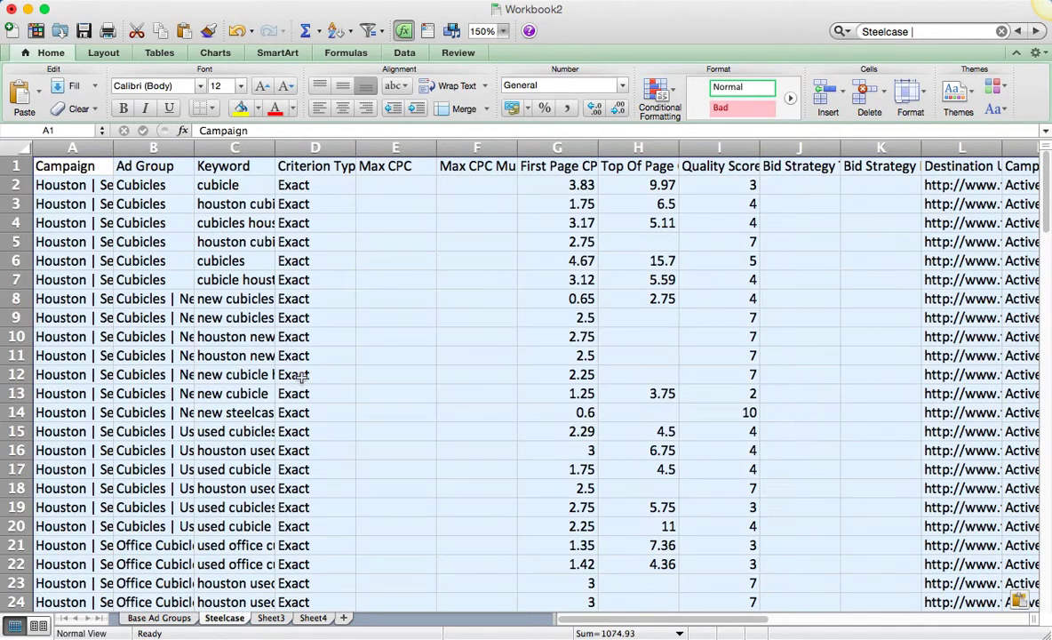
Step: Auto-fit the widths of columns A to D, Campaign through Criterion Type
click(218, 245)
drag(86, 145, 338, 148)
double_click(356, 148)
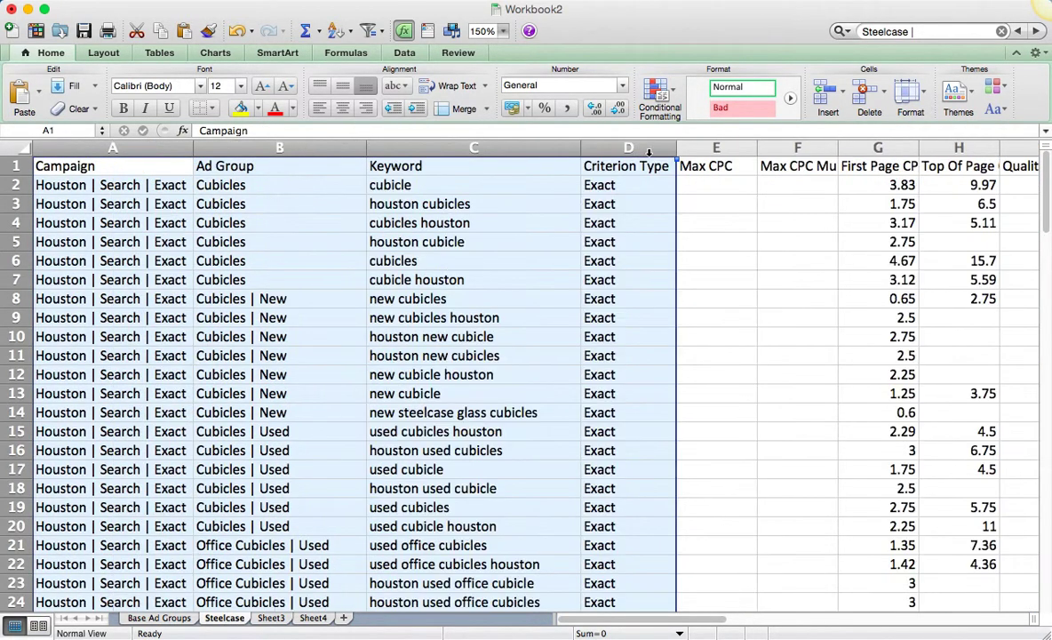
Step: Delete columns E to Q, from Max CPC through Comment
click(714, 145)
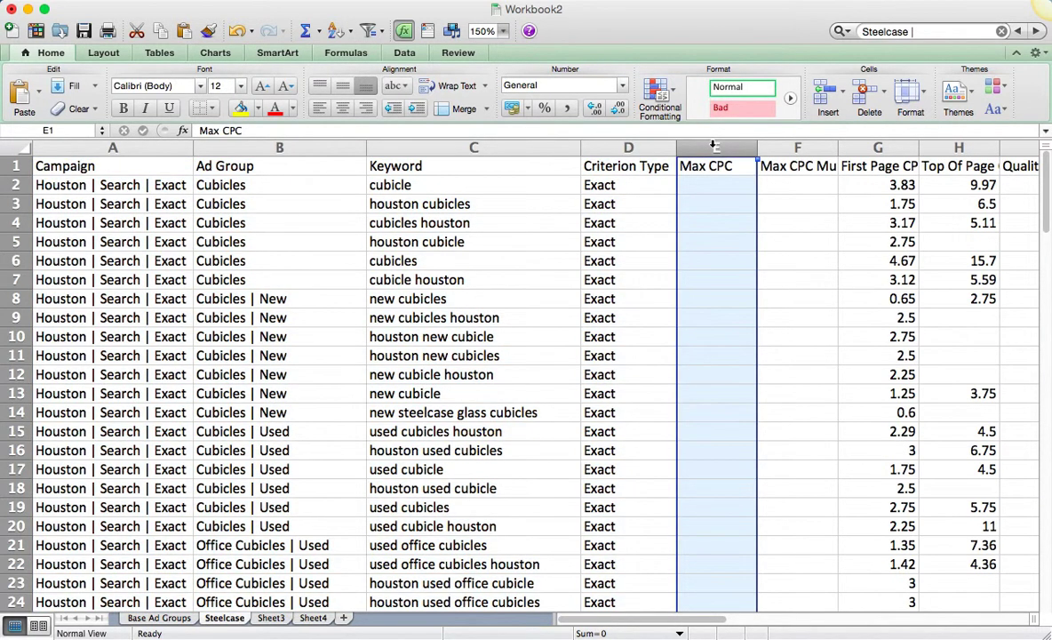
key(super+shift+Right)
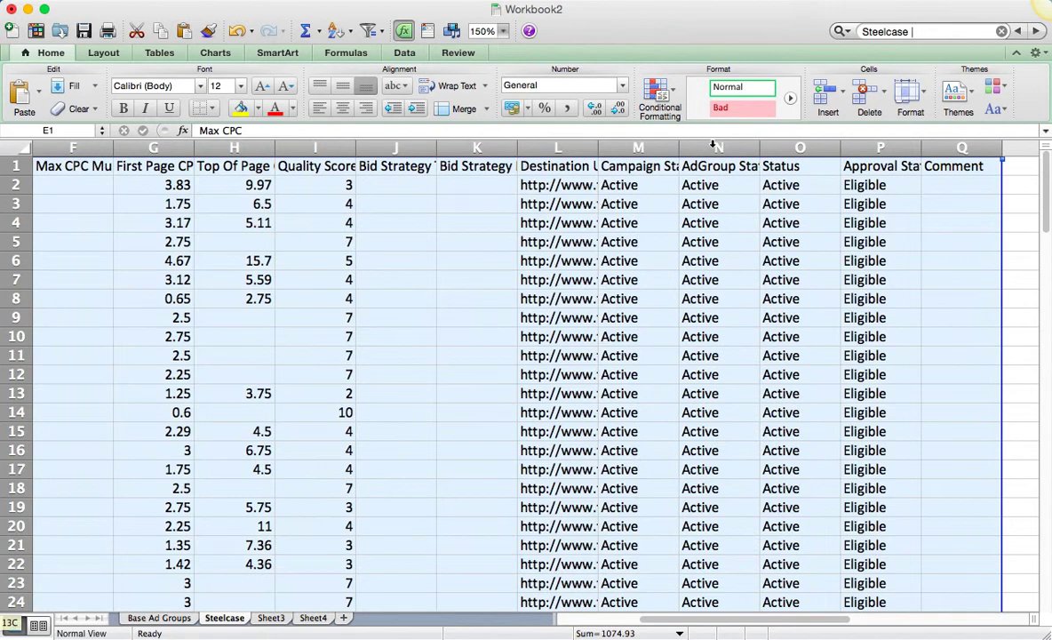
right_click(713, 144)
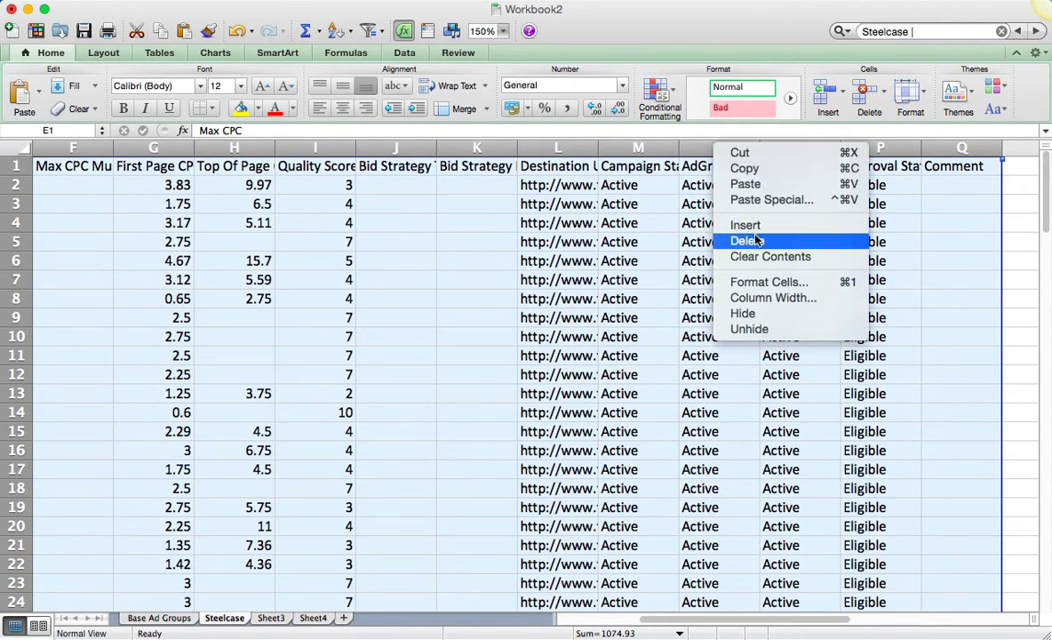
click(756, 241)
click(560, 169)
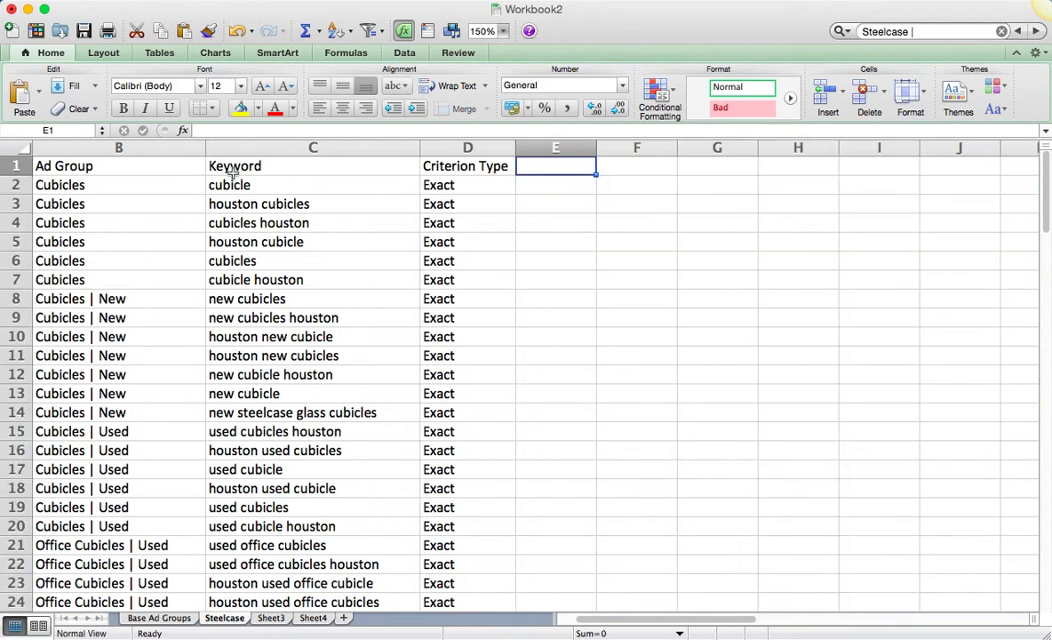
scroll(224, 167, left, 3)
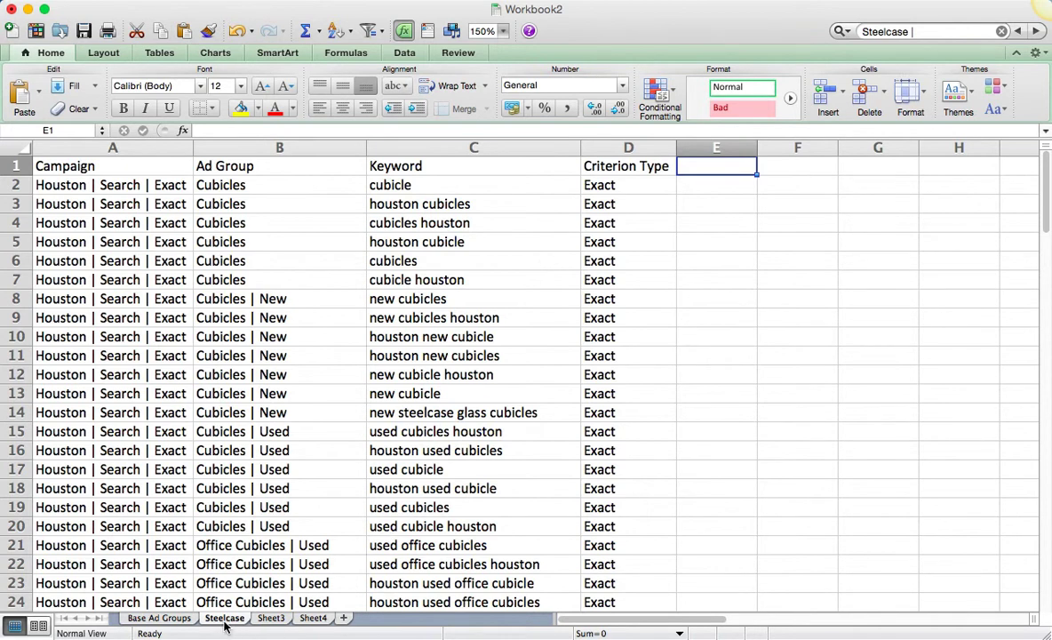
Step: Enter a CONCATENATE formula with an empty text string in cell E2
click(312, 186)
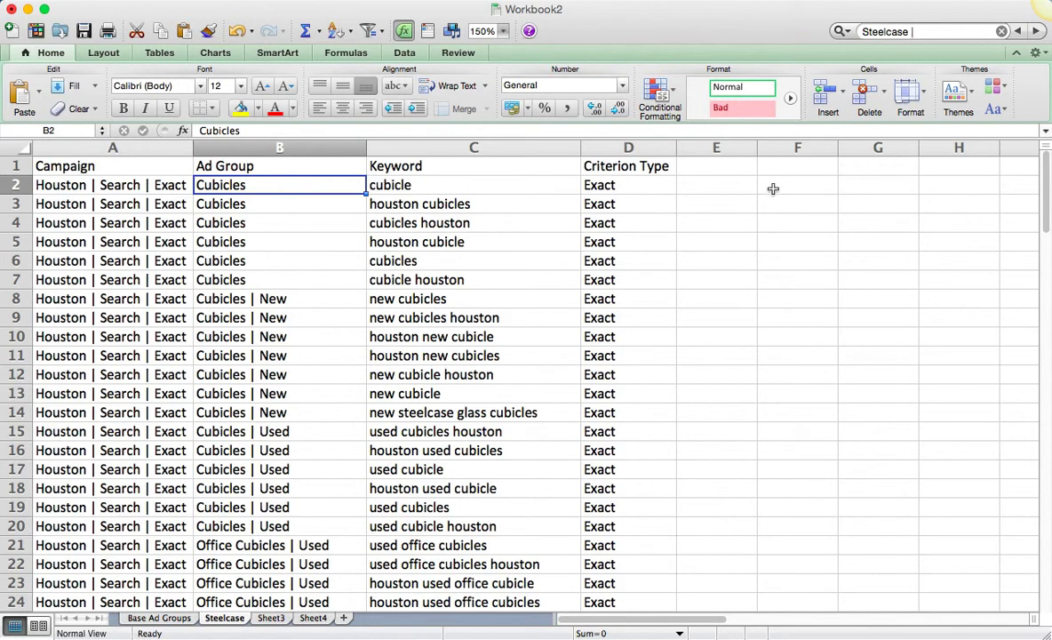
click(737, 188)
text(=)
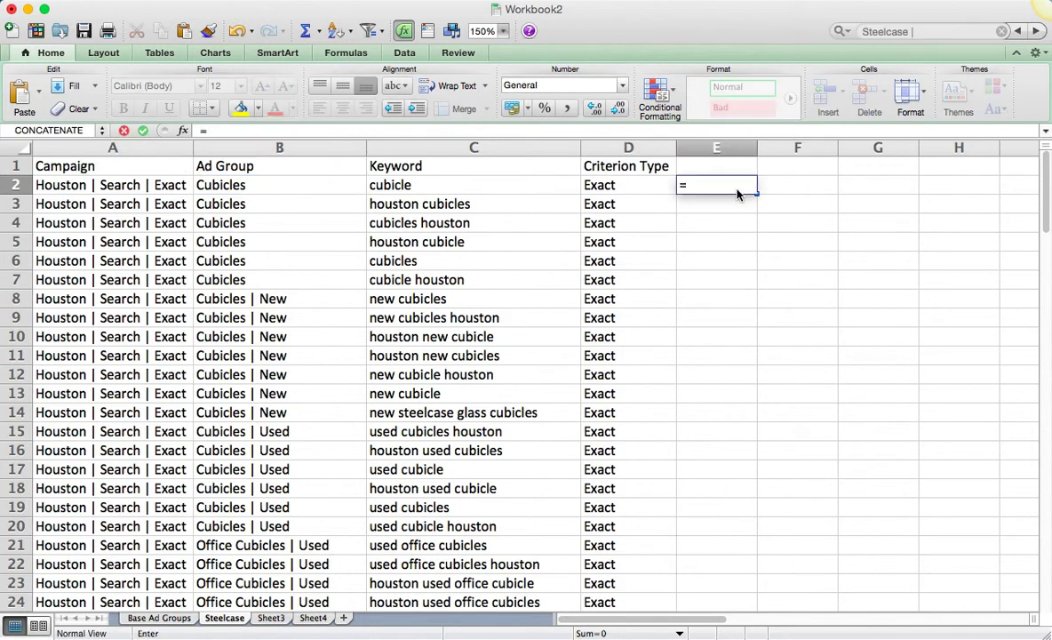
text(conc)
key(Down)
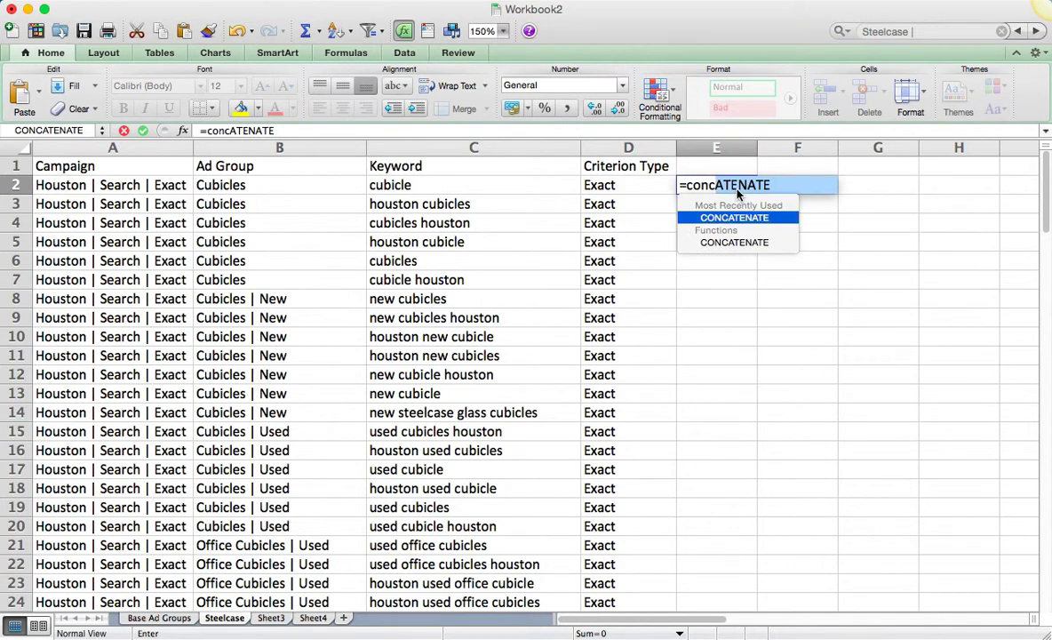
key(Tab)
text("")
key(Left)
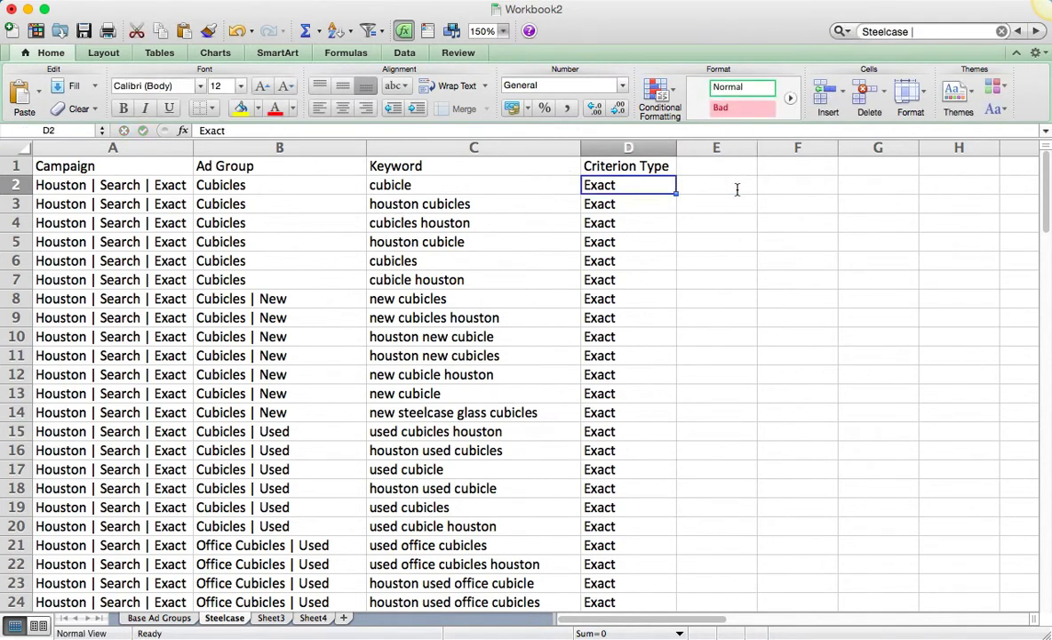
Step: Complete the formula in E2 as =CONCATENATE("Steelcase | ", B2)
click(737, 190)
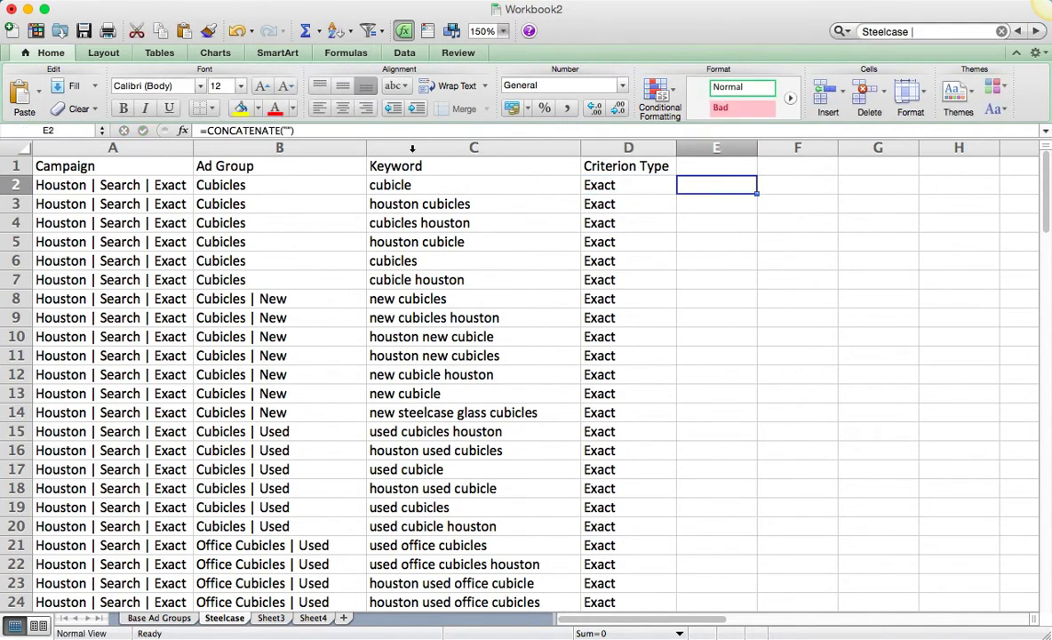
click(267, 130)
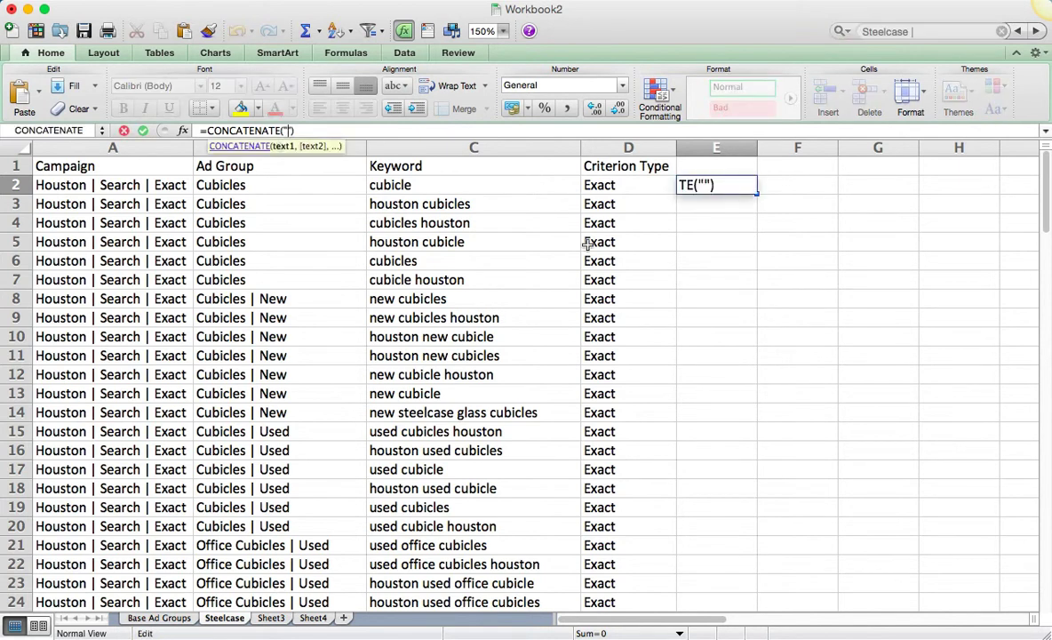
text(Steelca)
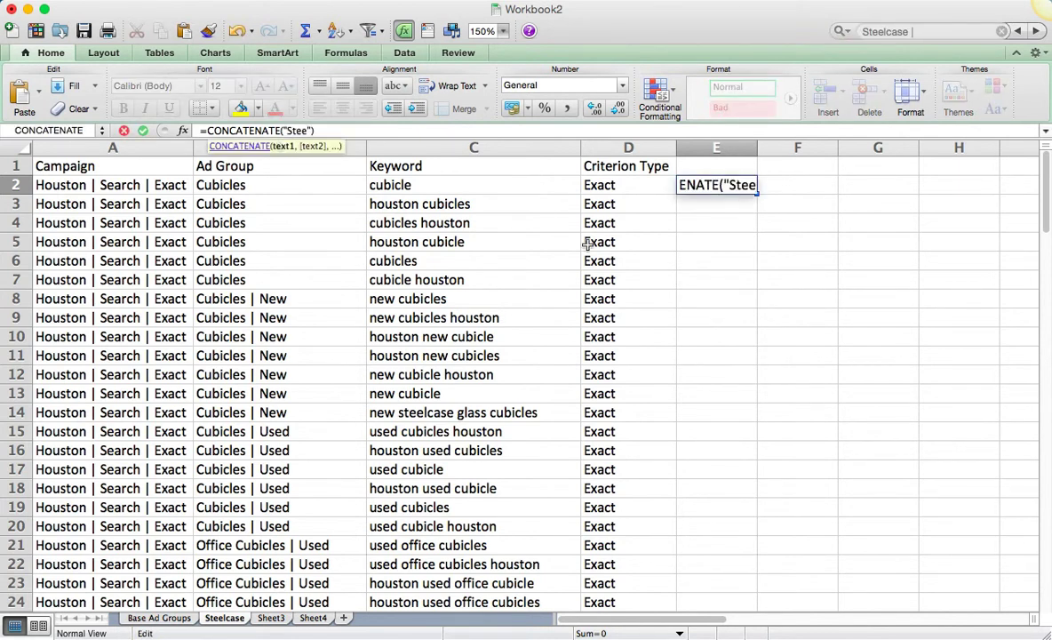
text(se)
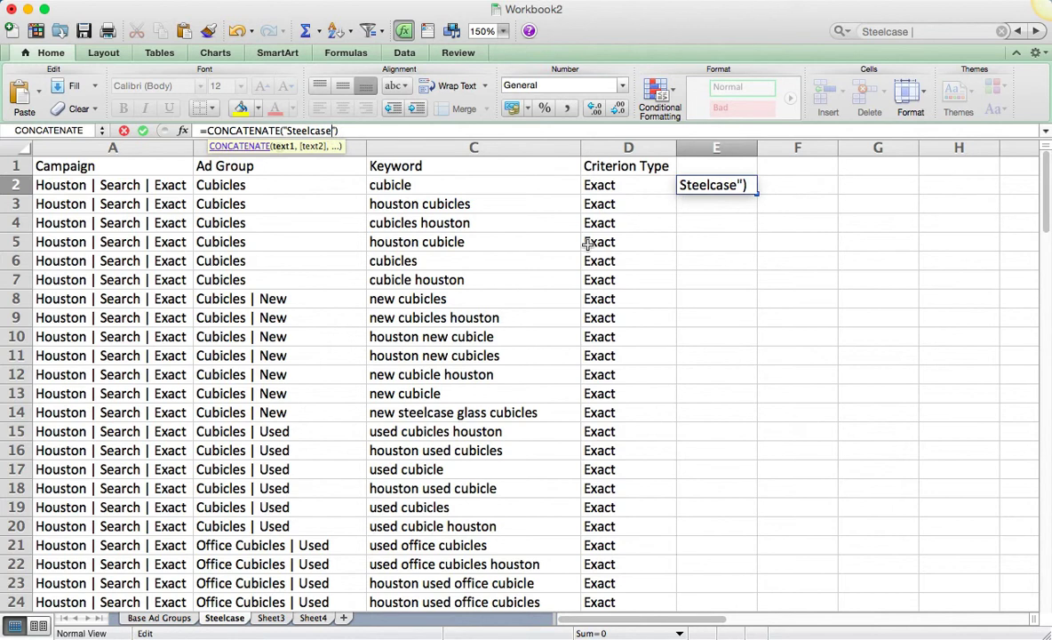
text( | ",)
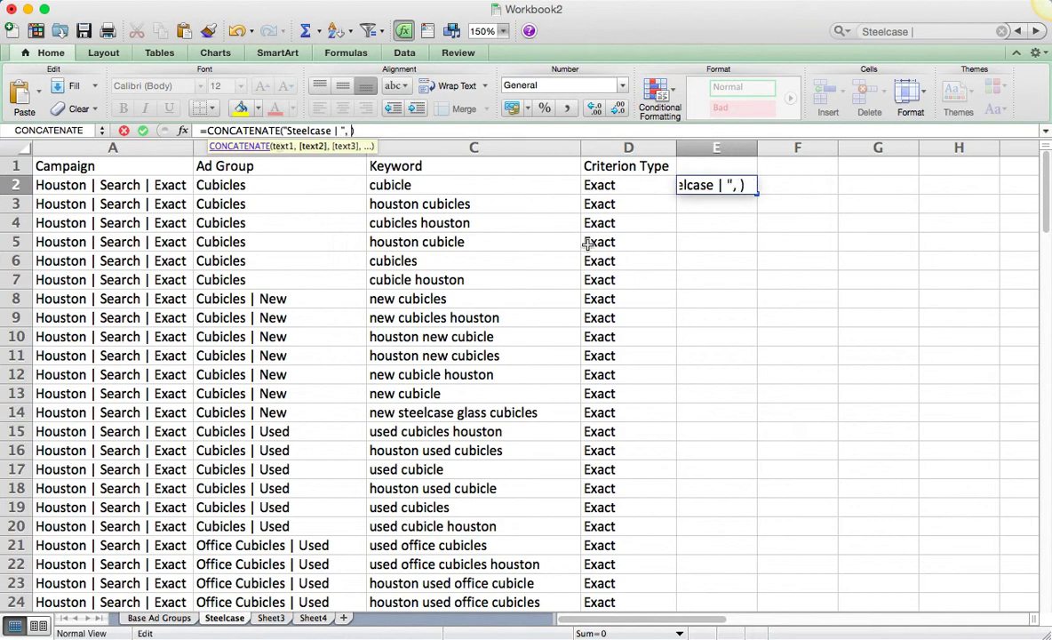
click(318, 189)
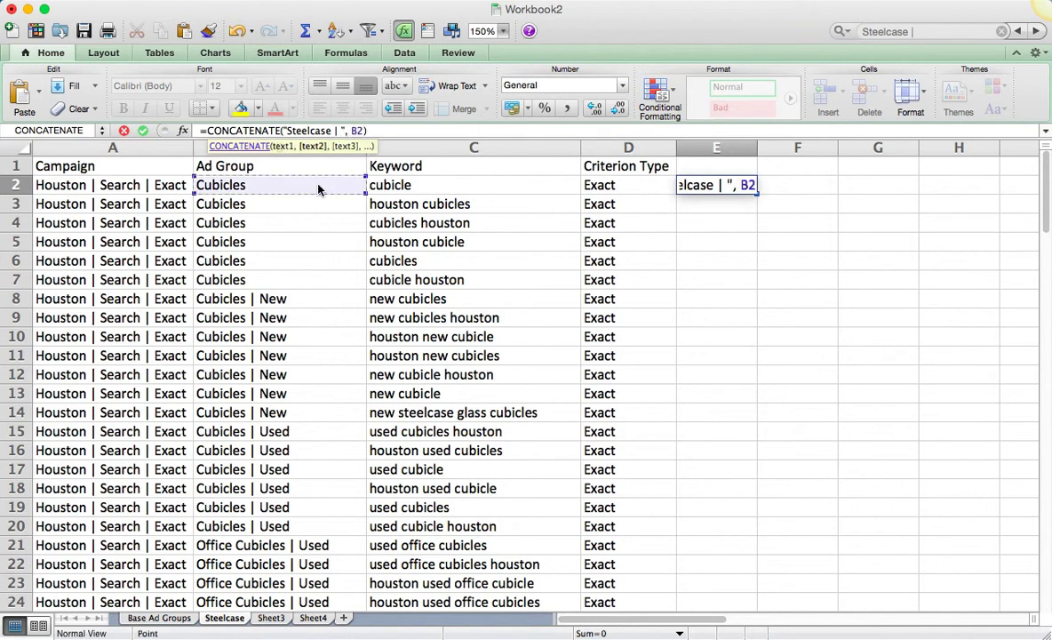
key(Return)
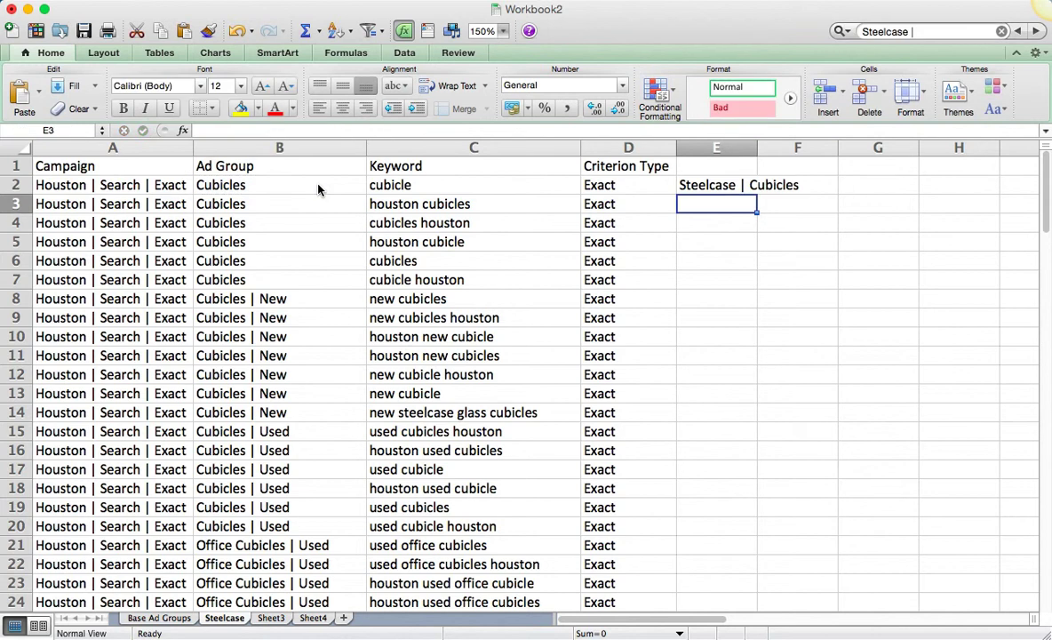
Step: Auto-fit column E and fill the Steelcase ad group formula from E2 down to the last data row
double_click(757, 150)
click(721, 186)
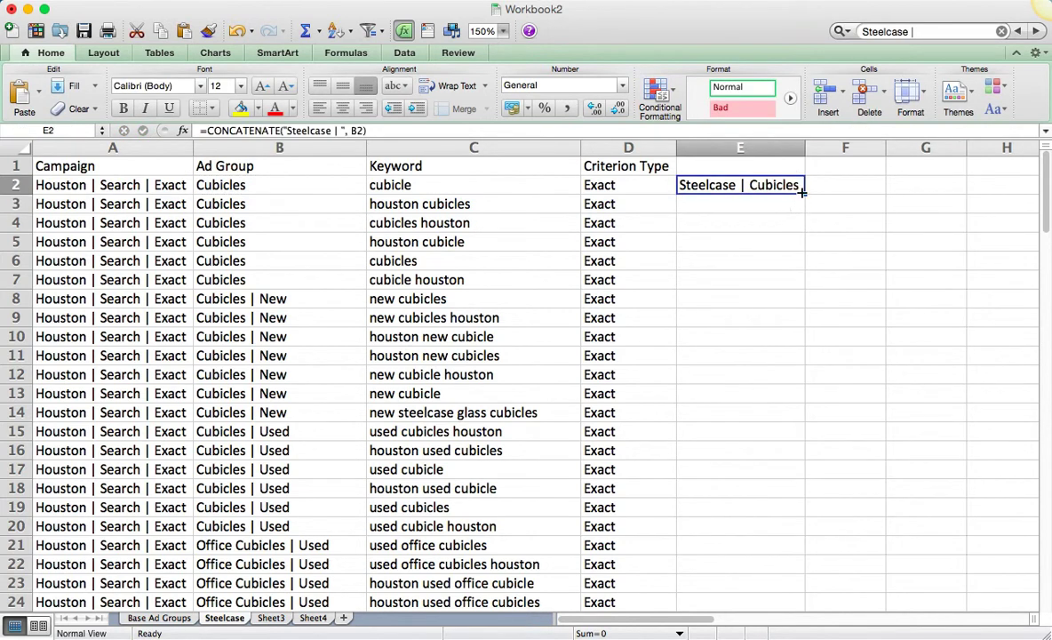
double_click(804, 194)
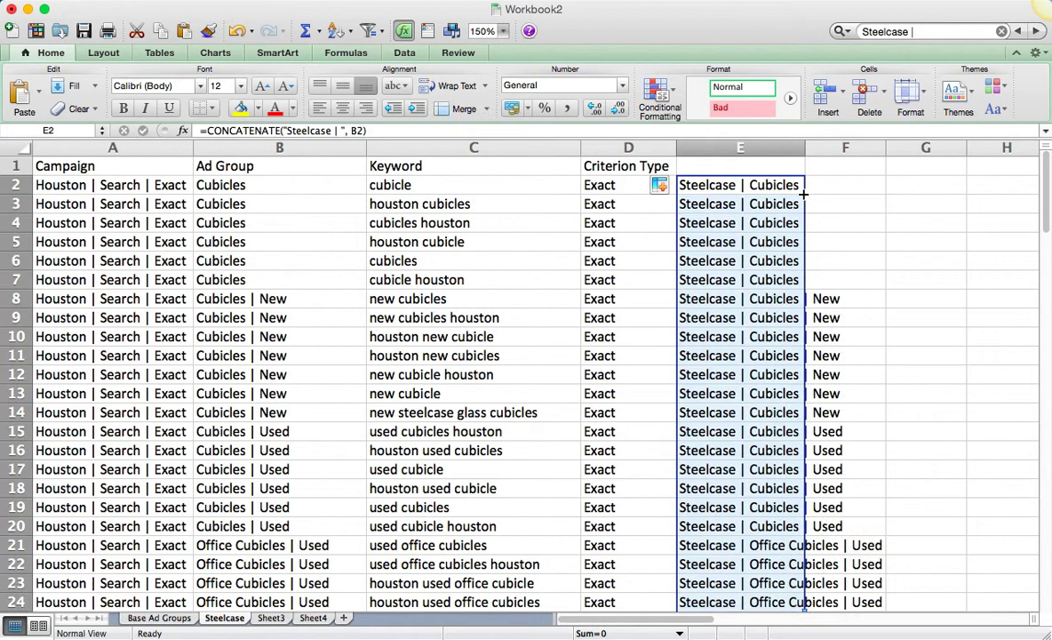
Step: Check that the formulas in column E run down to the last data row, and return to E2
click(784, 236)
key(super+Down)
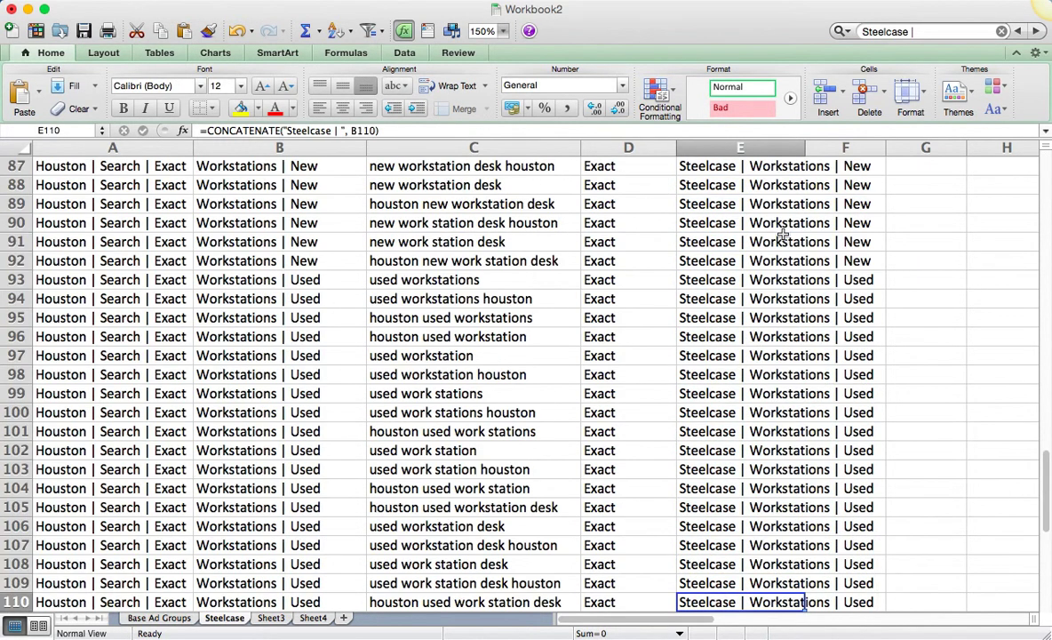
key(Down)
key(Up)
key(Left)
key(Right)
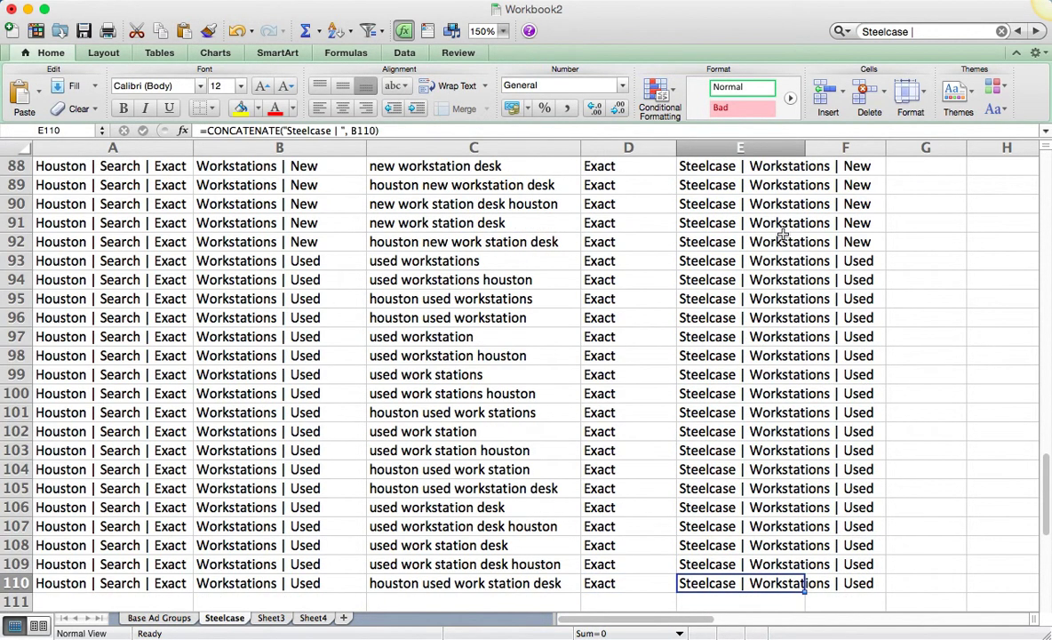
key(super+Up)
key(Up)
key(Down)
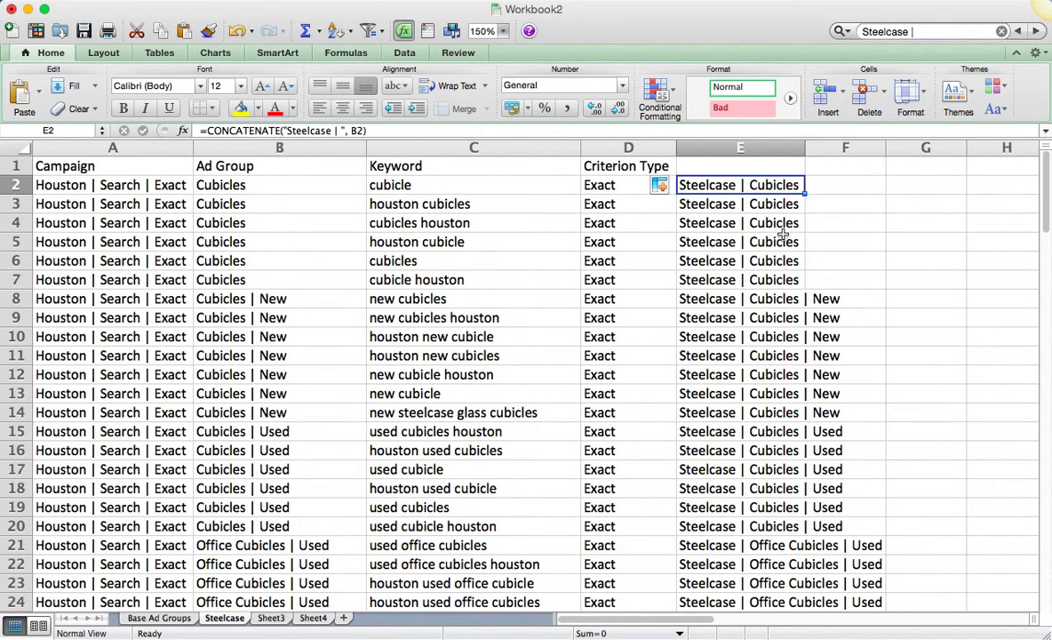
Step: Copy the formula results in E2:E110 and paste them as values over the Ad Group entries starting at B2
key(shift+super+Down)
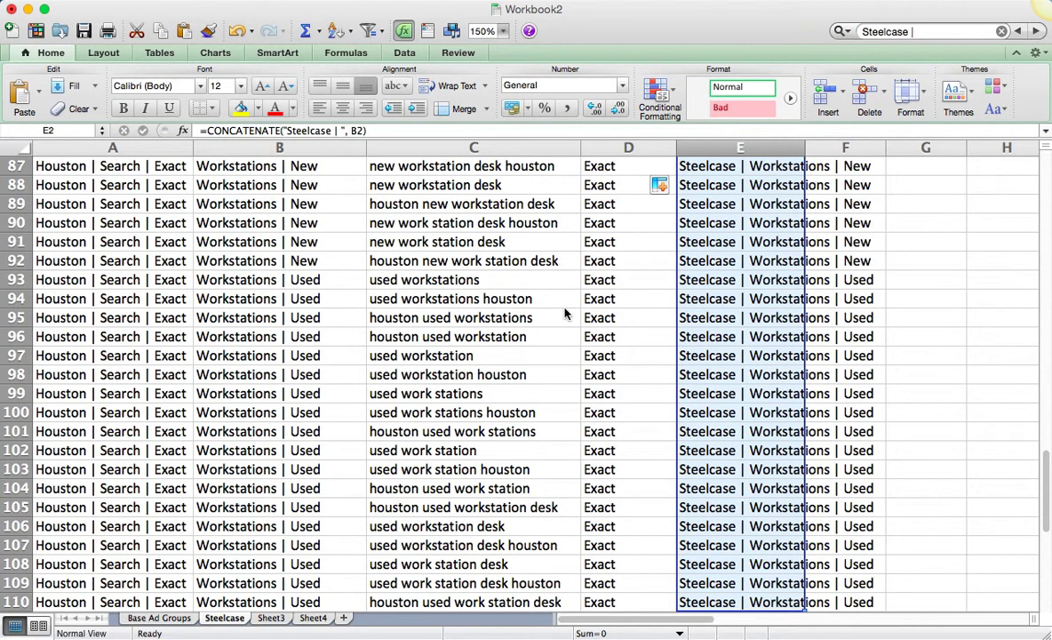
key(super+c)
scroll(563, 311, up, 20)
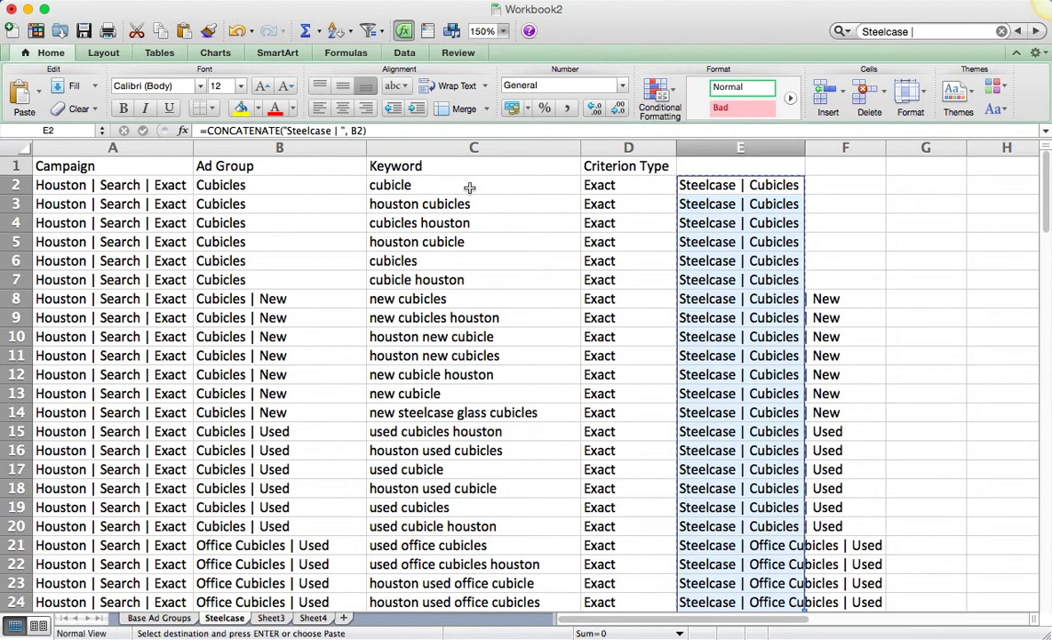
click(276, 185)
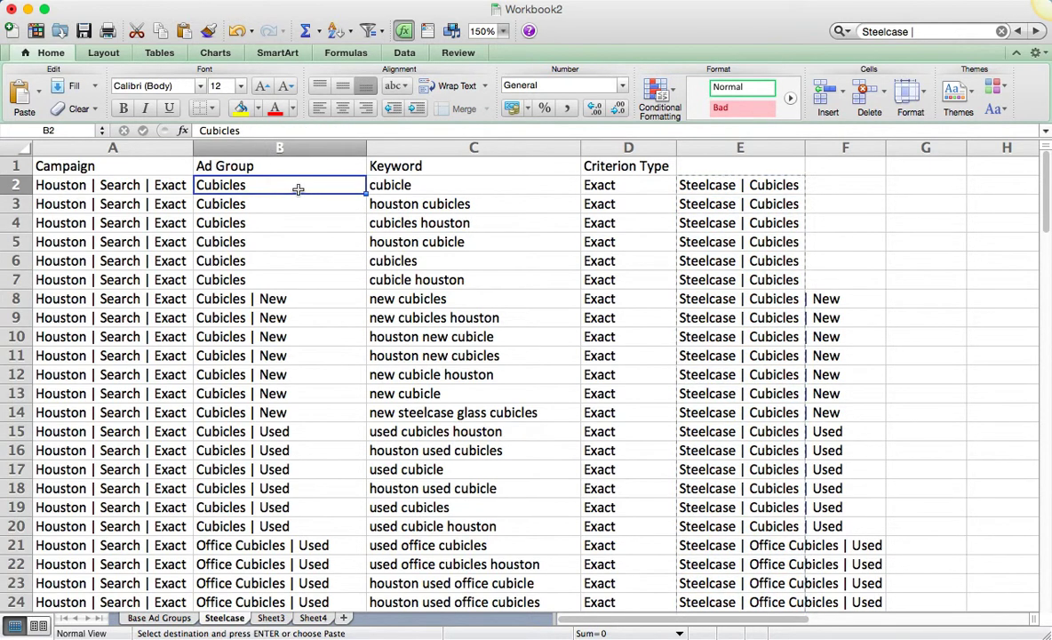
right_click(299, 191)
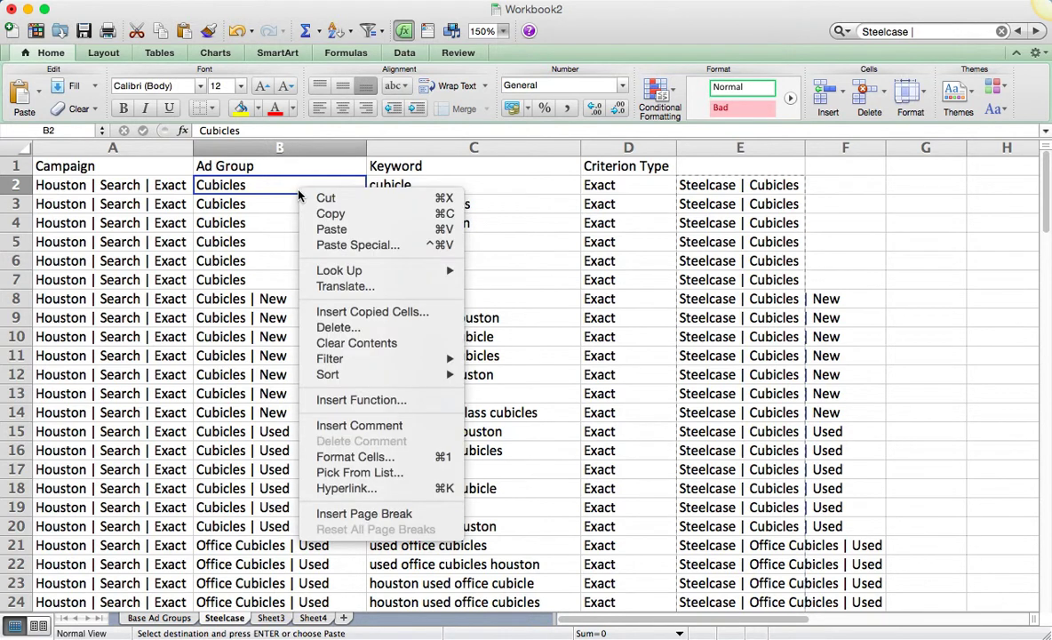
click(342, 244)
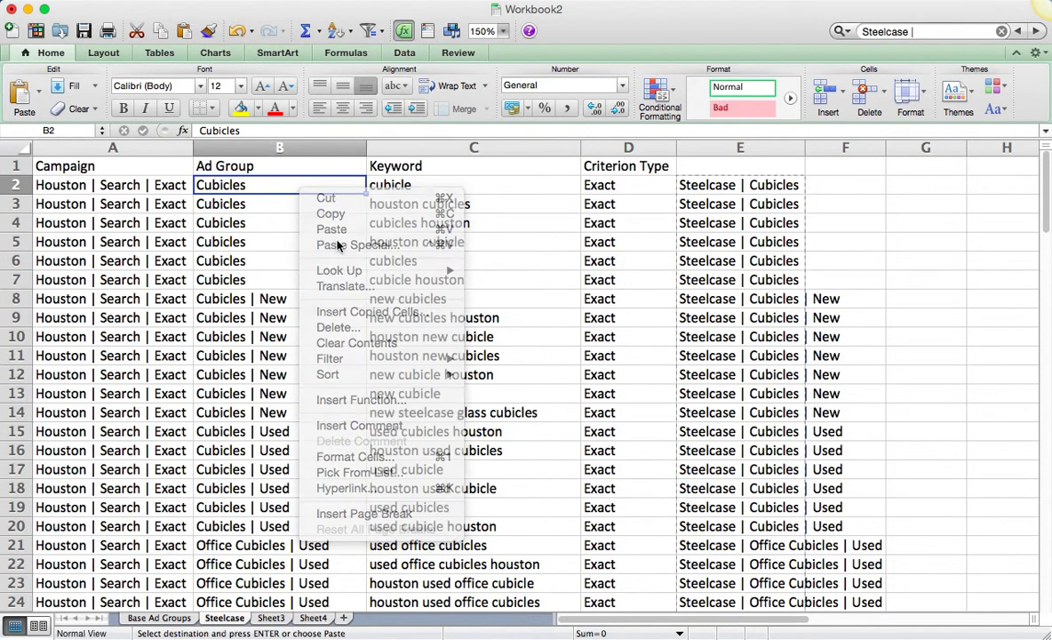
click(237, 145)
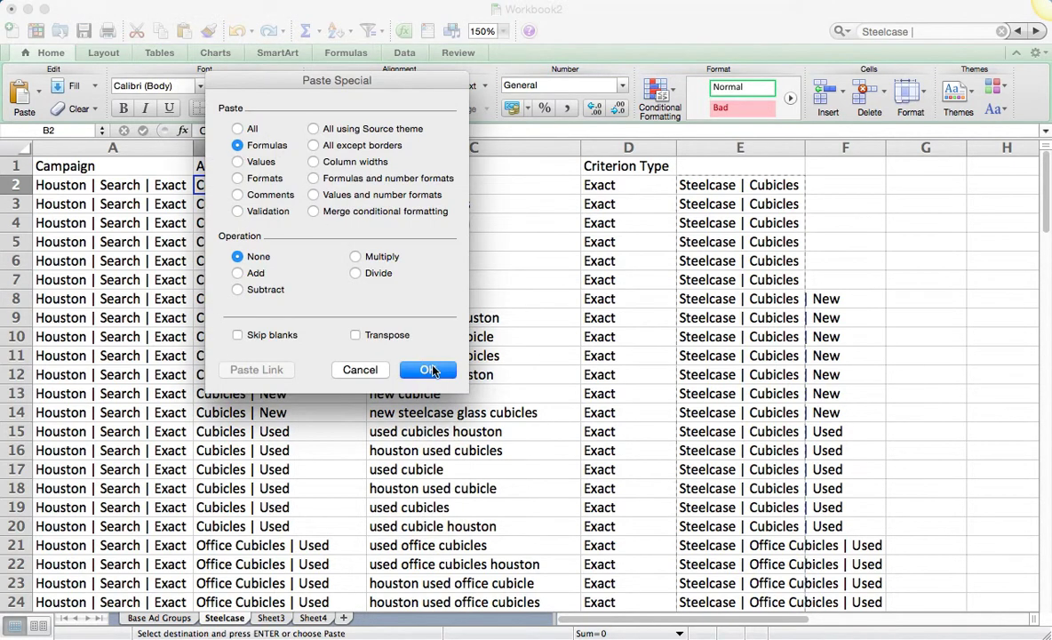
click(238, 162)
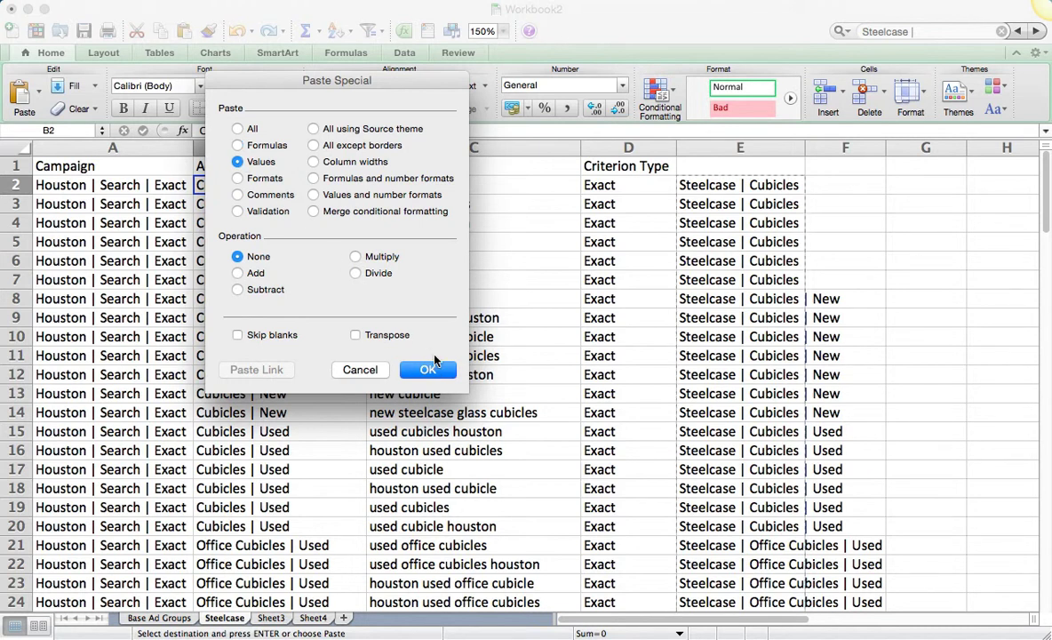
click(431, 370)
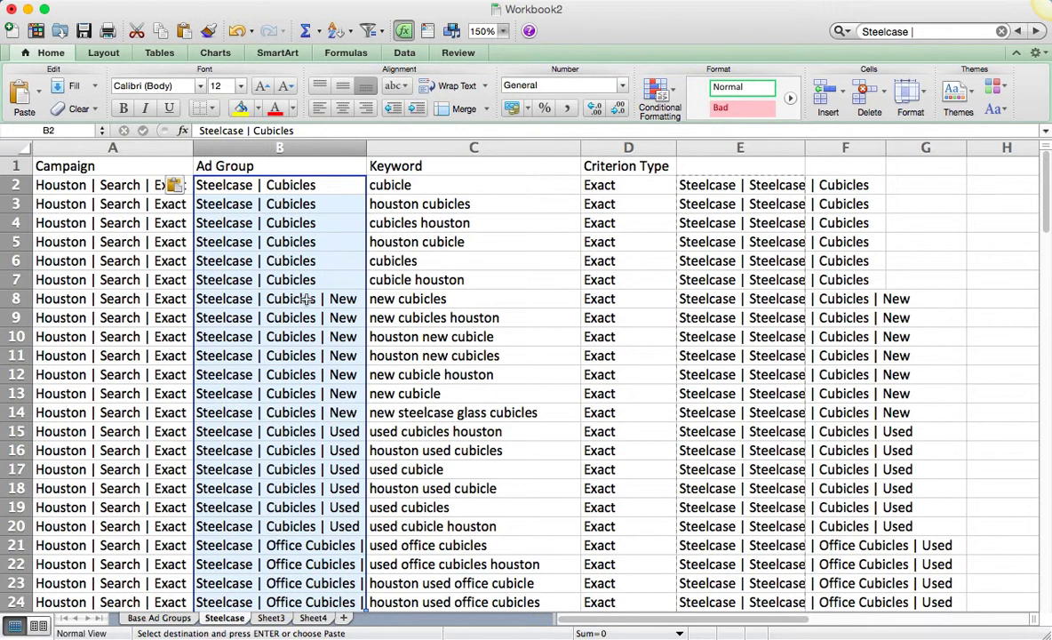
Step: Delete helper column E and auto-fit the width of the Ad Group column
click(720, 147)
right_click(769, 147)
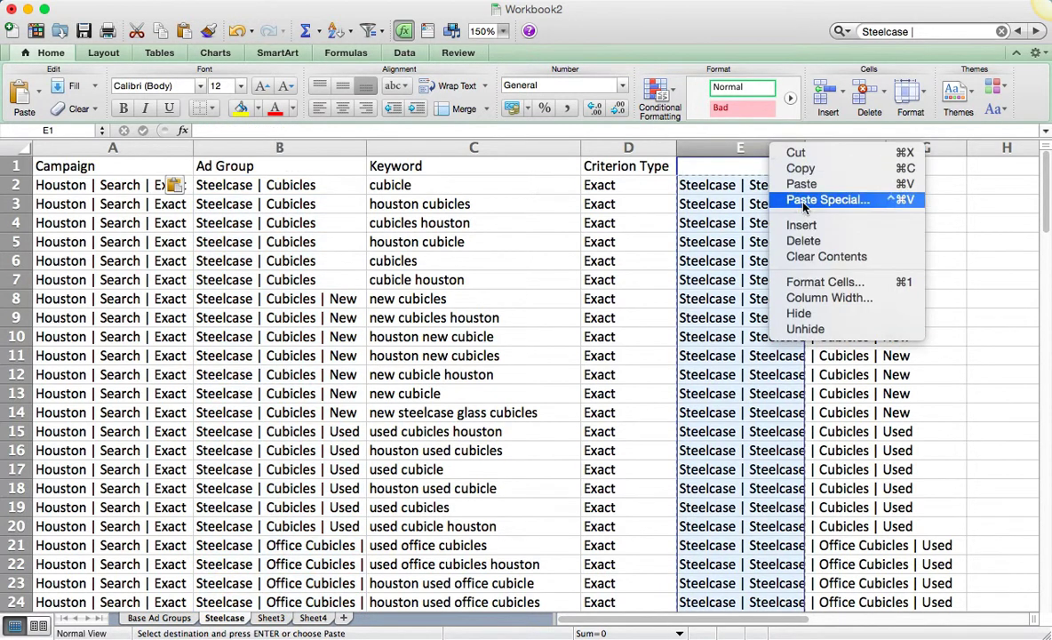
click(804, 241)
click(486, 181)
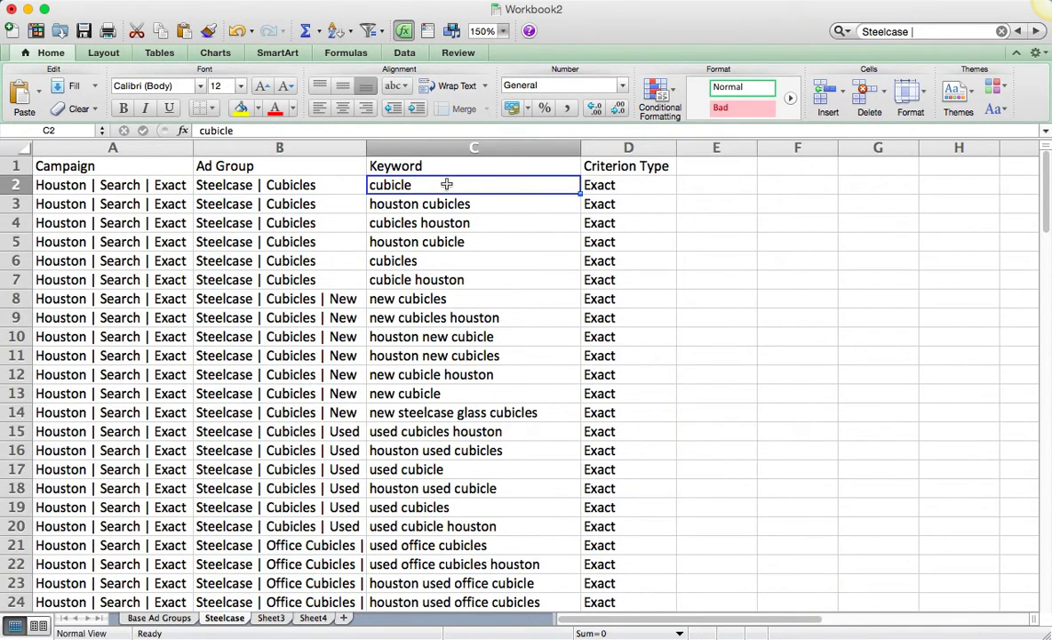
double_click(367, 147)
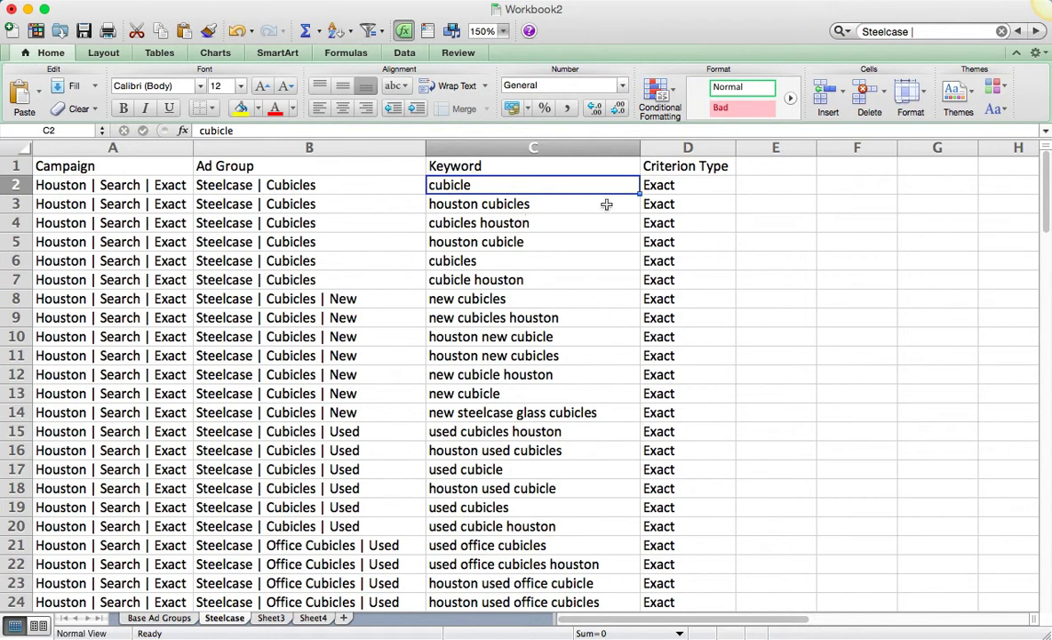
Step: Enter the formula =CONCATENATE("steelcase ", C2) in cell E2
click(776, 181)
text(=)
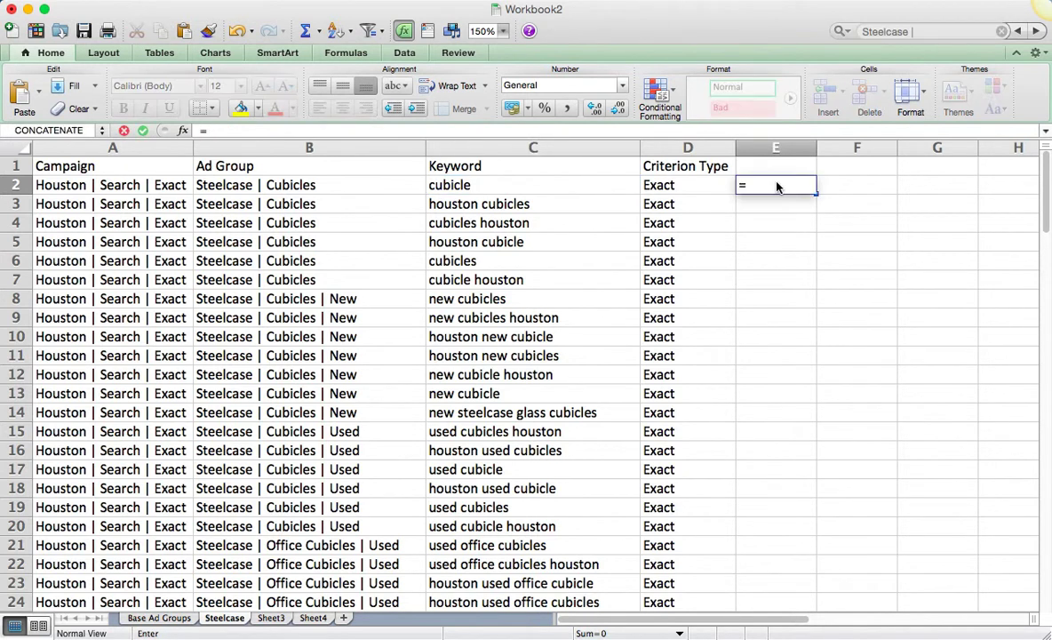
text(conc)
key(Down)
key(Tab)
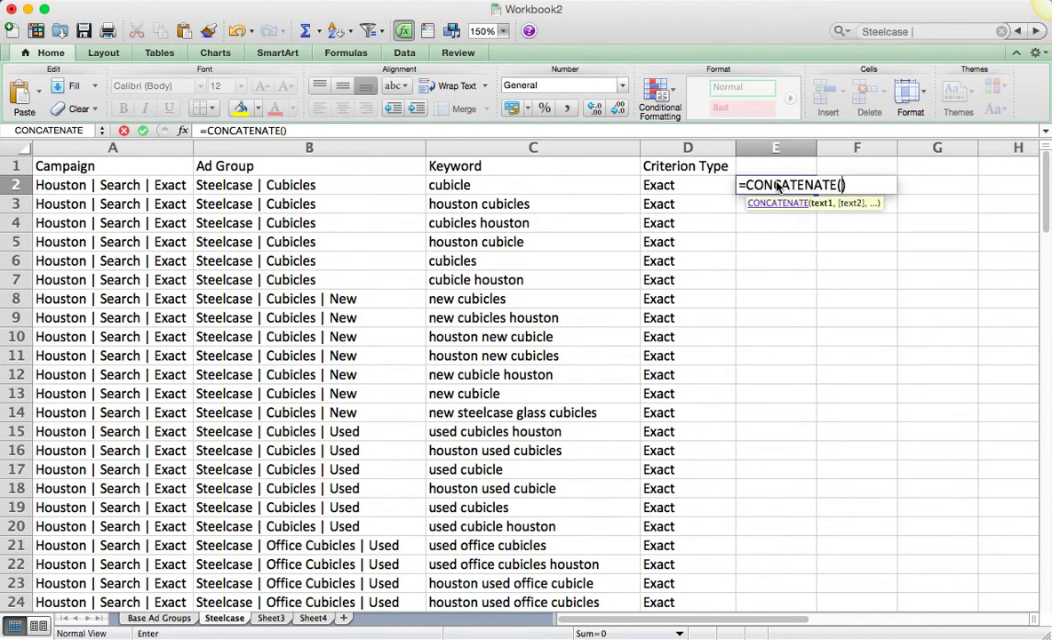
text(:s)
key(BackSpace)
key(BackSpace)
text("steelcase)
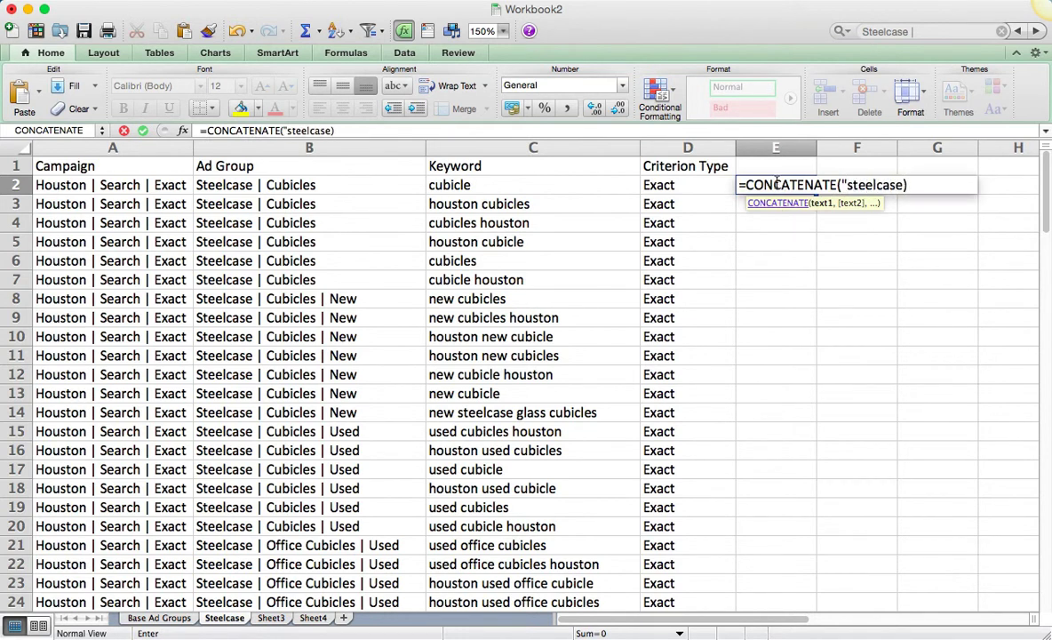
text( ",)
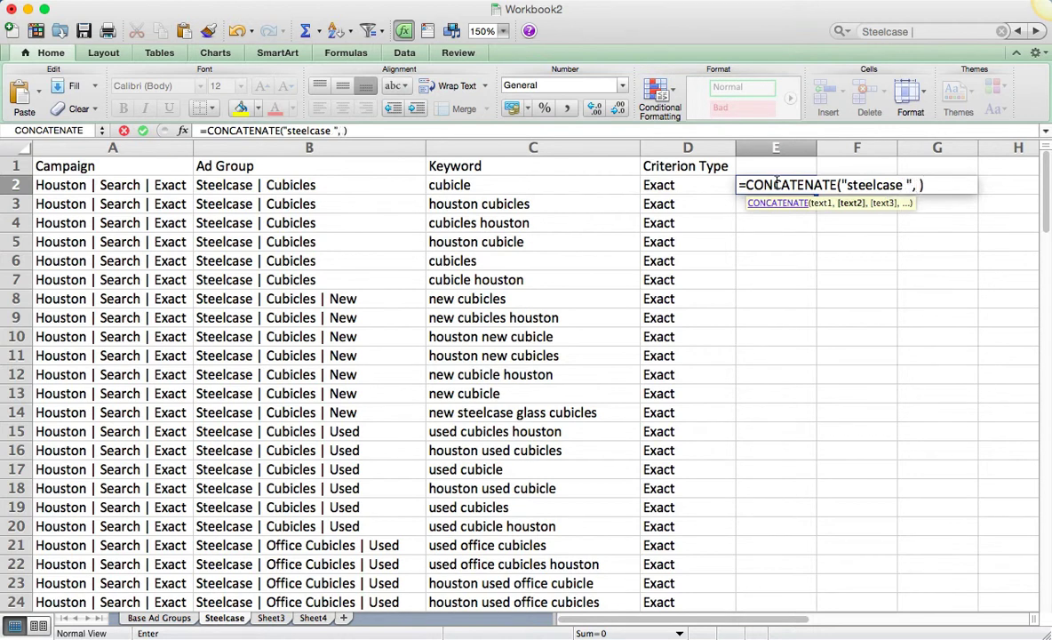
click(610, 184)
key(Return)
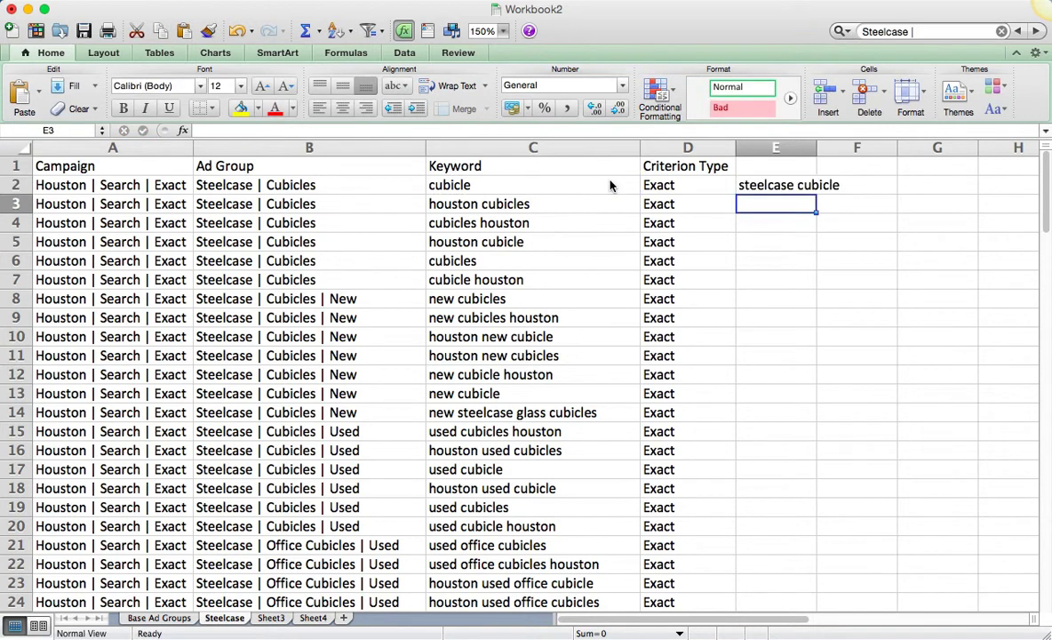
Step: Fill the steelcase keyword formula from E2 down to the last data row and check the end of the range
click(751, 185)
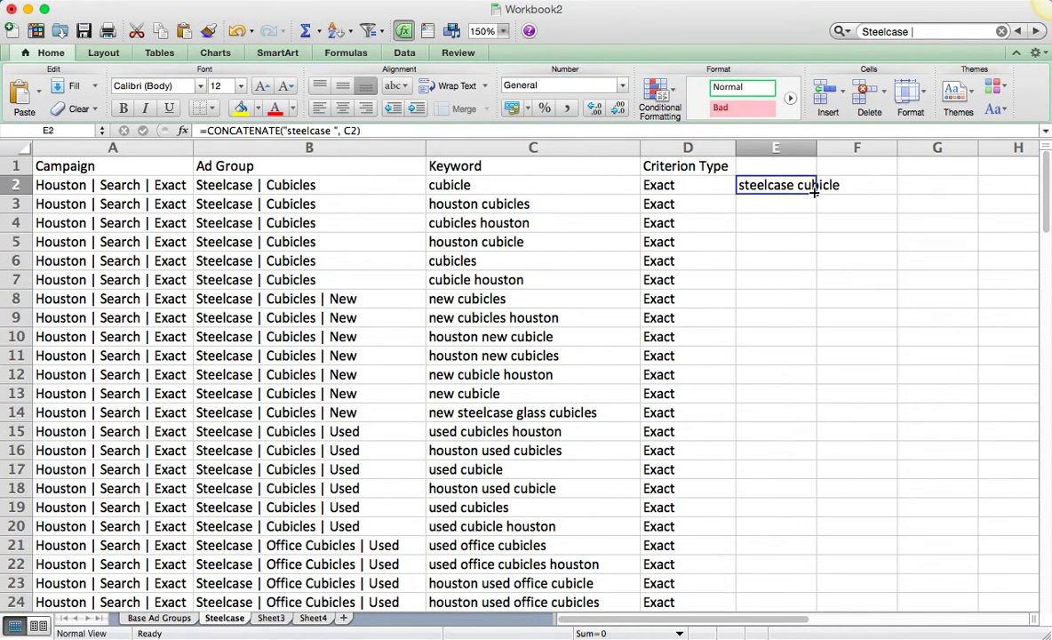
double_click(815, 192)
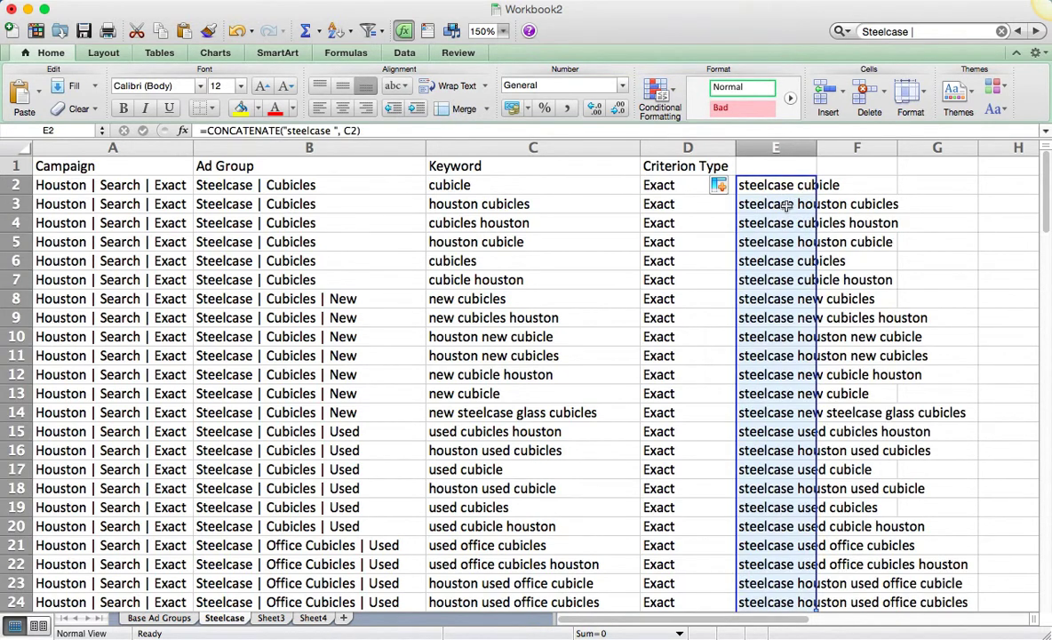
click(787, 203)
key(super+Down)
key(Down)
key(Up)
key(super+Up)
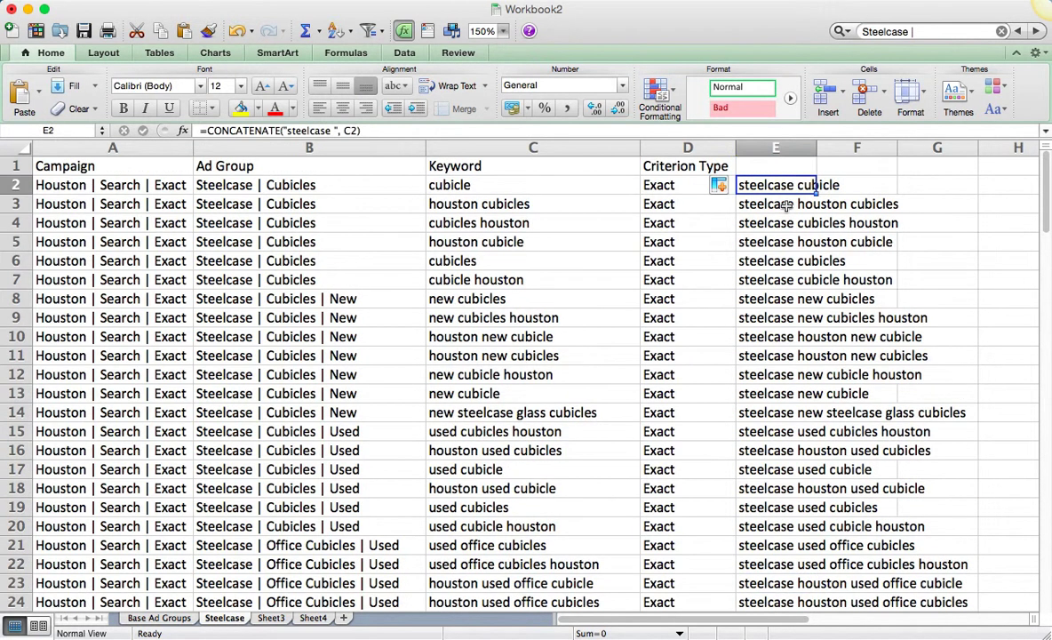
key(shift+super+Down)
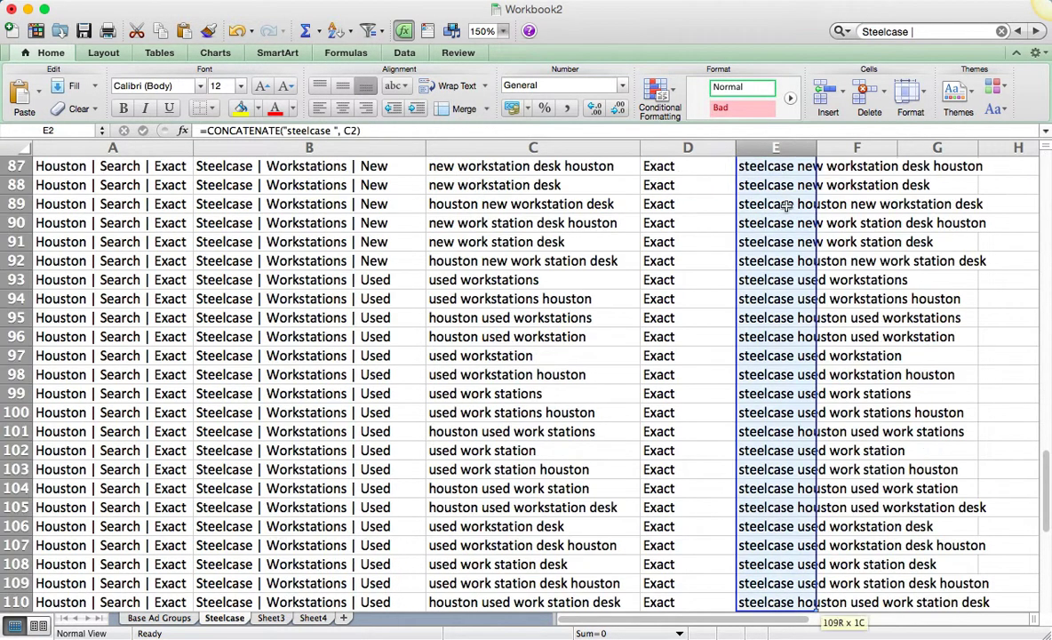
key(super+c)
scroll(786, 203, up, 20)
key(Left)
key(Left)
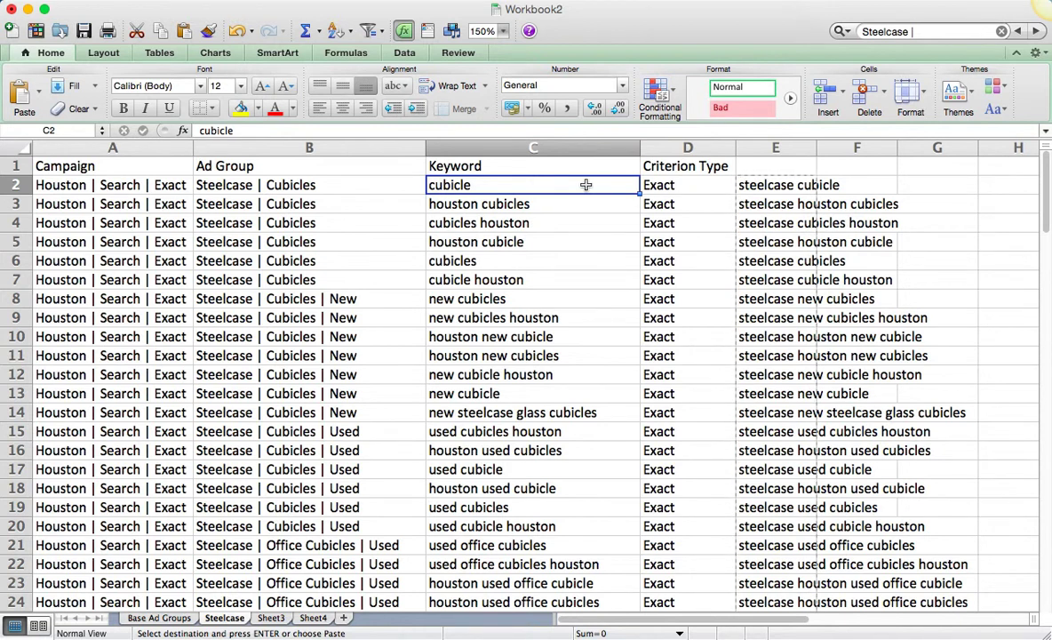
click(792, 187)
key(Escape)
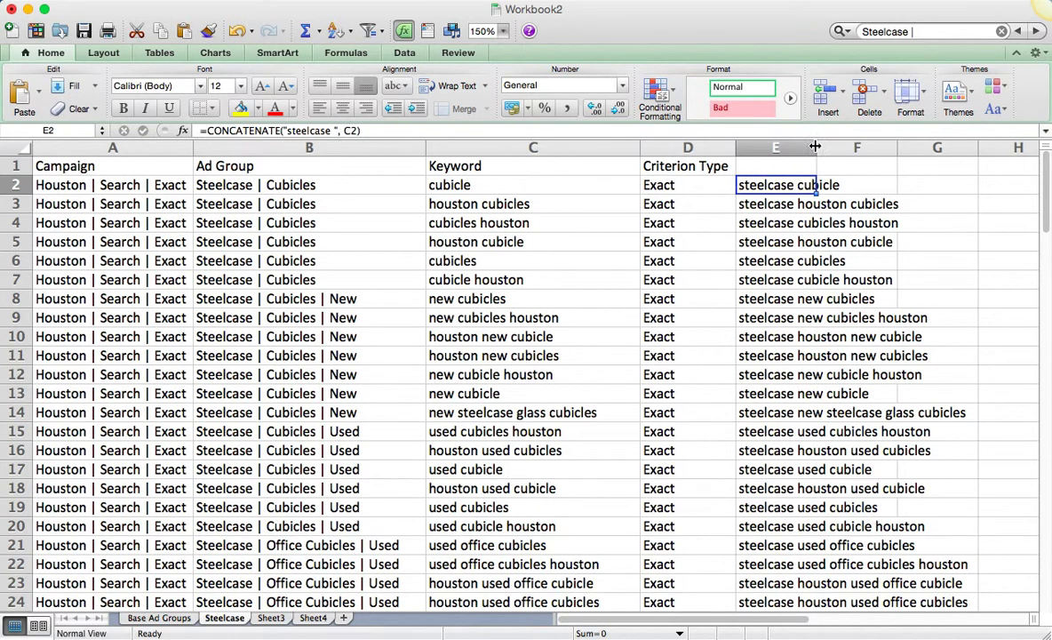
Step: Widen column E and enter the formula =CONCATENATE(C2, " steelcase") in cell F2
drag(815, 147, 1008, 147)
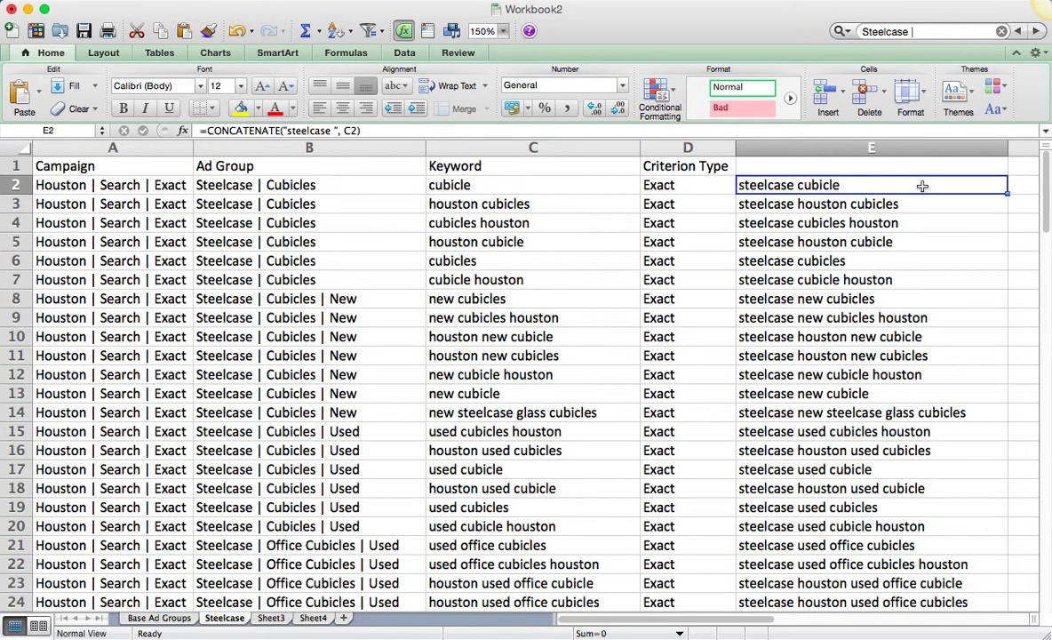
click(1021, 188)
key(Right)
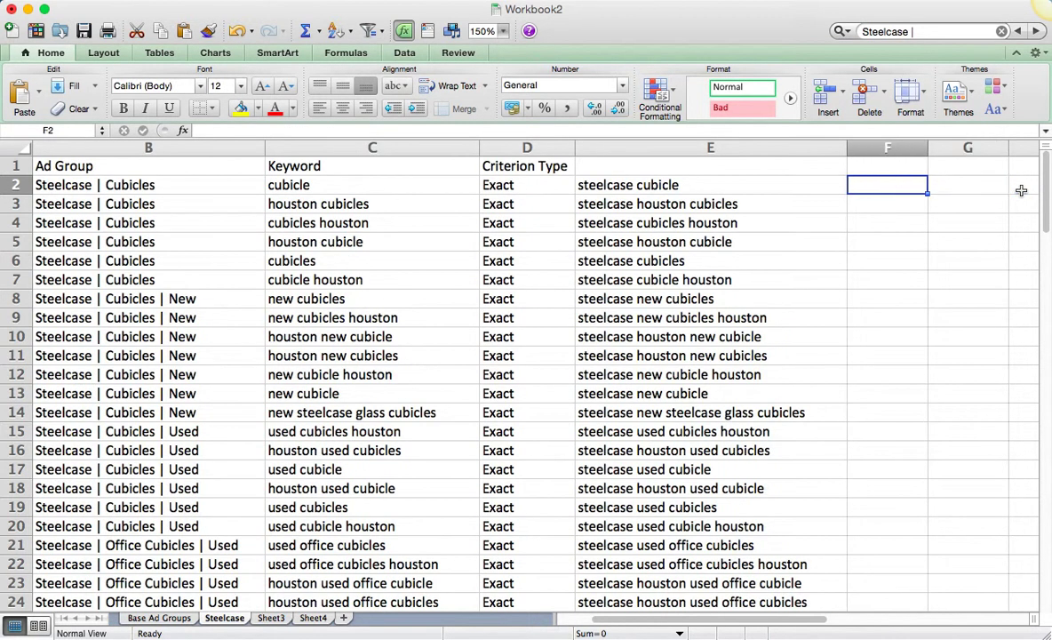
text(=)
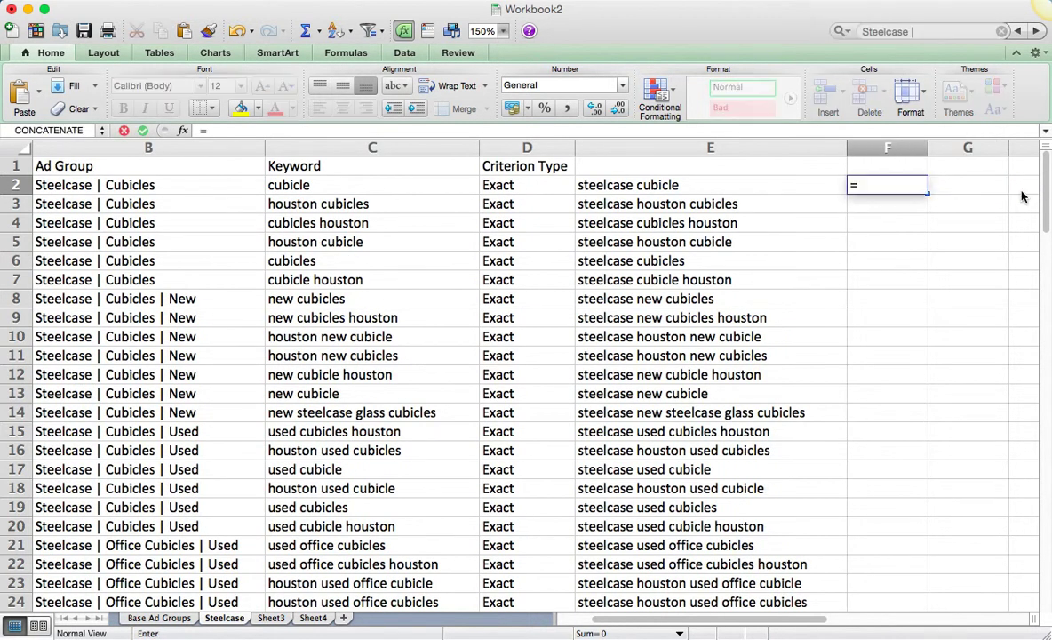
text(concATENATE)
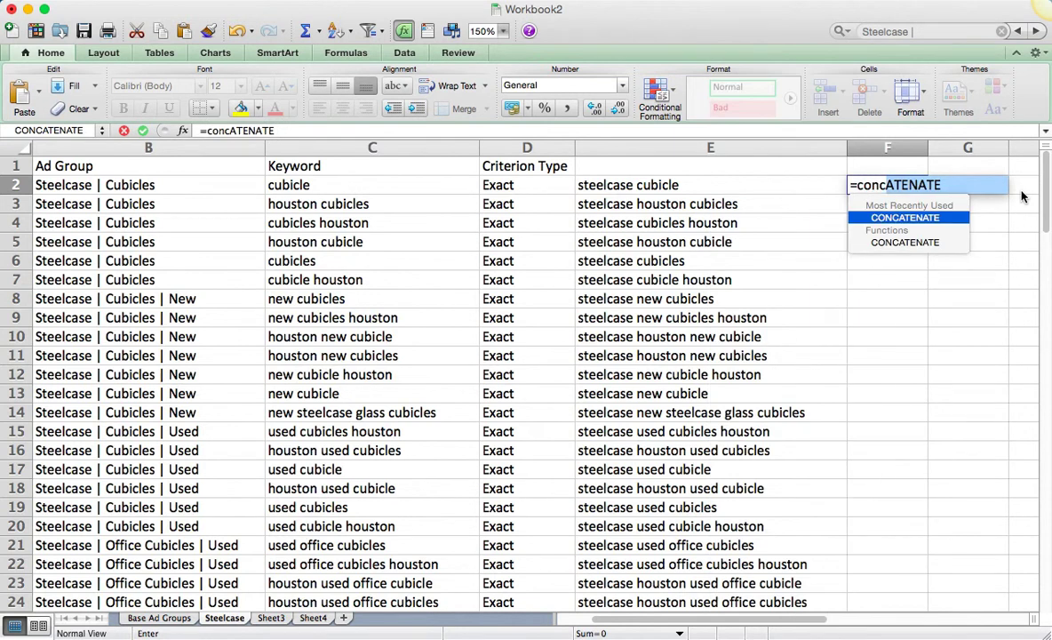
key(Tab)
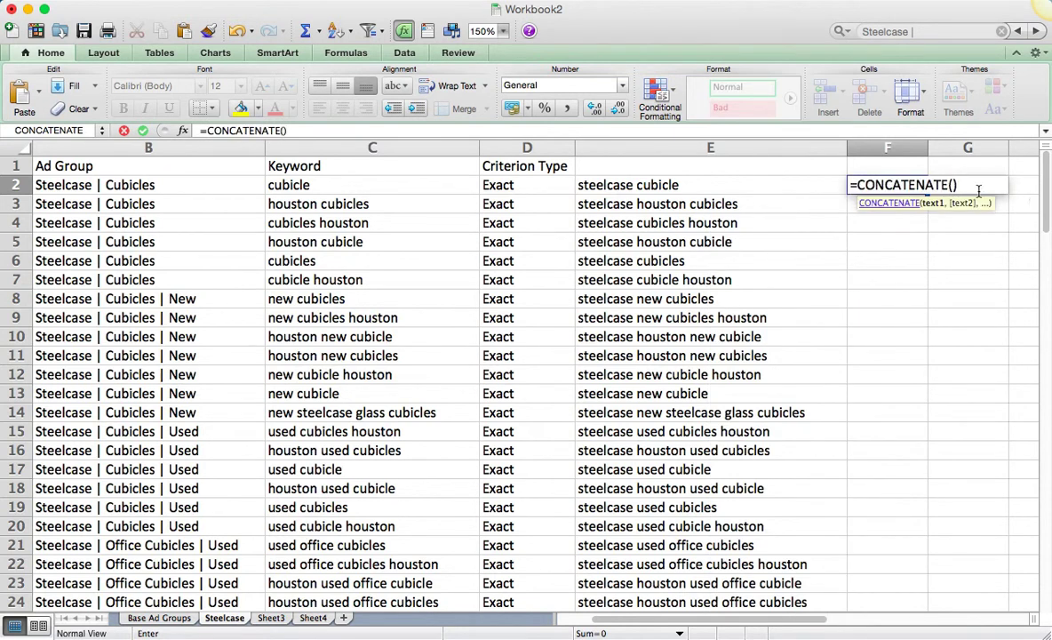
click(430, 188)
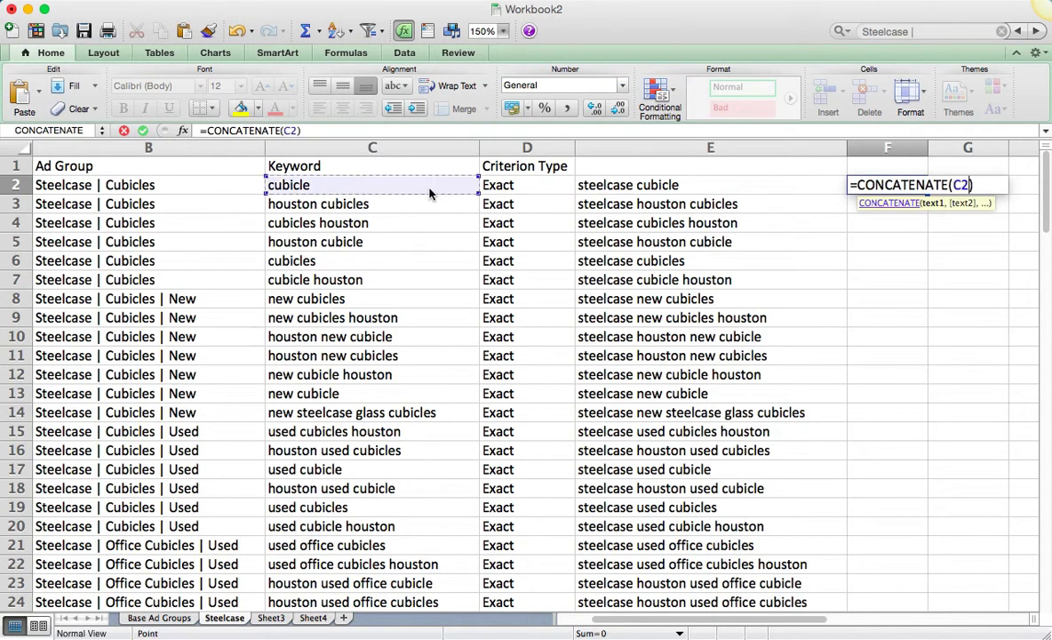
text(, ")
text( stee)
text(lcase)
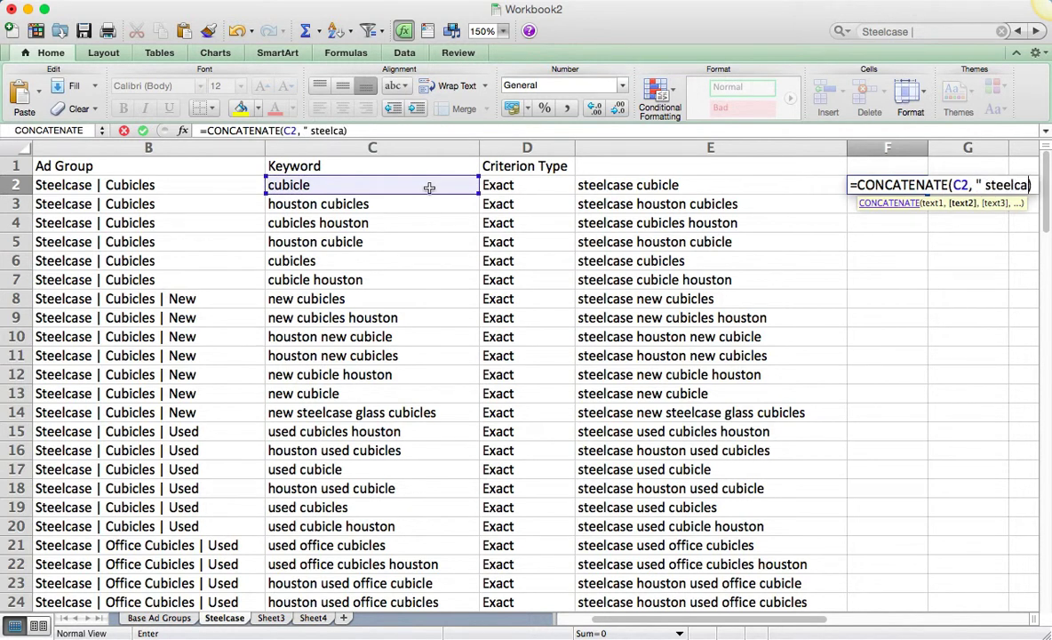
key(Return)
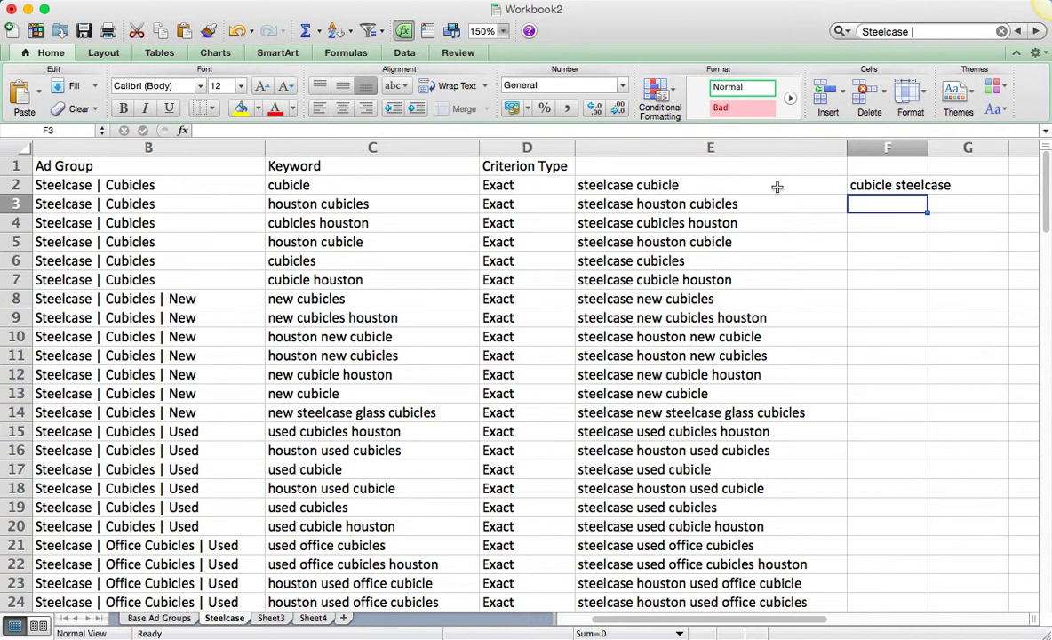
Step: Fill the F2 formula down to the last data row and auto-fit the width of column F
click(851, 182)
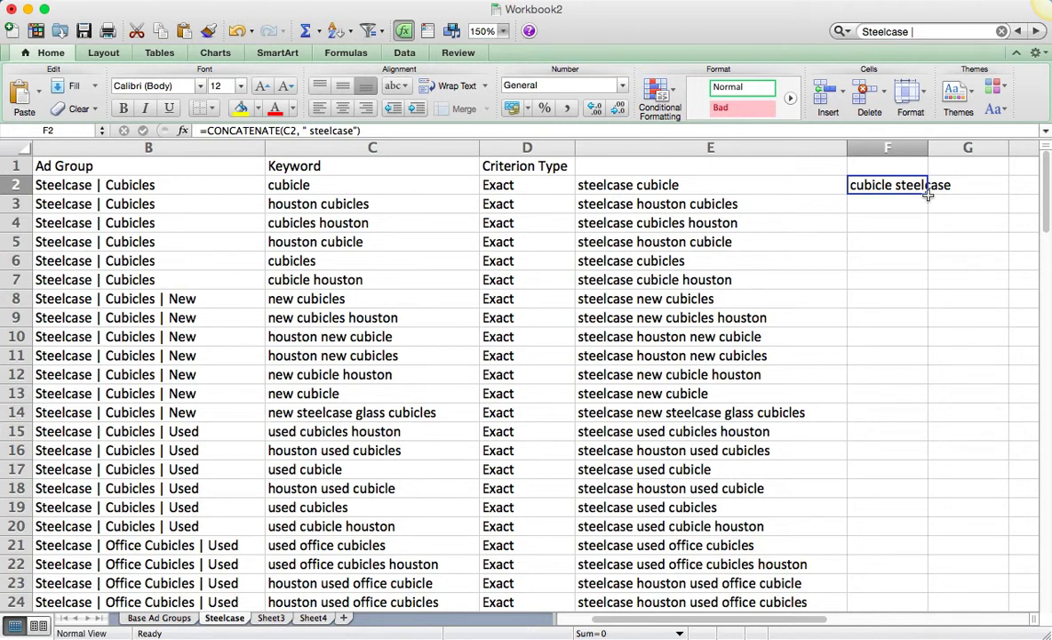
click(930, 197)
click(926, 196)
click(919, 188)
double_click(926, 191)
double_click(927, 152)
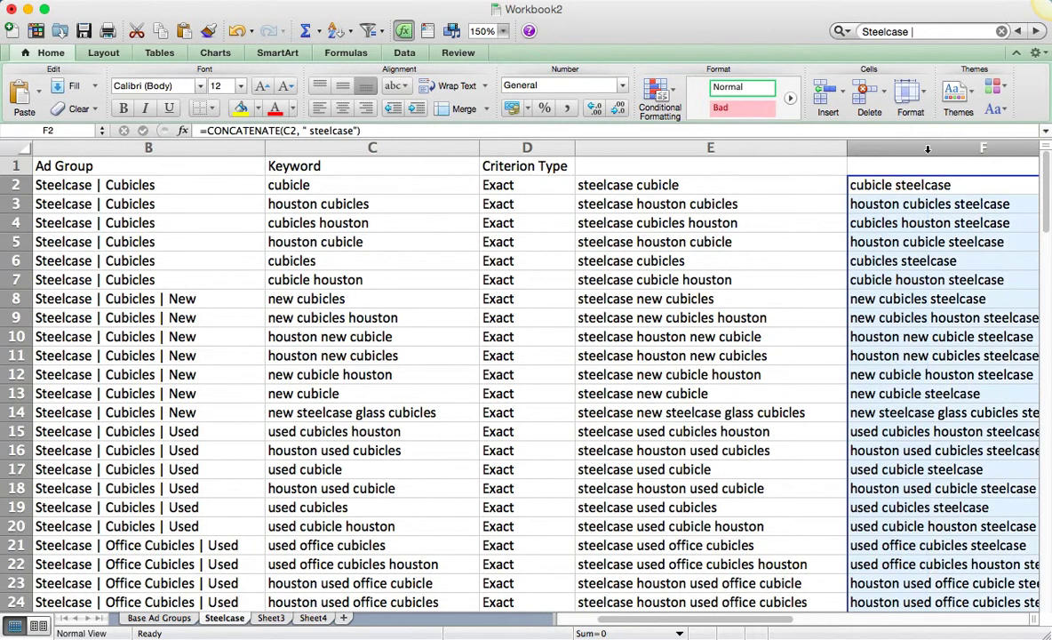
Step: Enter the headers "Brand before keyword" in E1 and "Brand after keyword" in F1
click(655, 178)
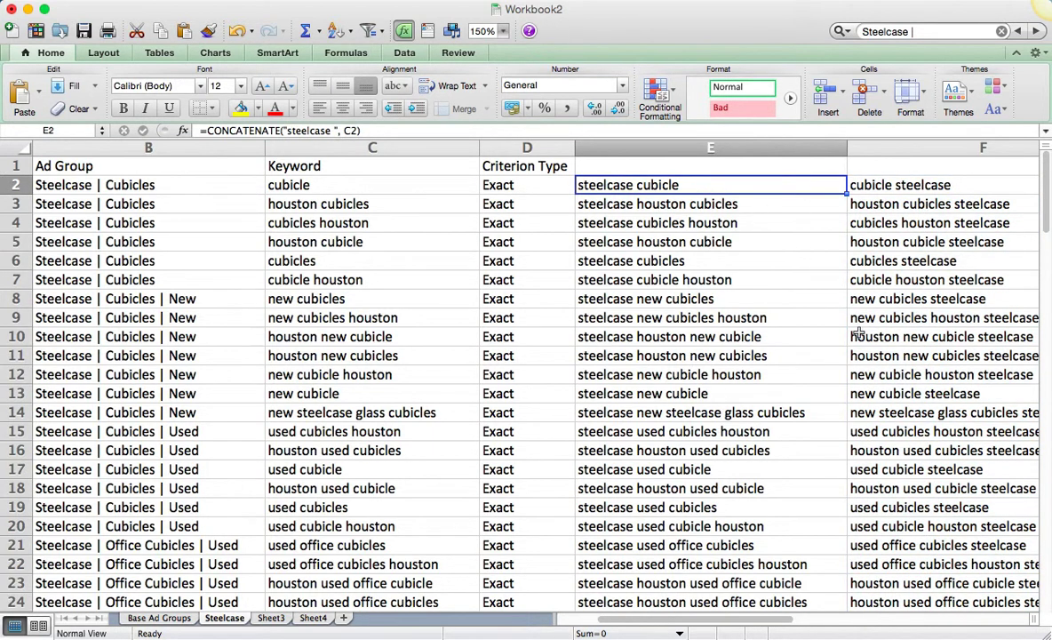
click(746, 166)
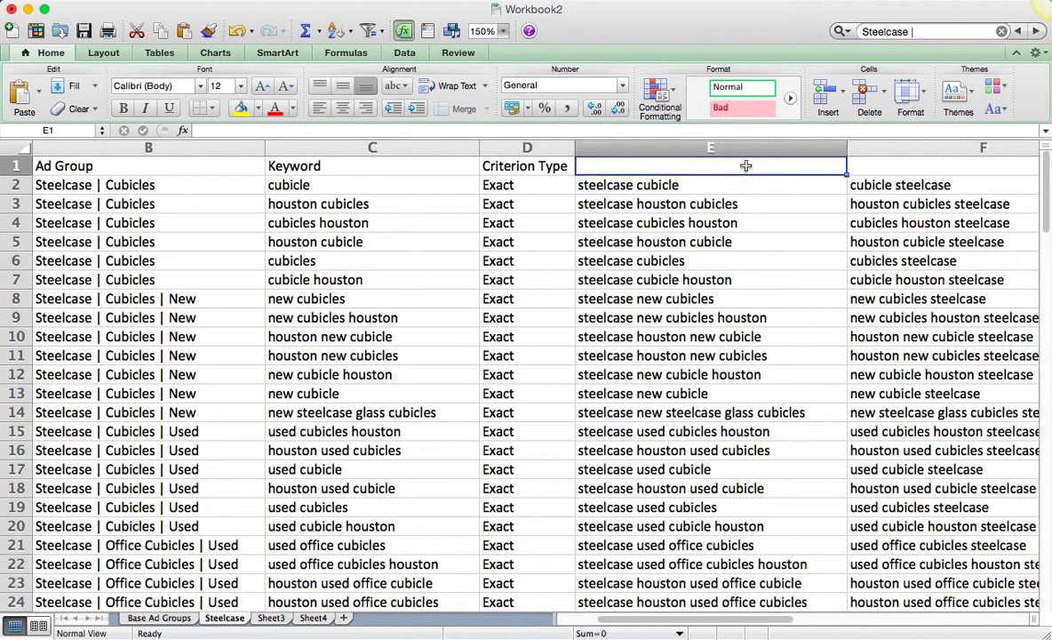
text(Brand before keyword)
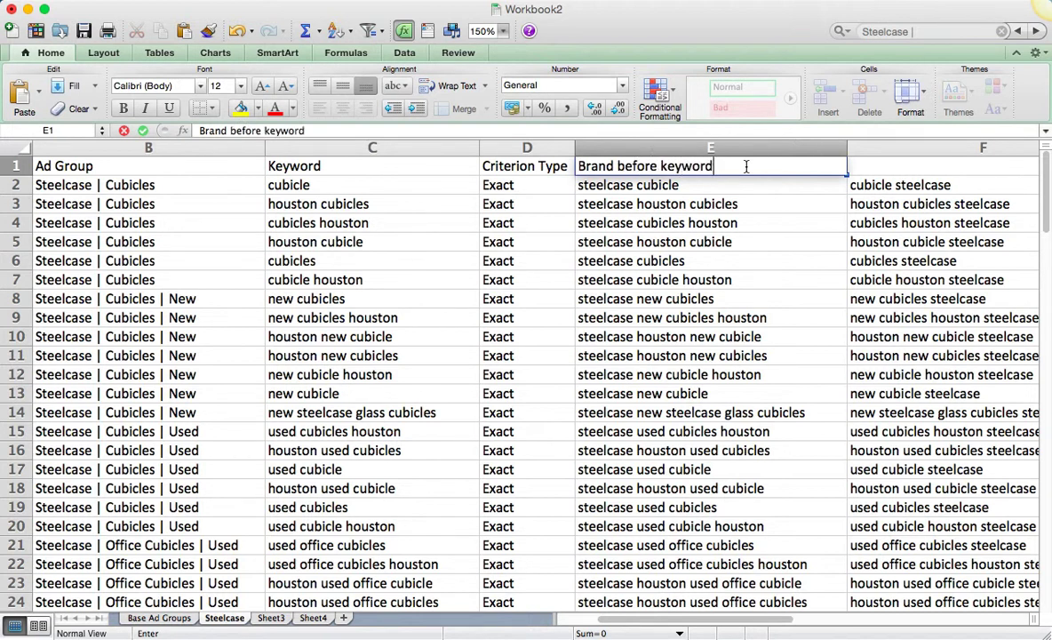
key(Tab)
text(Brand after keyword)
key(Return)
Step: Make all column headers in row 1 bold, including the two new brand headers
click(572, 167)
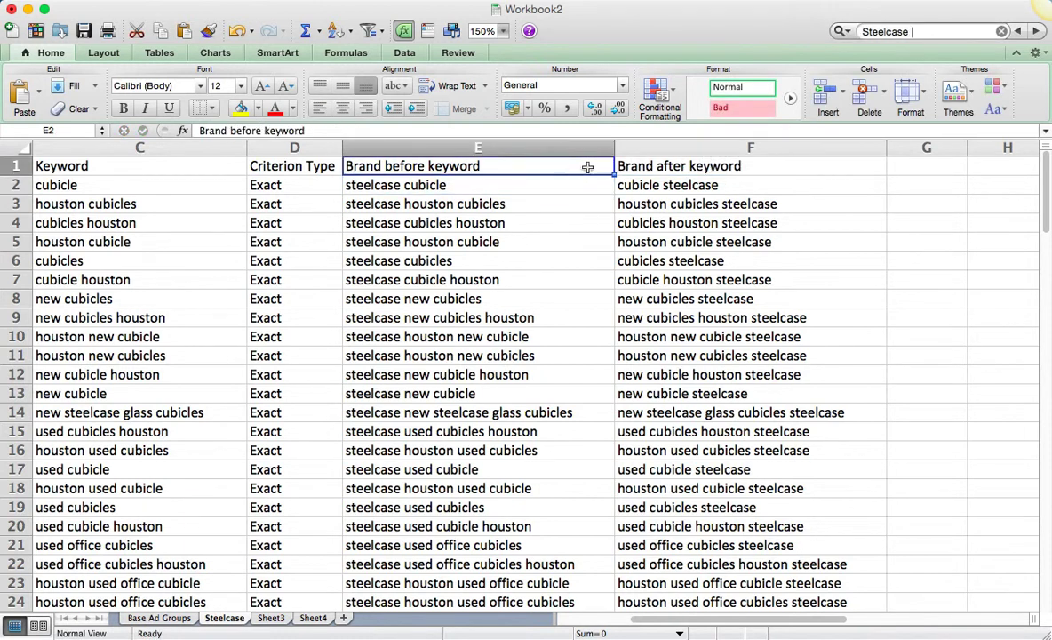
drag(572, 167, 696, 167)
key(super+b)
click(575, 202)
key(Left)
key(Left)
key(Left)
key(Left)
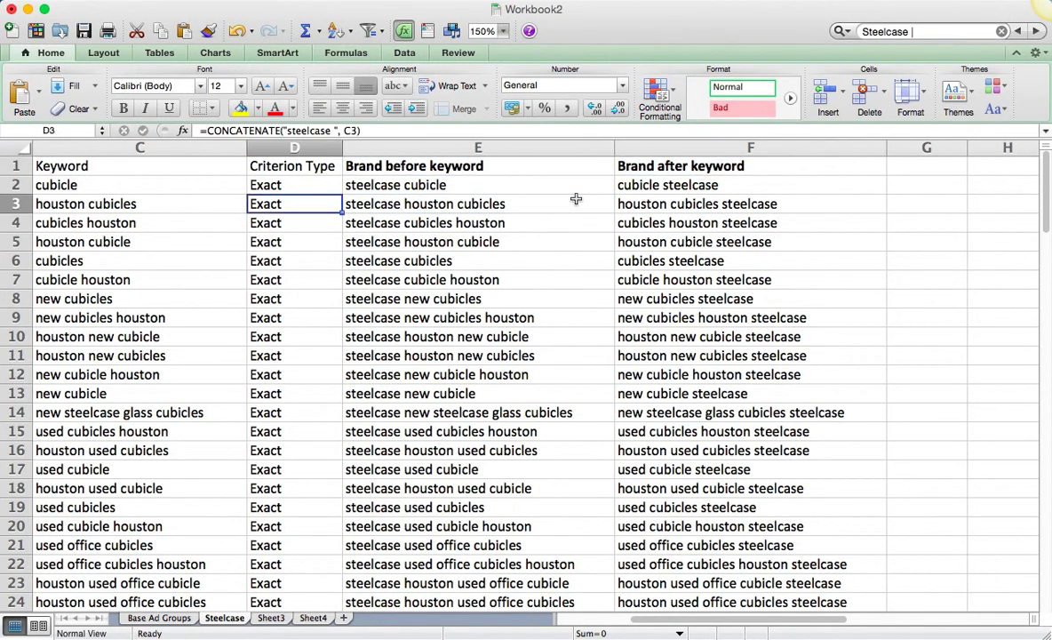
click(17, 166)
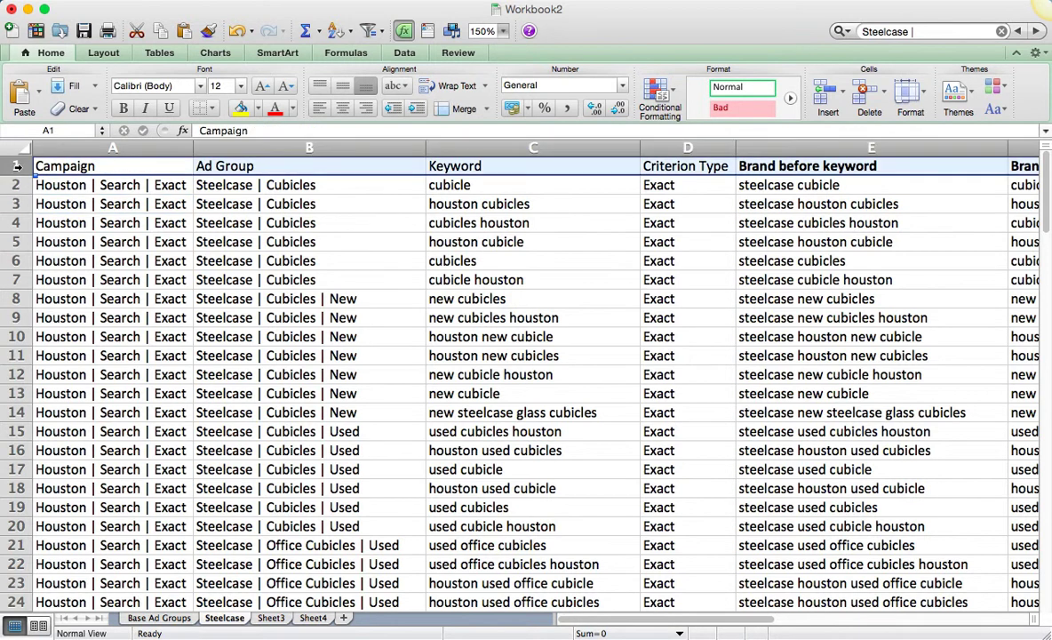
click(560, 240)
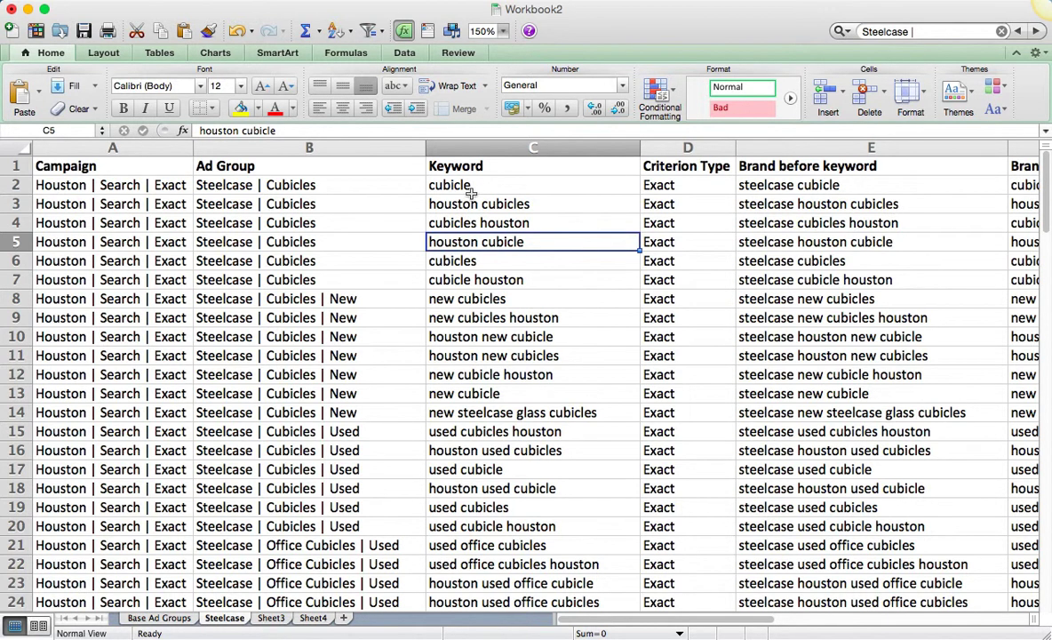
Step: Copy the Campaign and Ad Group entries in A2:B110 and paste the duplicate below the data starting at A111
click(163, 184)
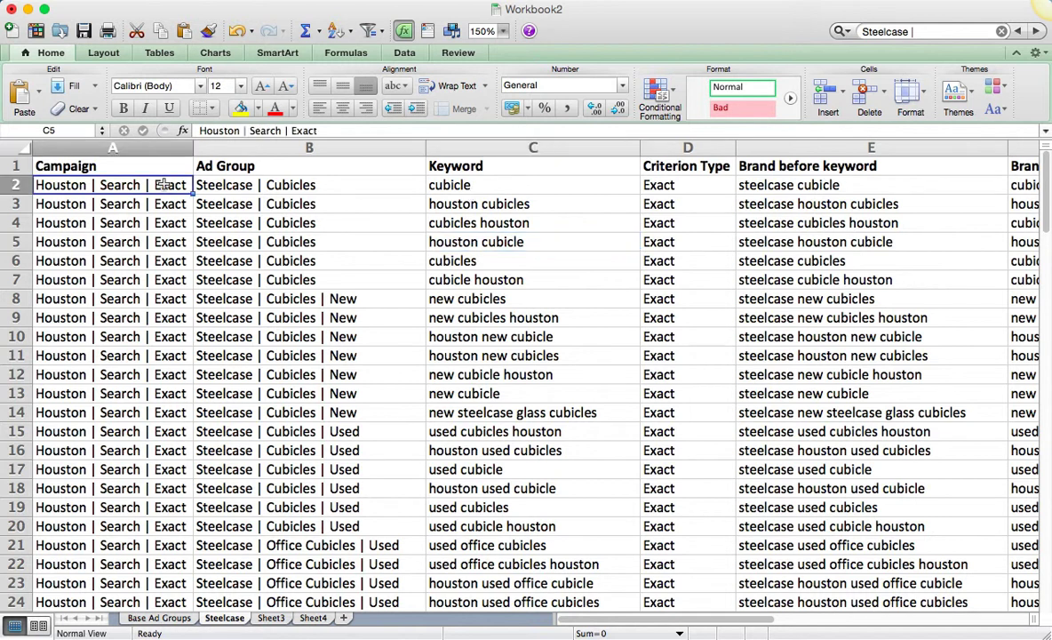
key(shift+Right)
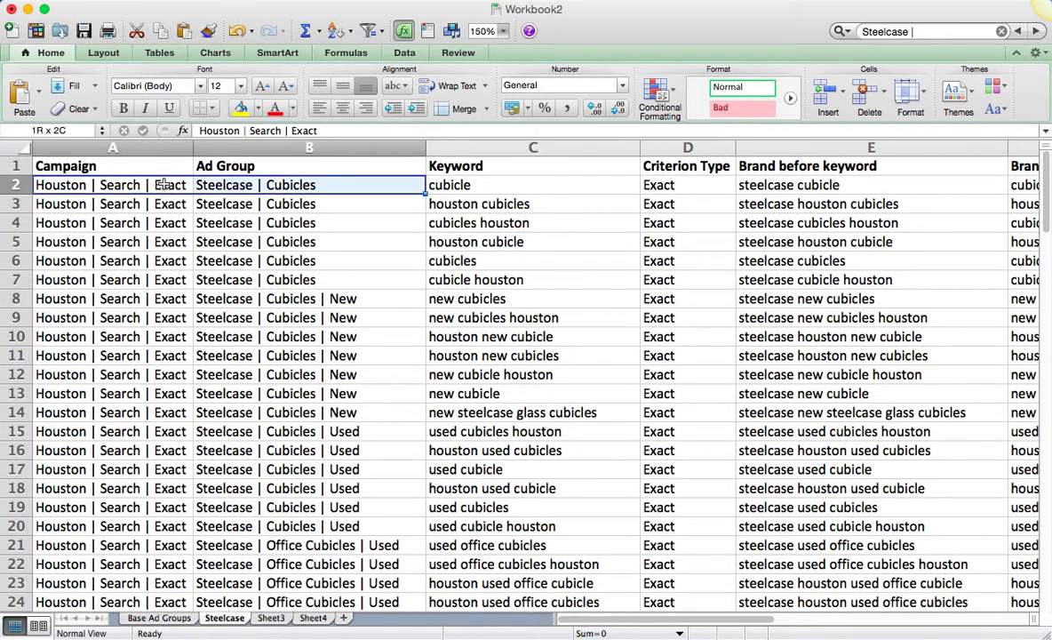
key(super+shift+Down)
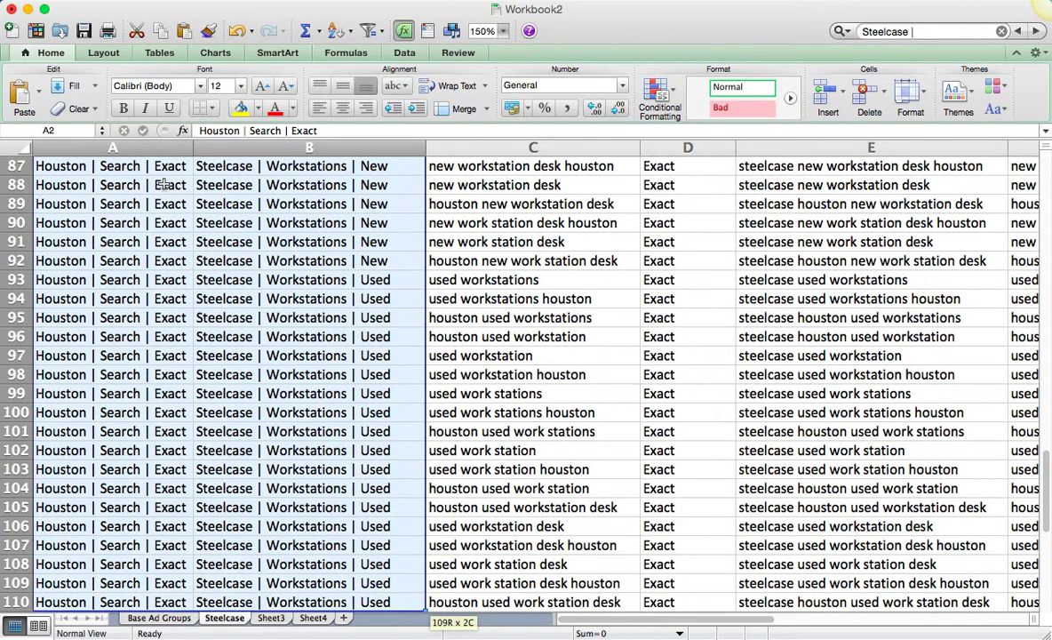
key(super+c)
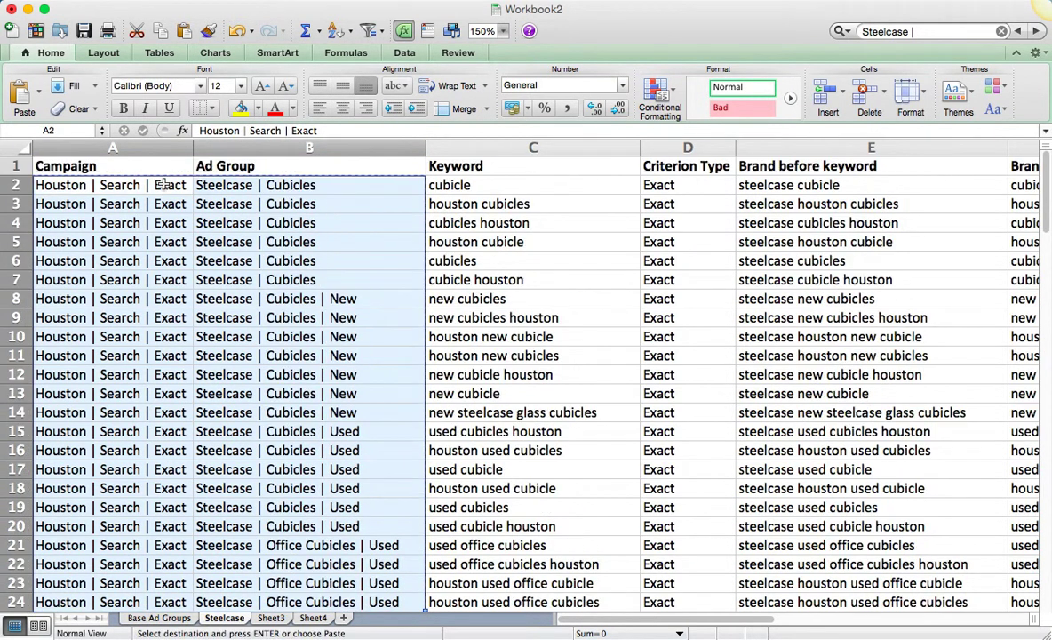
click(165, 183)
key(super+Down)
key(Down)
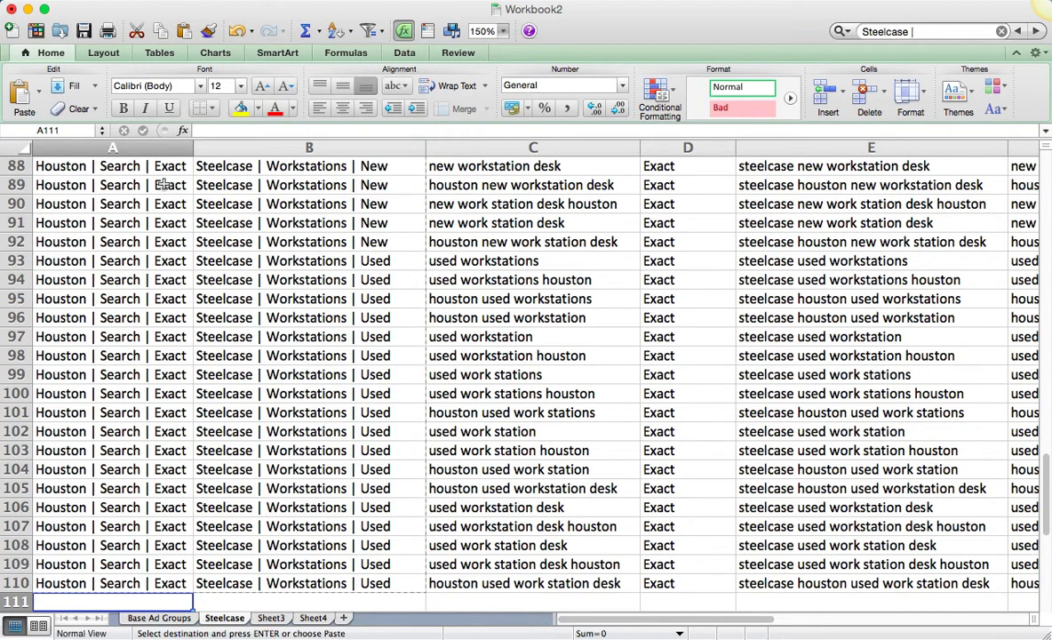
key(super+v)
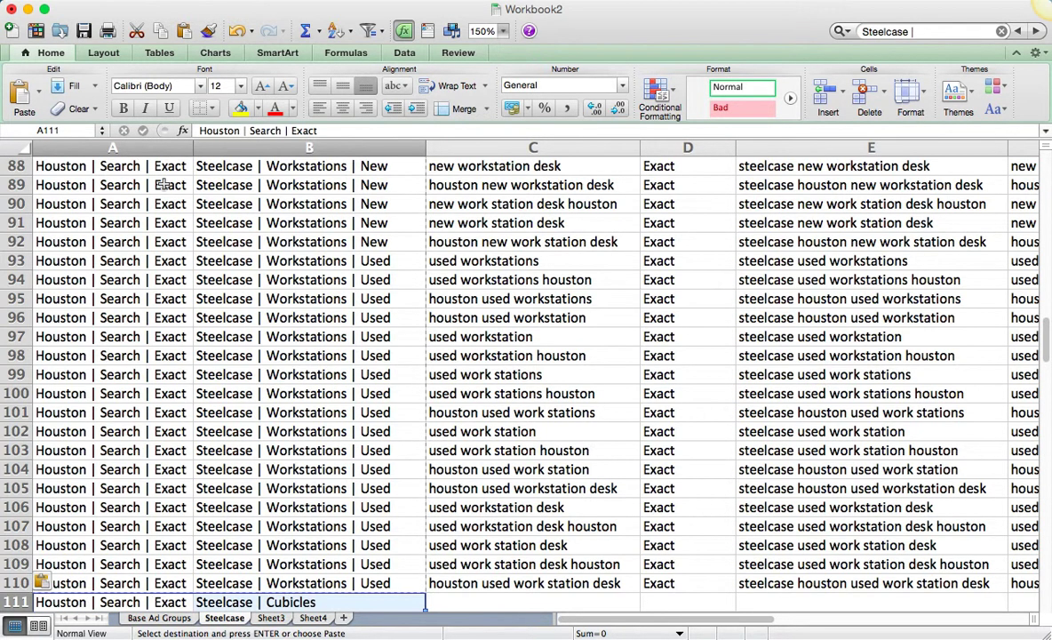
Step: Copy the brand-before keywords in E2:E110, paste them as values over the Keyword entries starting at C2, and widen column C
scroll(354, 494, down, 4)
scroll(354, 494, up, 1)
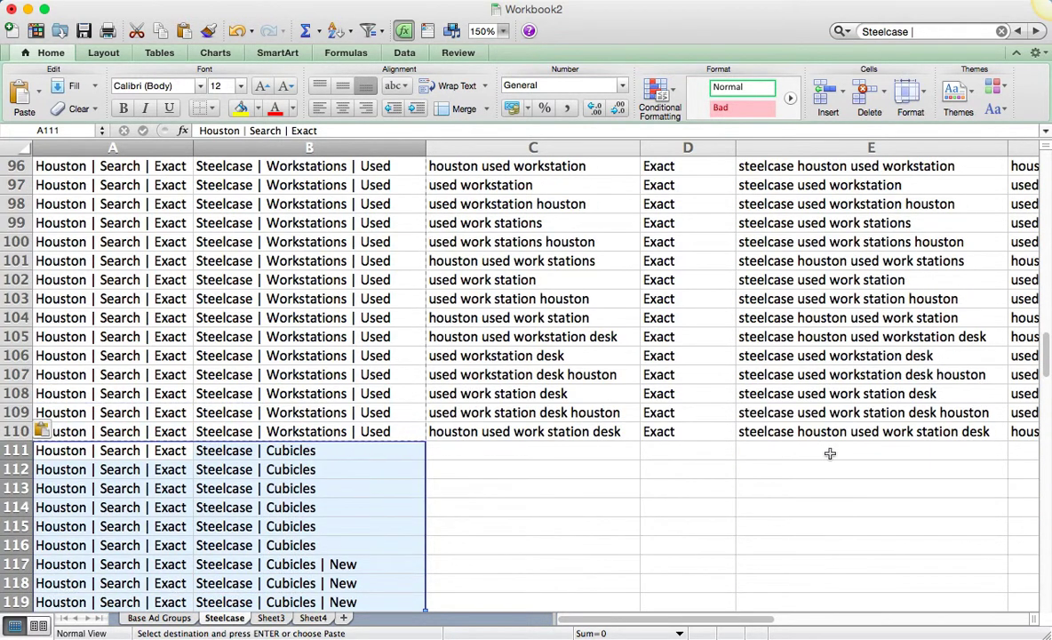
click(829, 434)
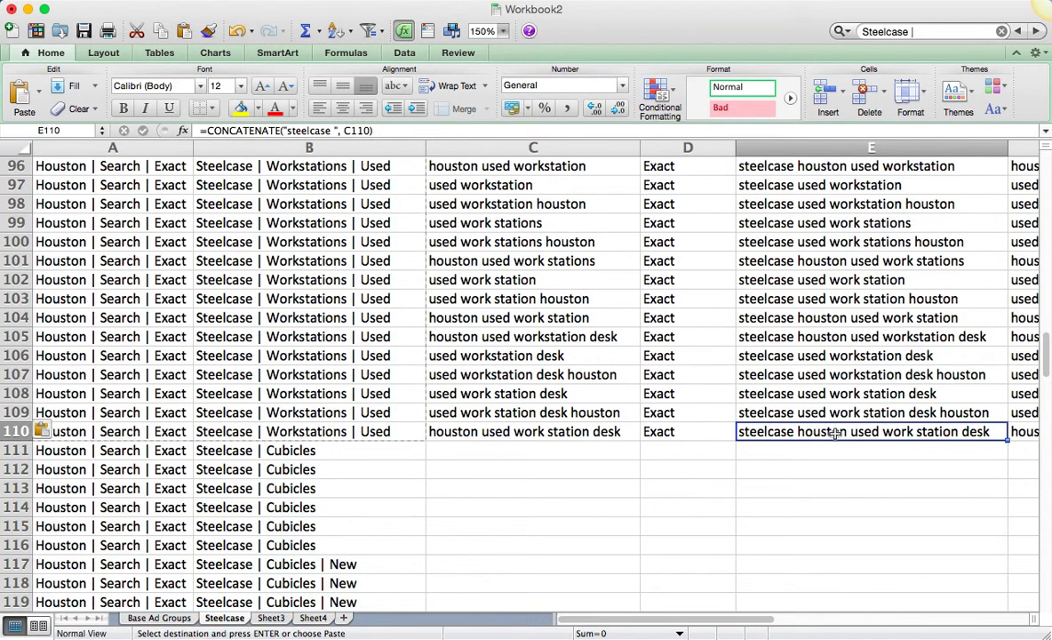
key(super+Up)
key(Down)
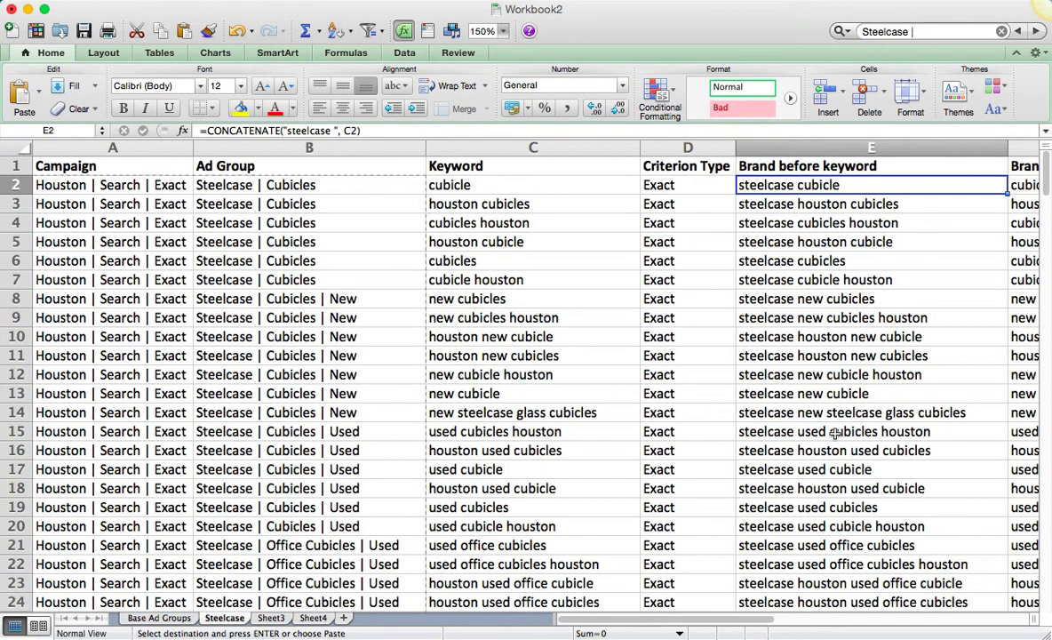
key(super+shift+Down)
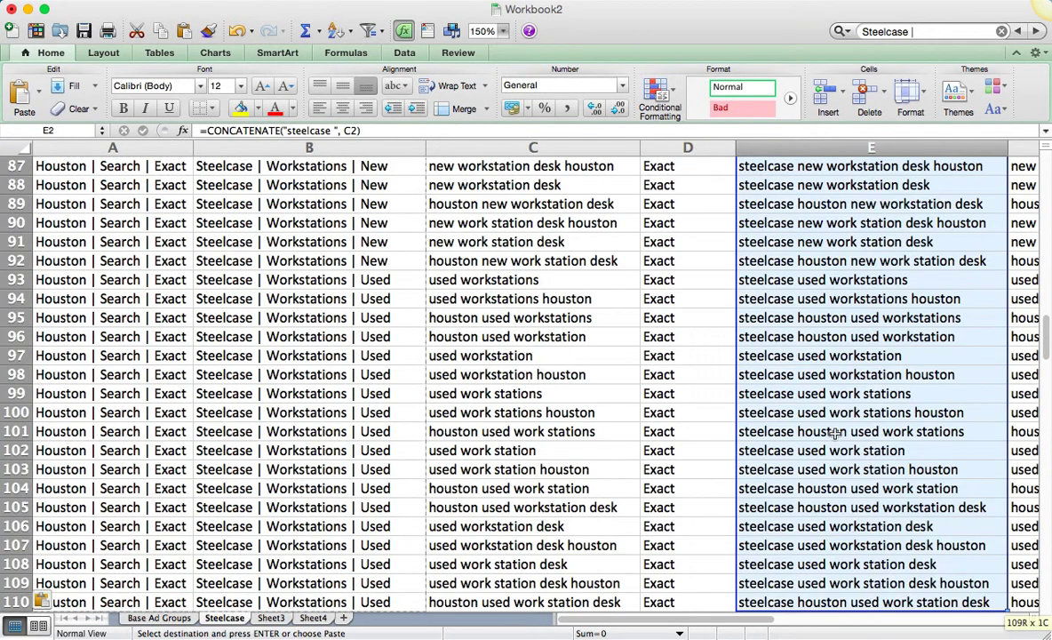
key(Left)
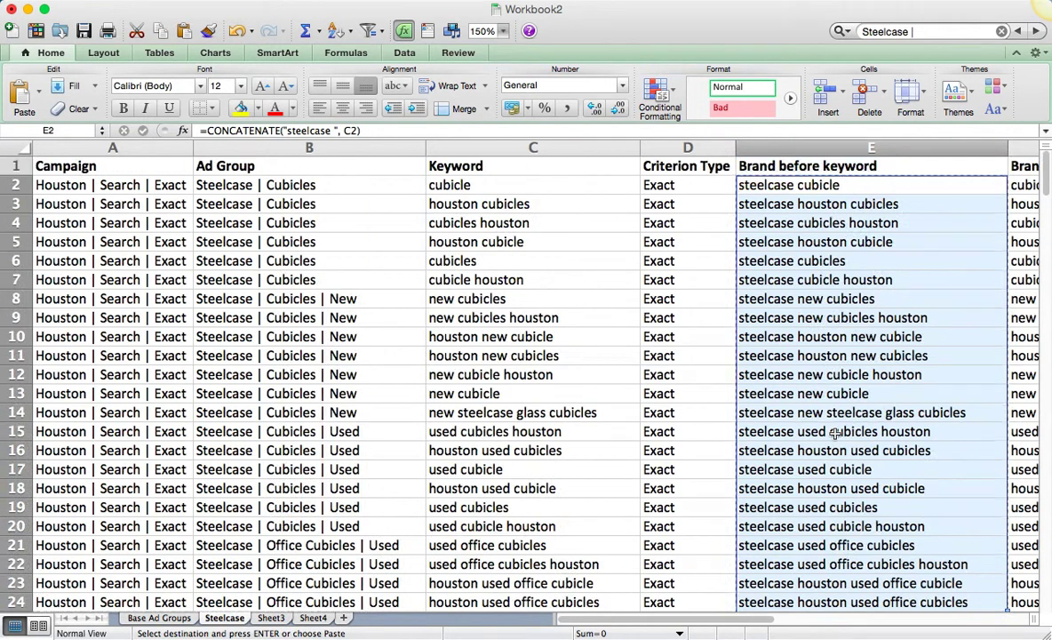
key(Left)
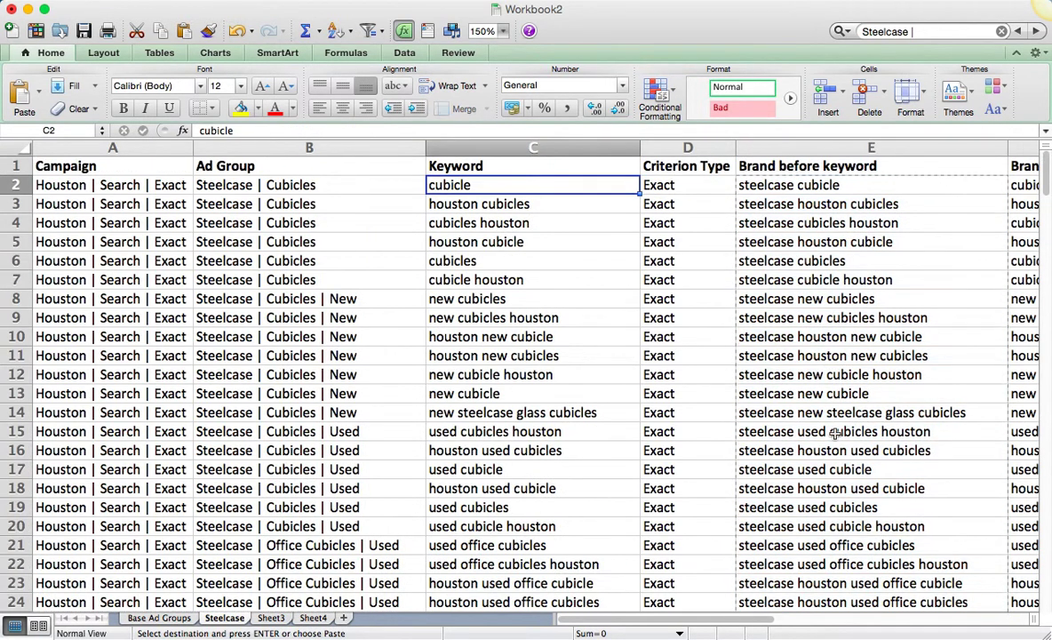
right_click(524, 179)
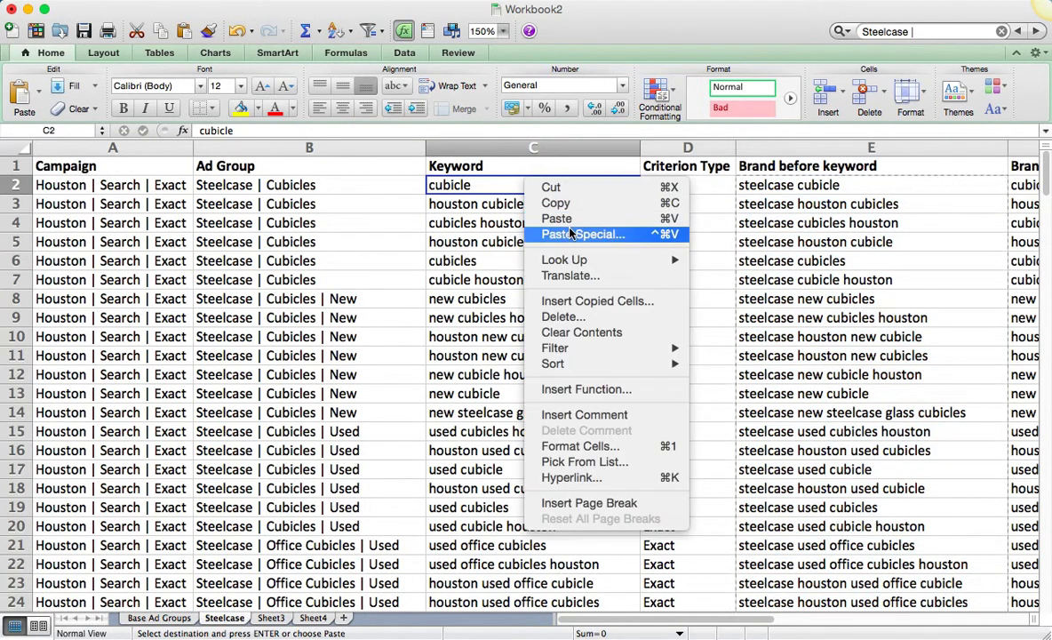
click(549, 229)
click(471, 150)
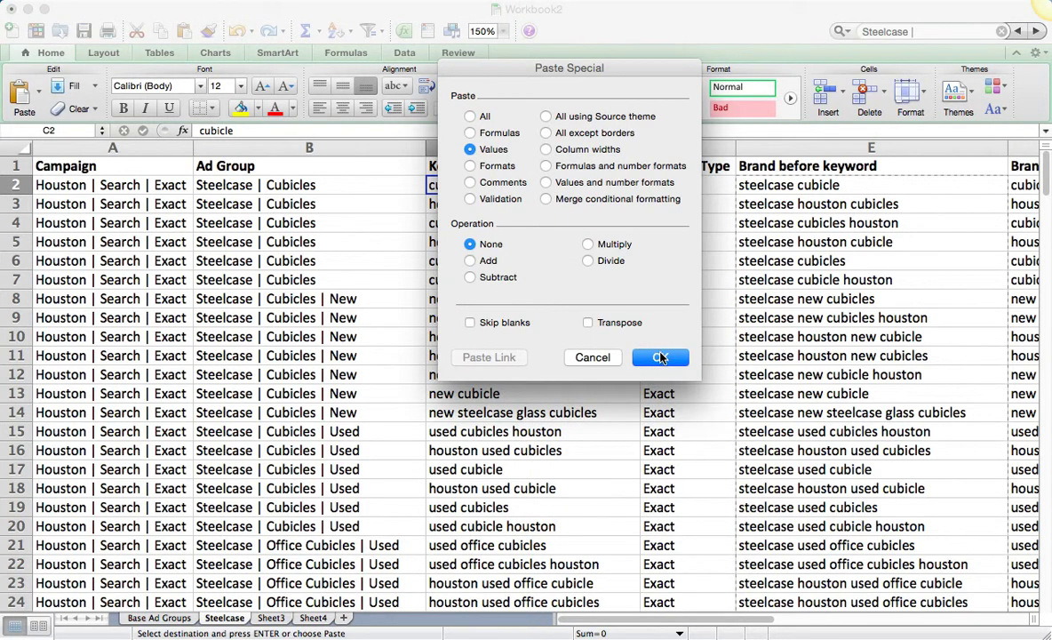
click(660, 357)
drag(639, 148, 698, 147)
Step: Check the Keyword, Criterion Type and brand columns around row 111, where the duplicated Campaign and Ad Group entries begin
click(626, 185)
key(super+Down)
key(Down)
key(Down)
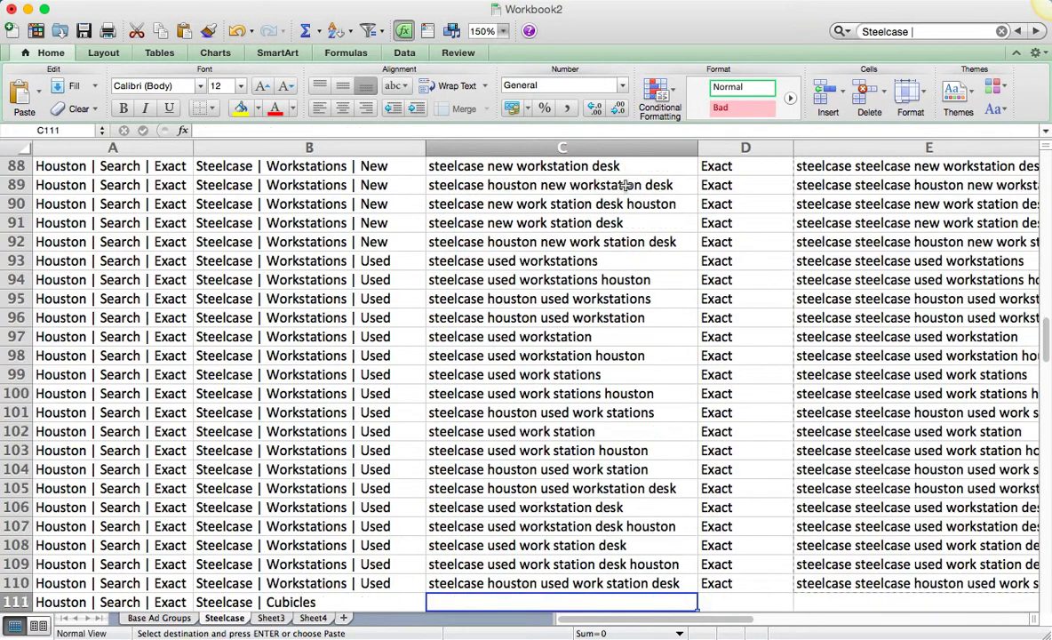
key(Up)
key(Left)
key(Right)
key(Up)
key(Left)
key(Right)
key(Down)
key(Left)
key(Left)
key(Right)
key(Right)
key(Right)
key(Right)
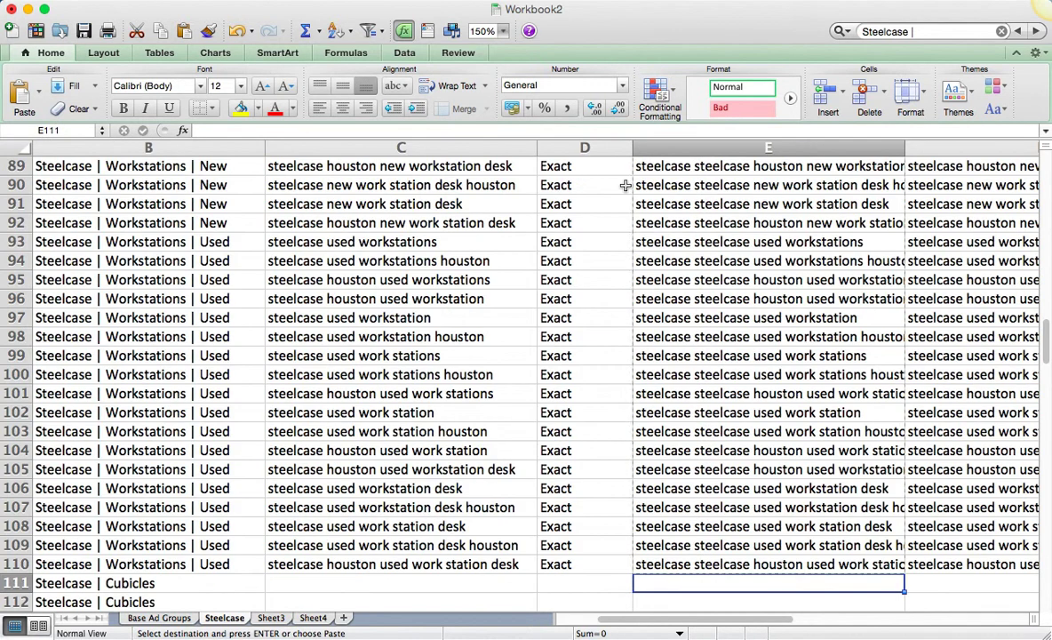
key(Right)
key(Left)
key(Up)
key(super+Up)
Step: Delete the Brand before keyword column and copy the brand-after keywords in E2:E110
click(576, 149)
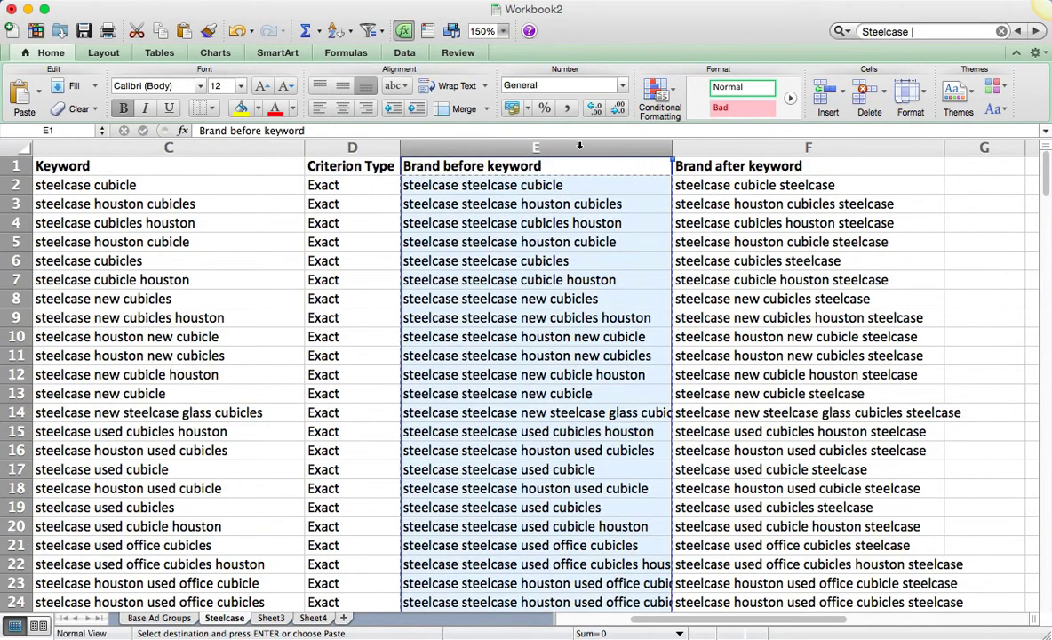
right_click(579, 149)
click(615, 243)
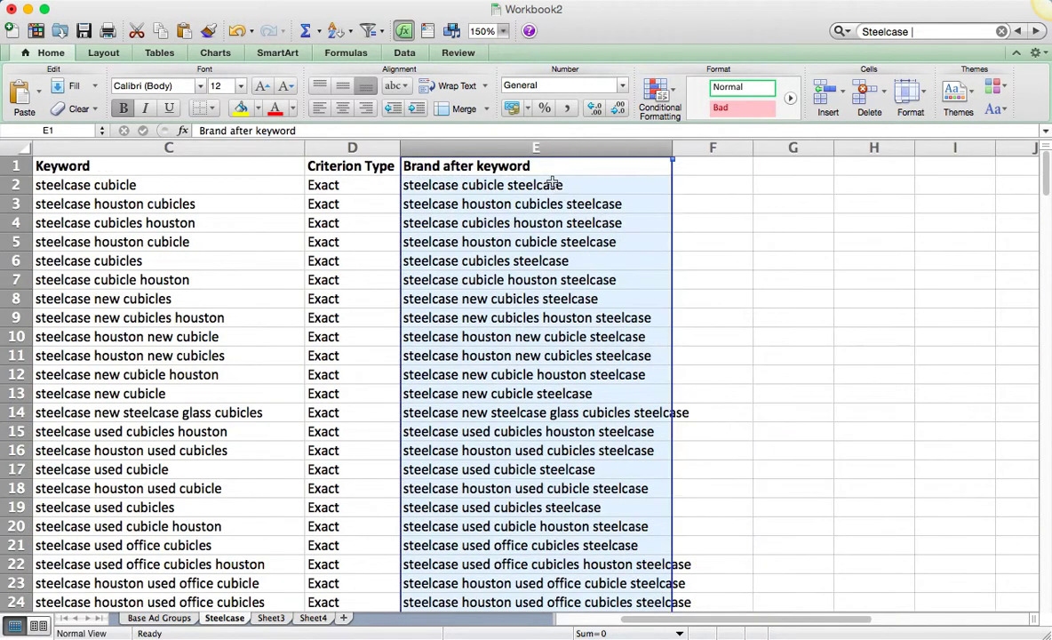
click(550, 184)
key(super+shift+Down)
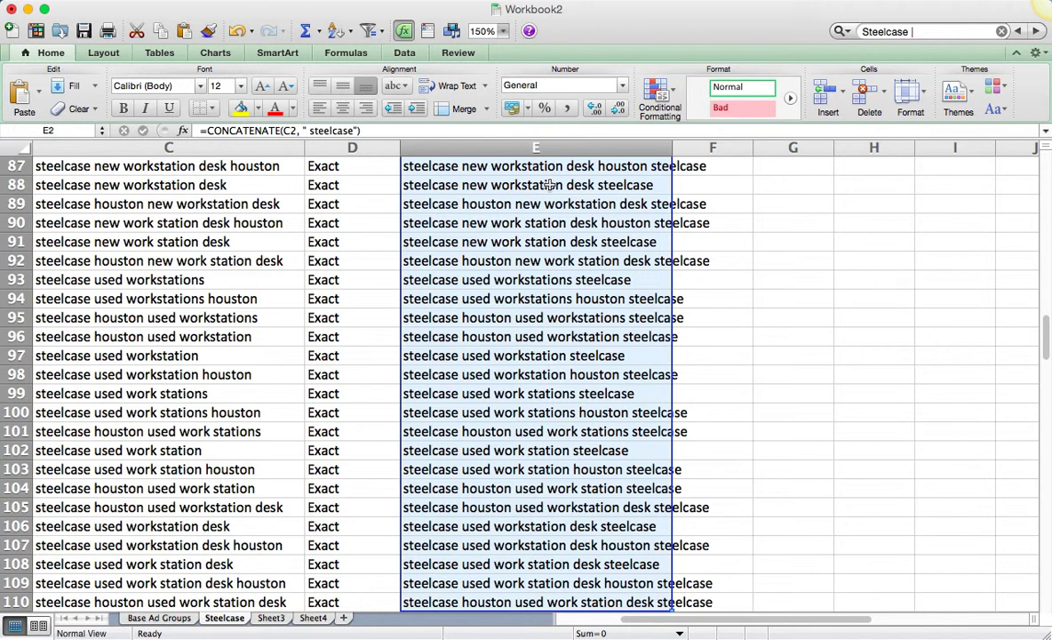
key(super+c)
Step: Undo the column deletion, the widening of column C and the values pasted over the Keyword entries
key(super+z)
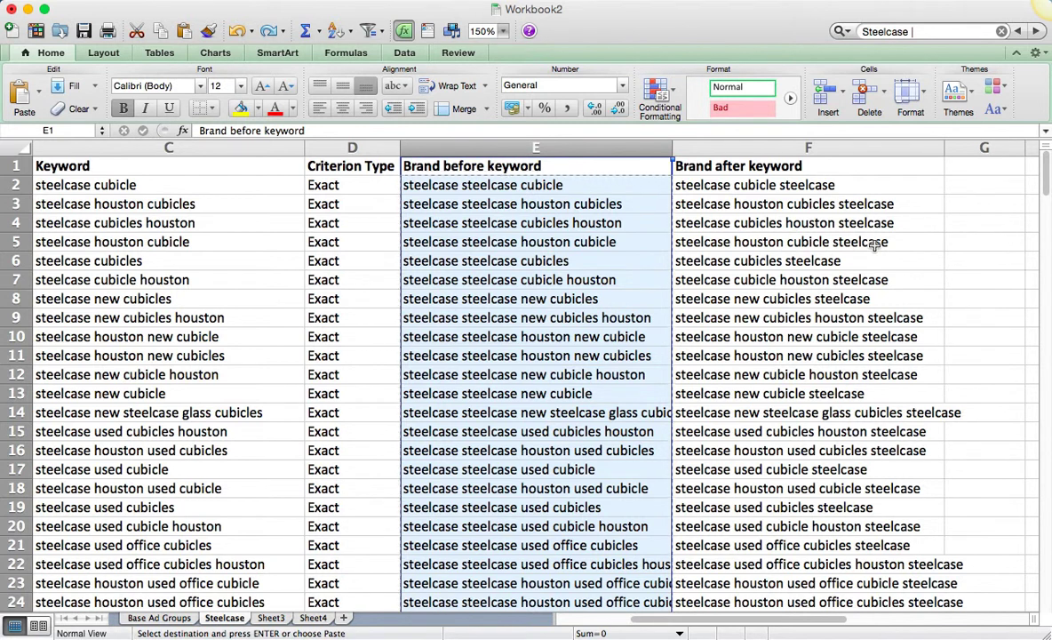
key(super+z)
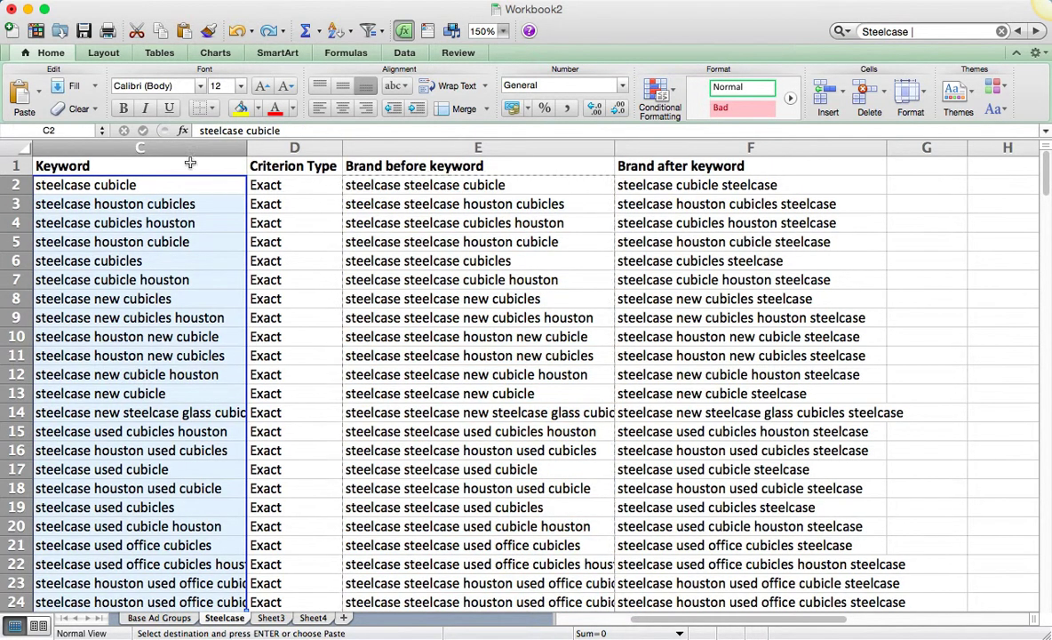
click(213, 185)
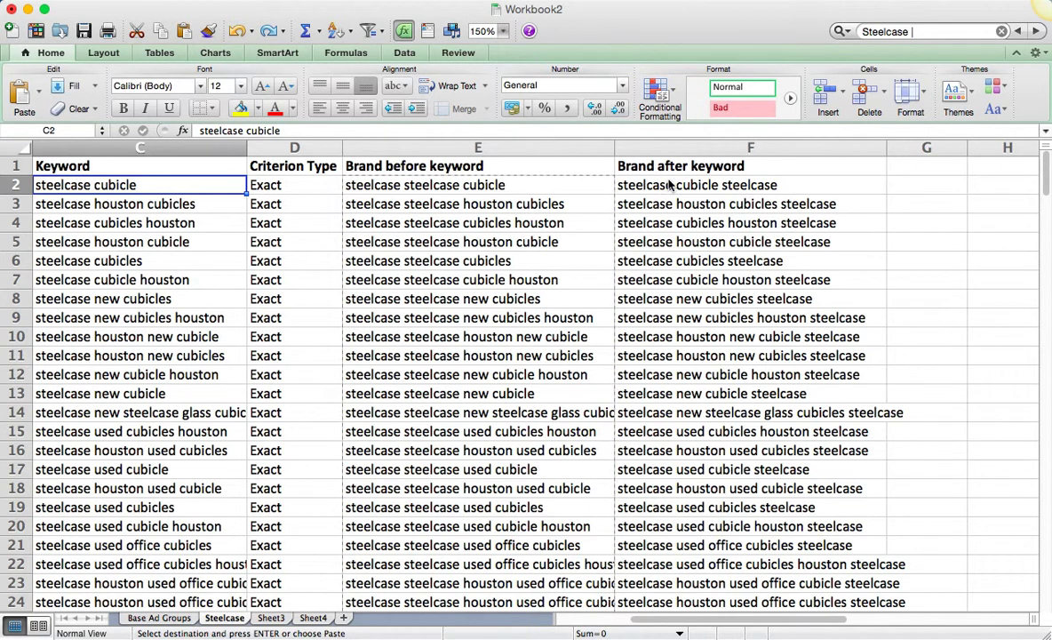
key(super+z)
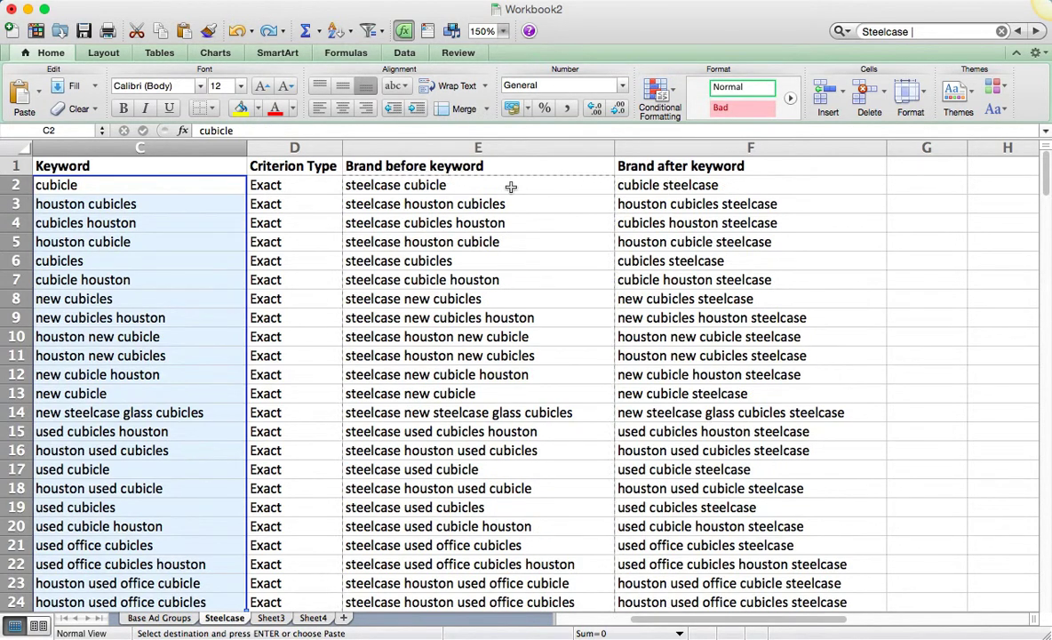
Step: Copy the brand keyword formulas in E2:F110 and paste them back in place as values
drag(512, 187, 665, 187)
key(super+shift+Down)
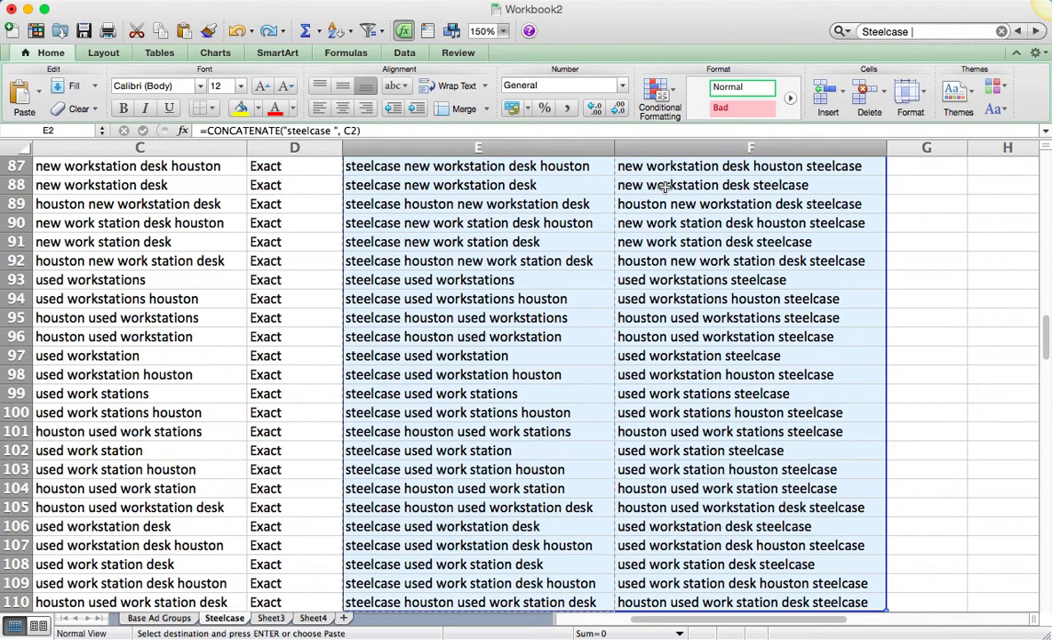
scroll(665, 217, up, 20)
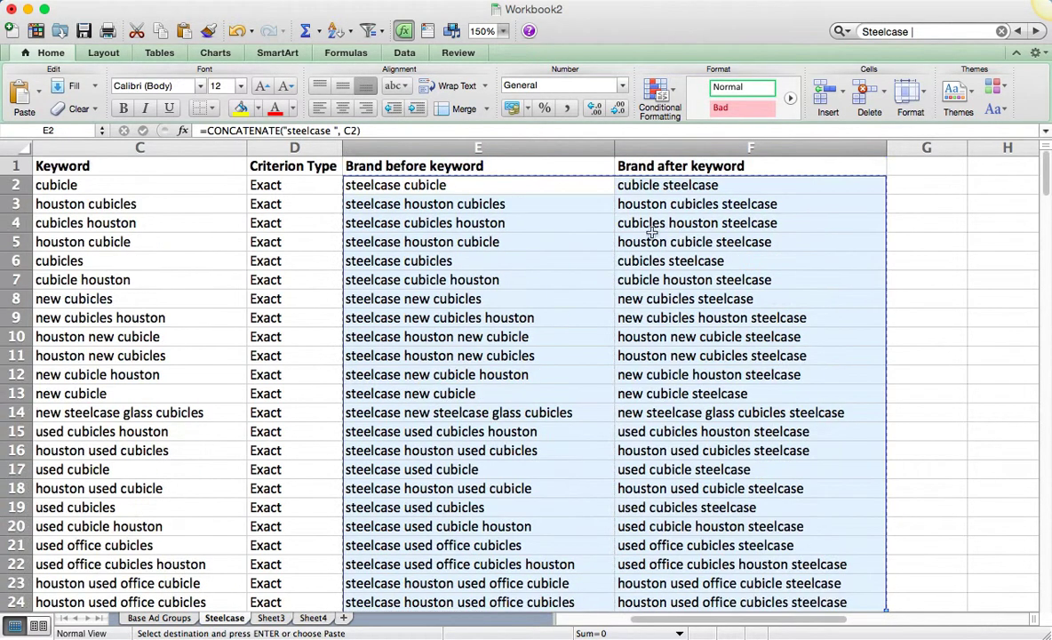
right_click(594, 194)
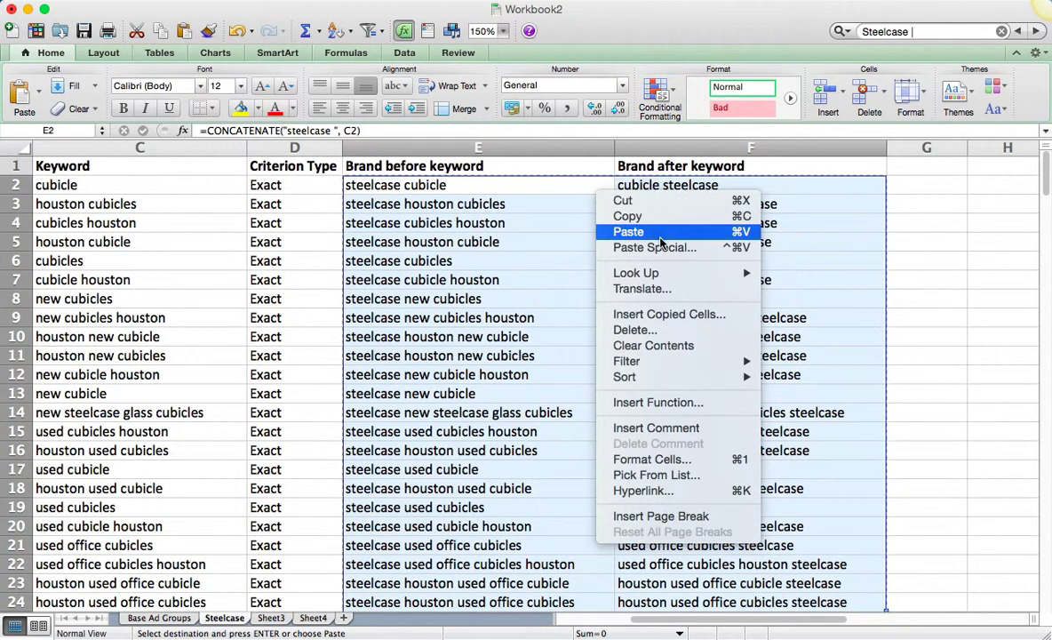
click(661, 248)
click(561, 166)
click(752, 373)
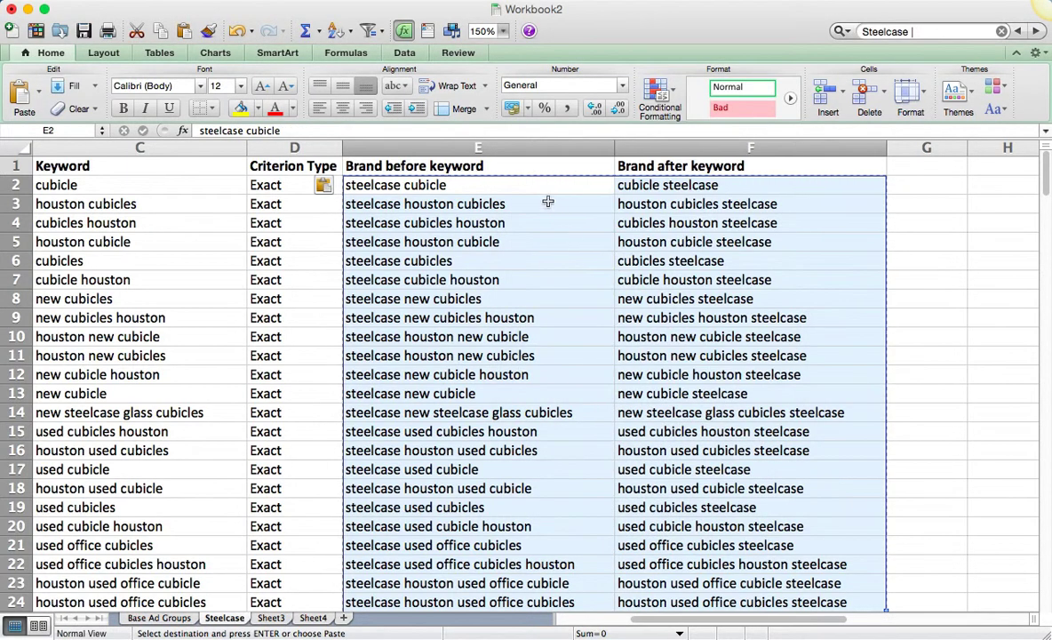
Step: Copy the brand-before keywords in E2:E110 and paste them as values over the Keyword entries starting at C2
click(546, 188)
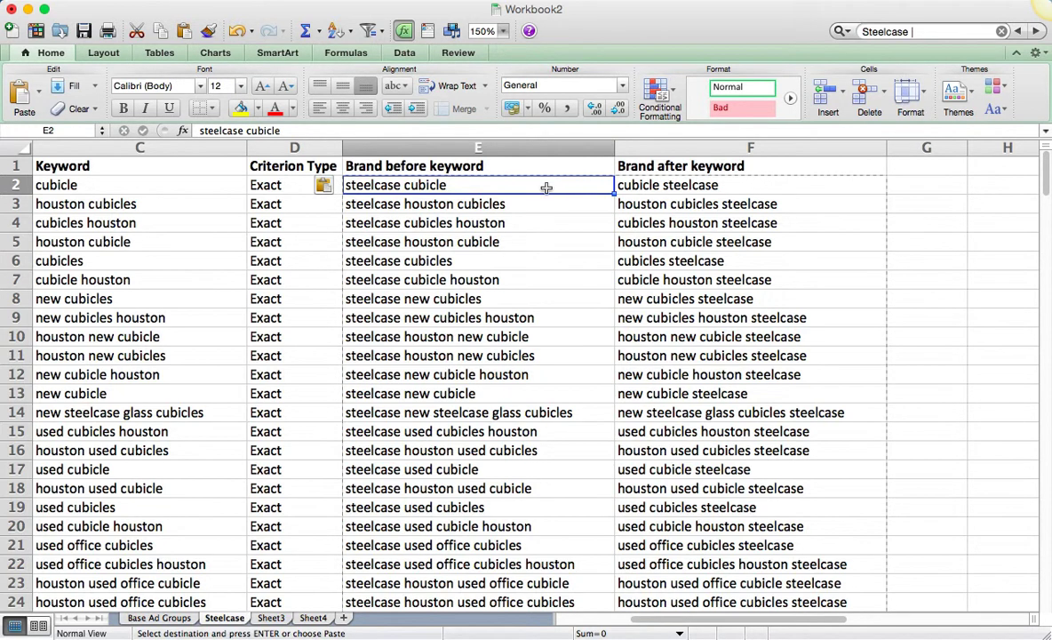
key(super+shift+Down)
key(super+c)
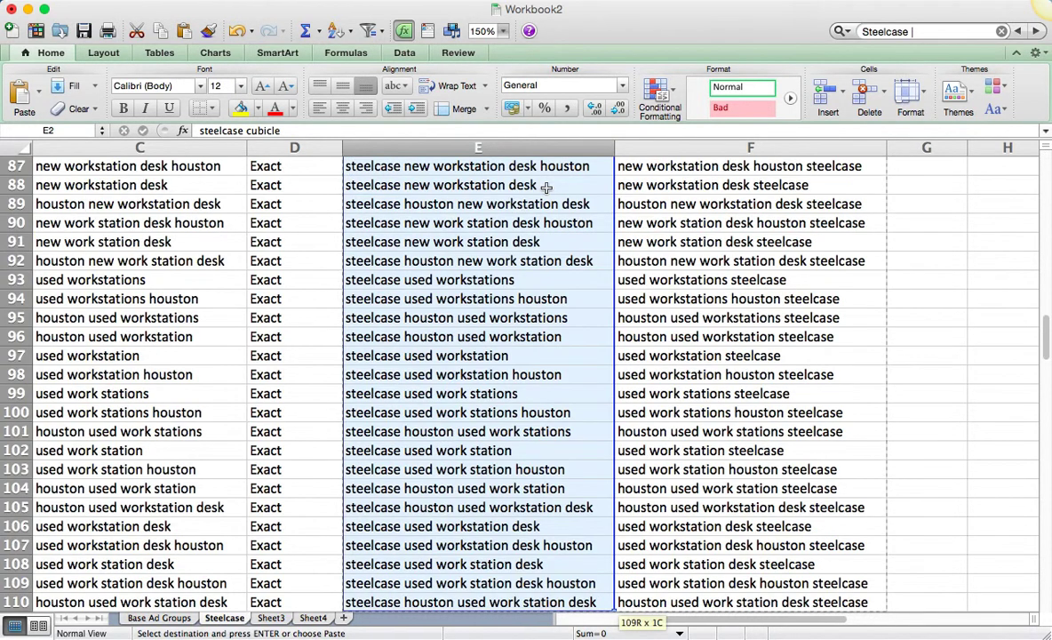
key(Up)
key(Left)
key(Left)
key(Left)
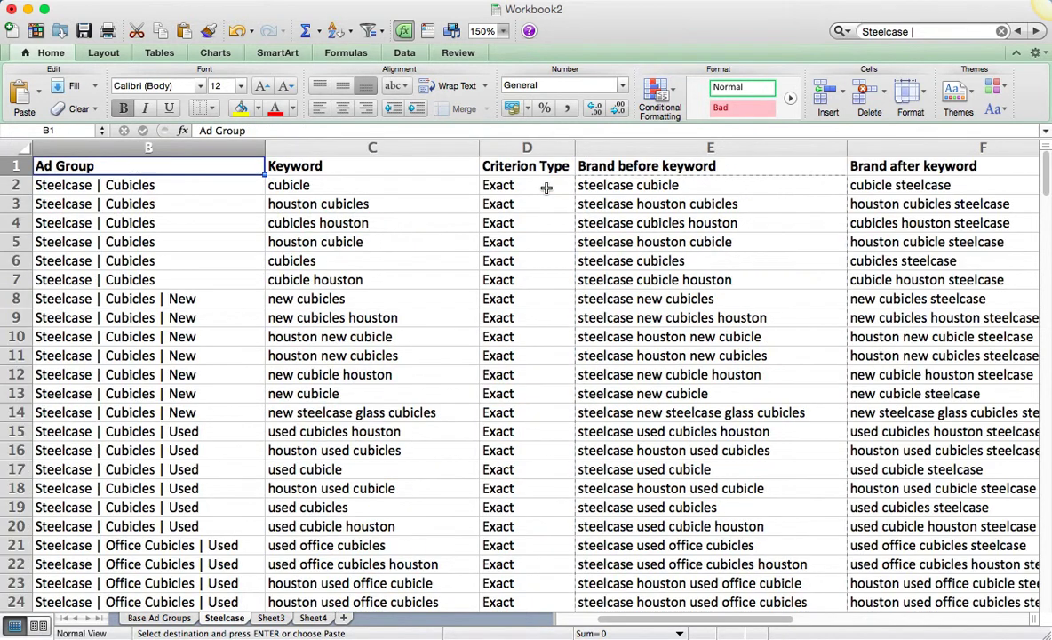
key(Right)
key(Down)
right_click(347, 190)
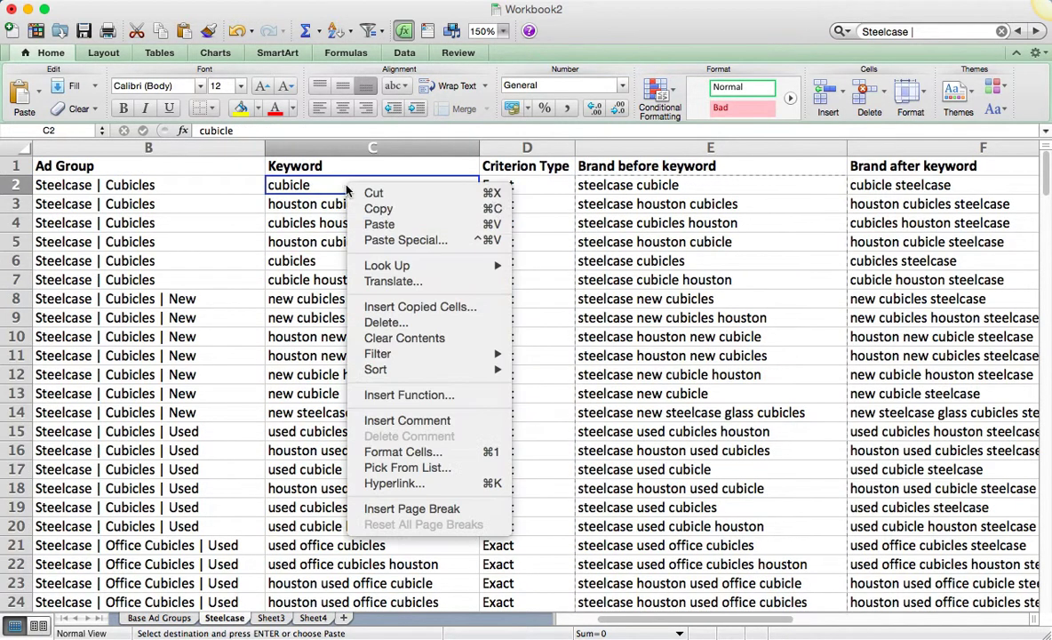
click(395, 240)
click(297, 160)
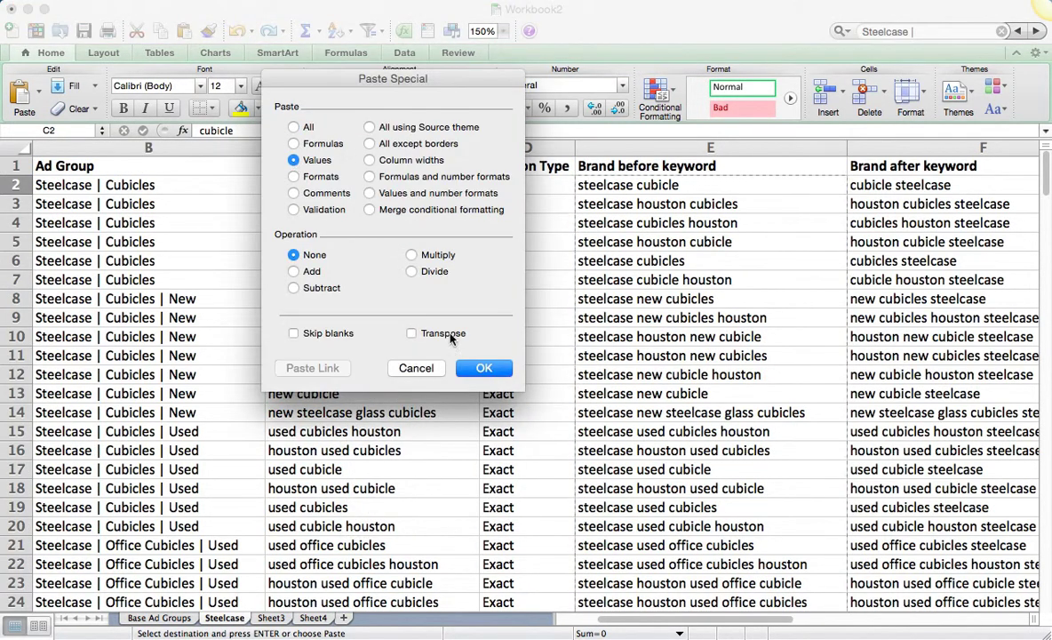
click(485, 368)
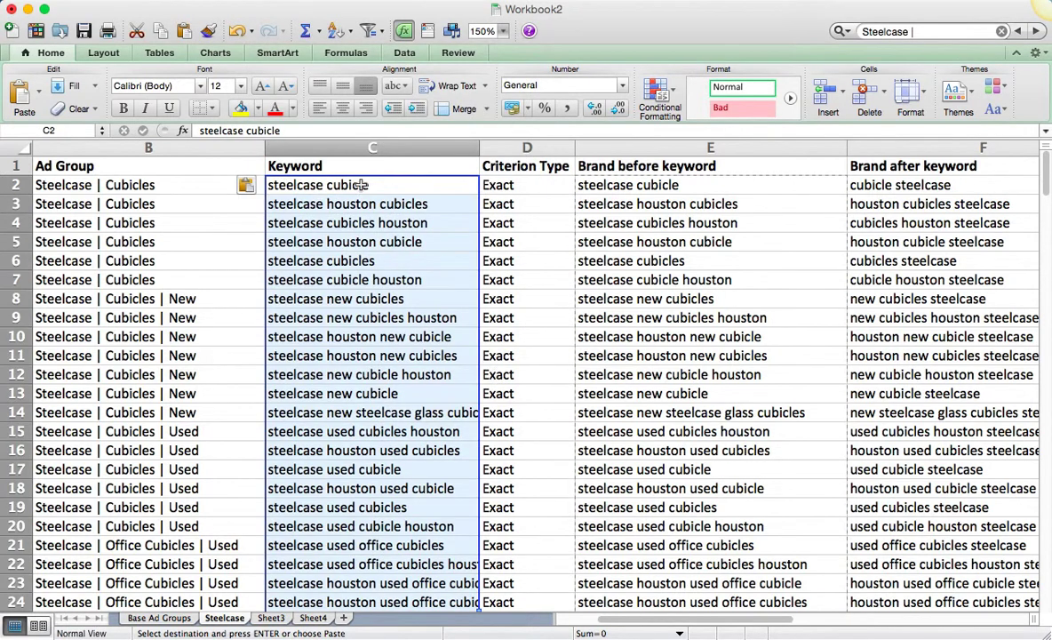
Step: Copy the brand-after keywords in F2:F110 and paste them below the existing Keyword entries starting at C111
click(960, 187)
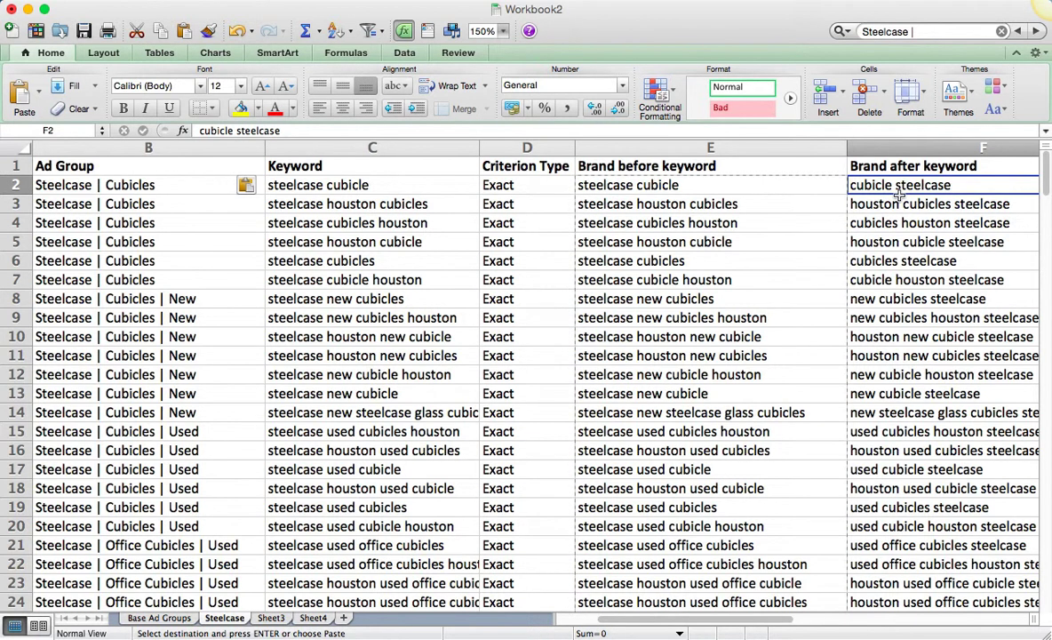
key(super+shift+Down)
key(super+c)
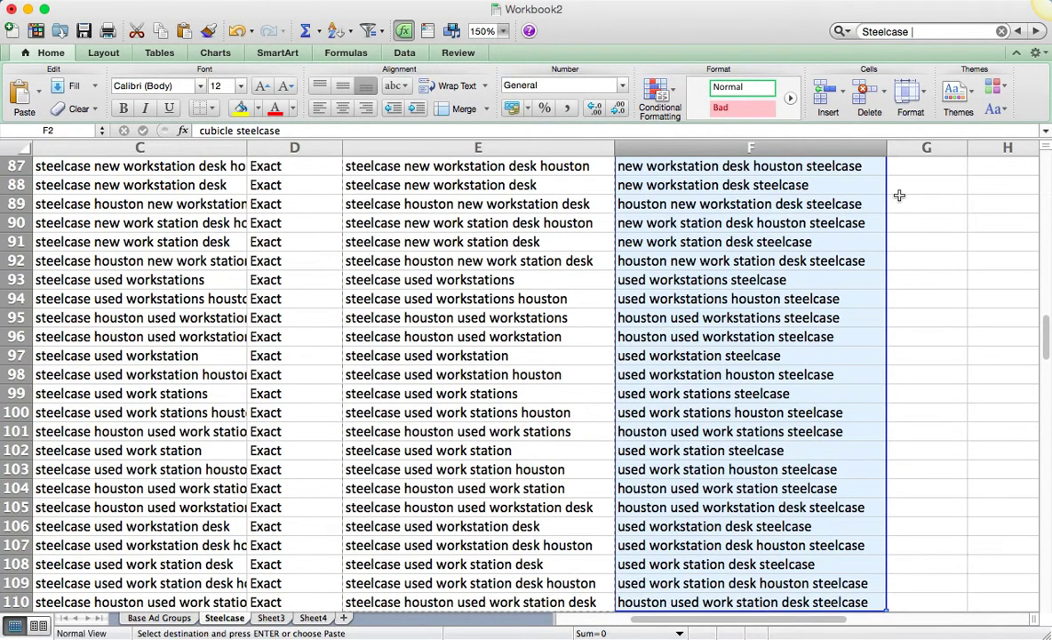
key(Left)
scroll(900, 194, left, 3)
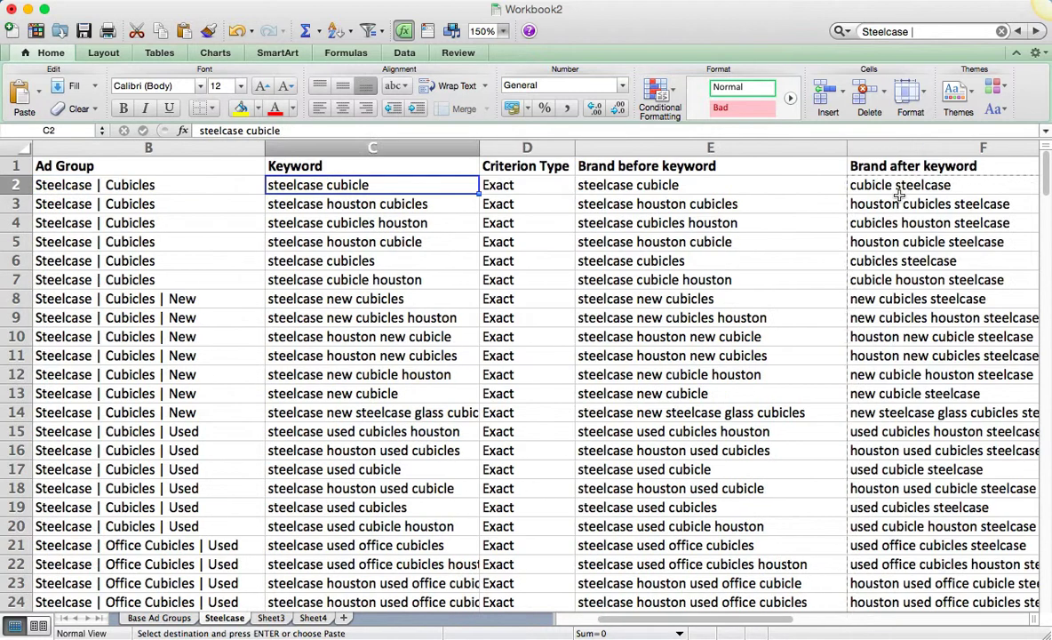
key(super+Down)
key(Down)
key(Left)
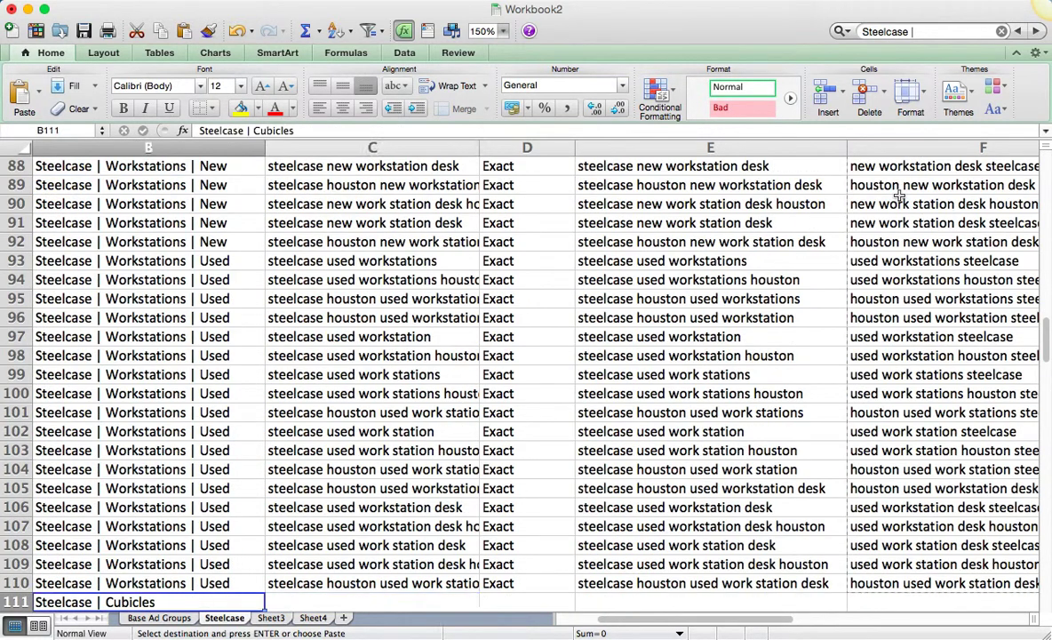
scroll(900, 194, left, 2)
key(Right)
key(super+v)
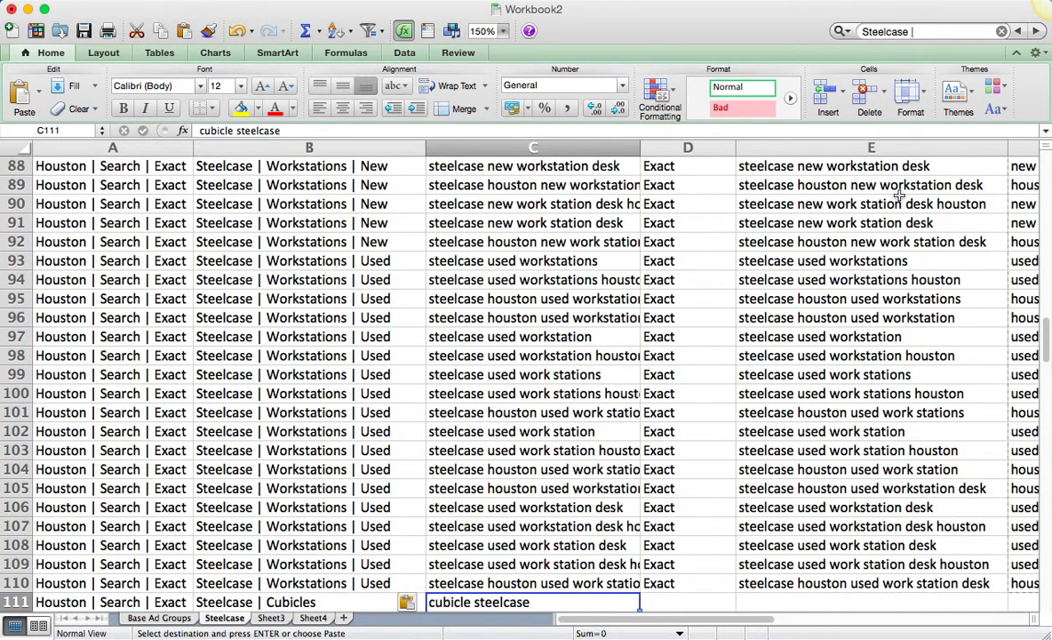
Step: Check that the pasted keywords end on the same row as the Campaign and Ad Group entries, around row 219
key(super+Down)
key(Left)
key(Down)
key(Down)
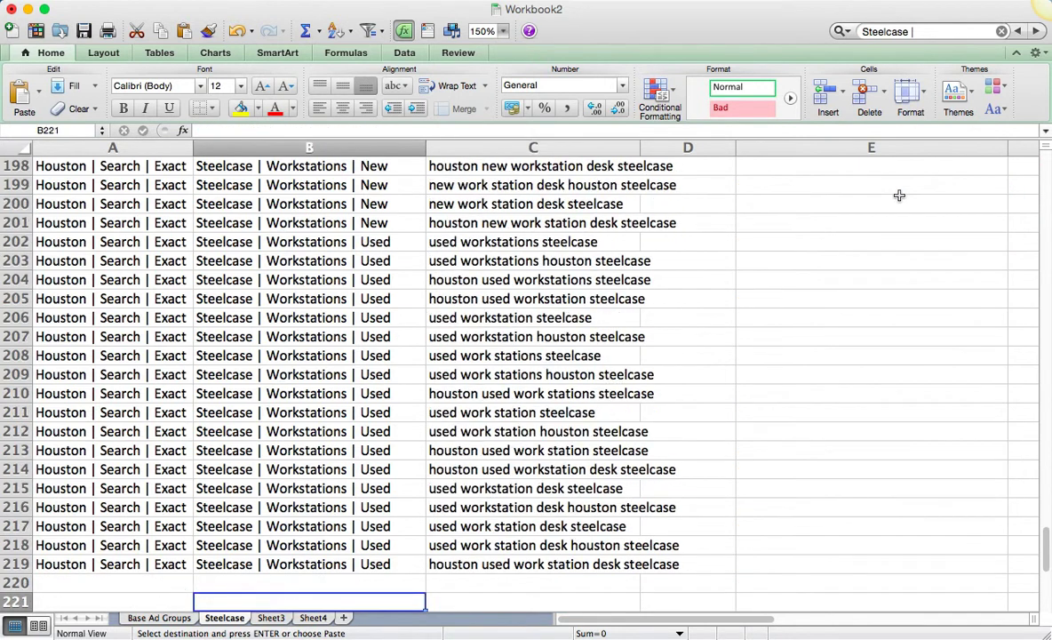
key(Up)
key(Up)
key(Right)
key(Left)
key(Left)
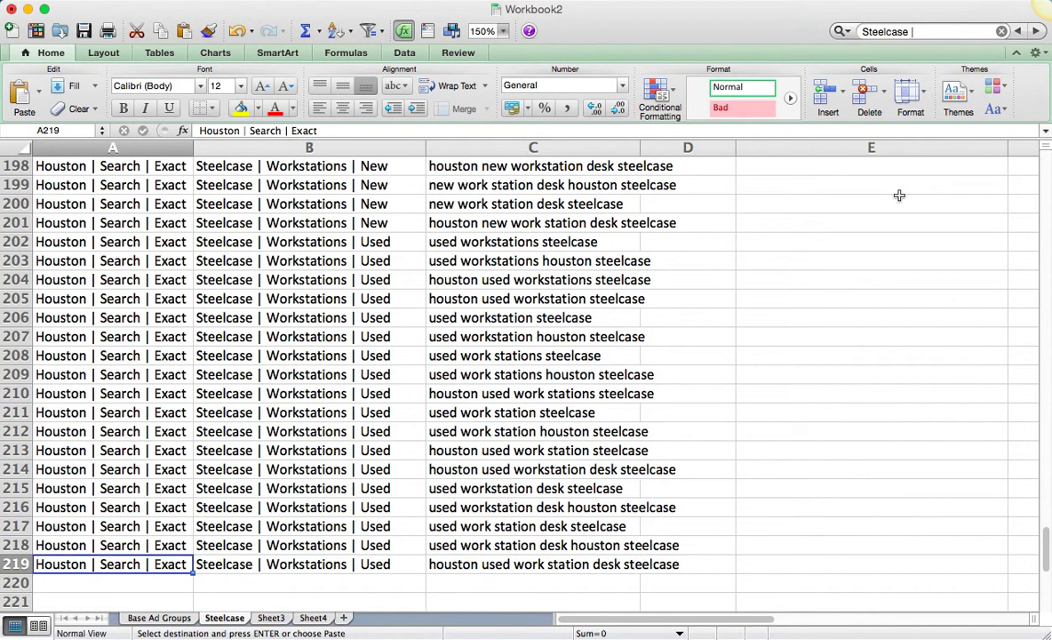
key(Right)
key(Right)
key(Left)
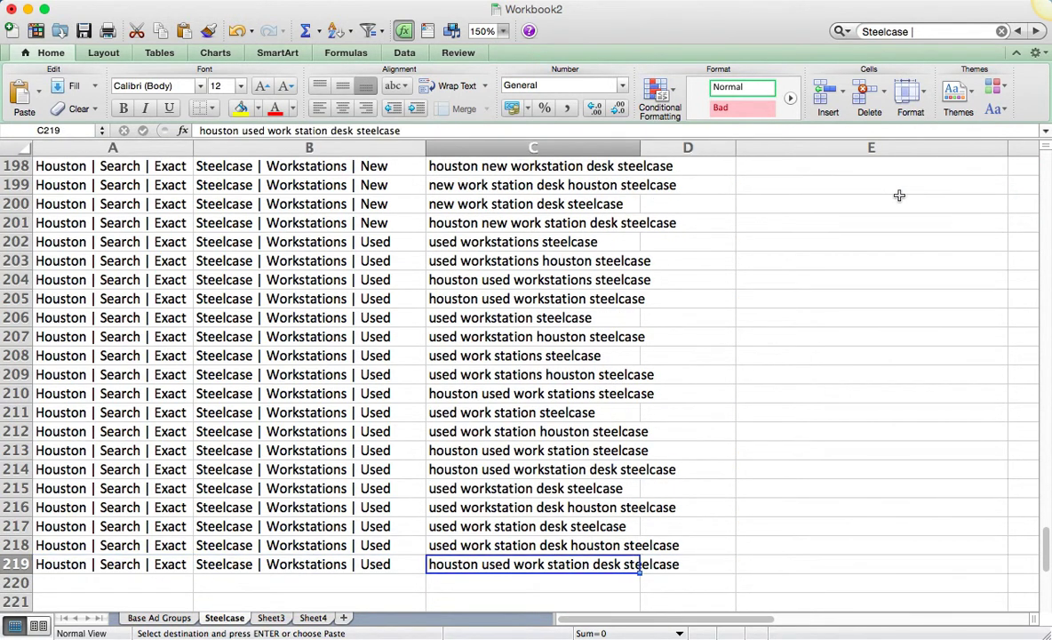
Step: Fill the Exact criterion type from D110 down column D alongside the added keyword rows
key(super+Up)
key(Right)
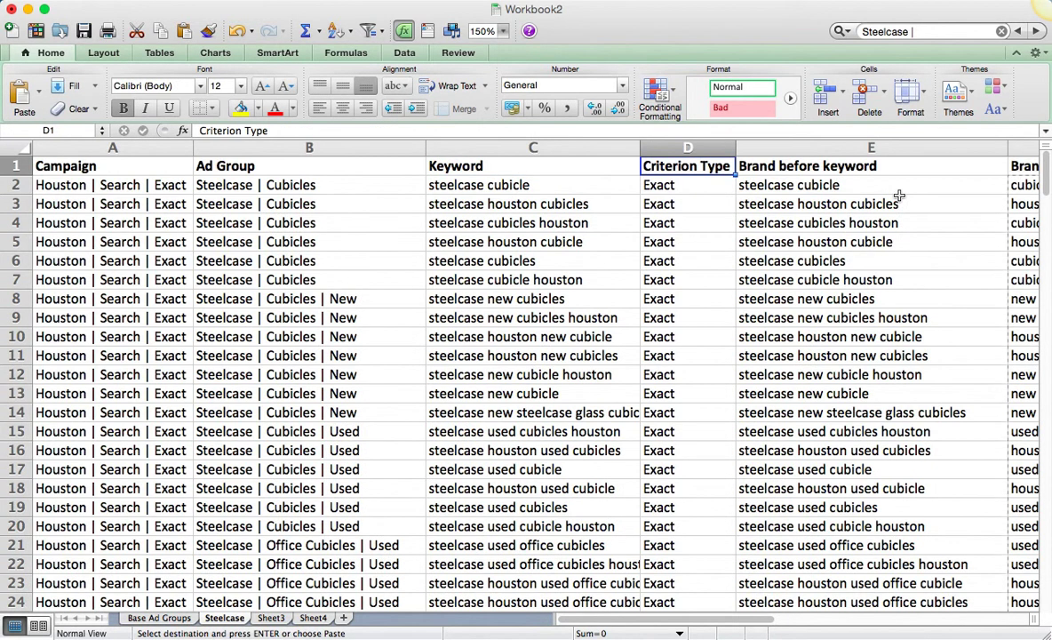
key(super+Down)
scroll(895, 199, down, 1)
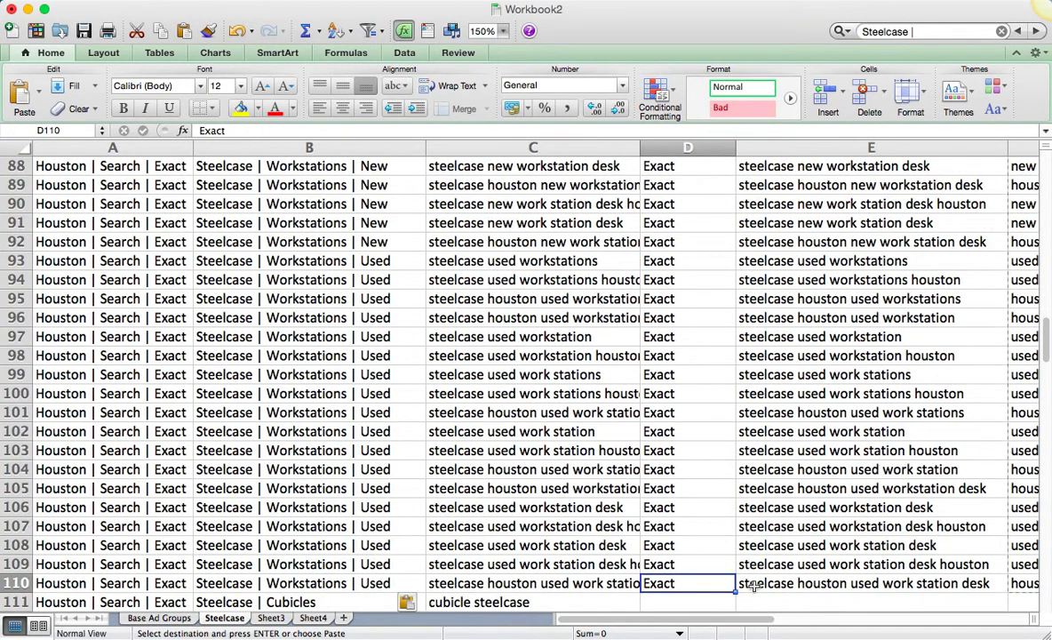
key(shift+Down)
key(Return)
key(Up)
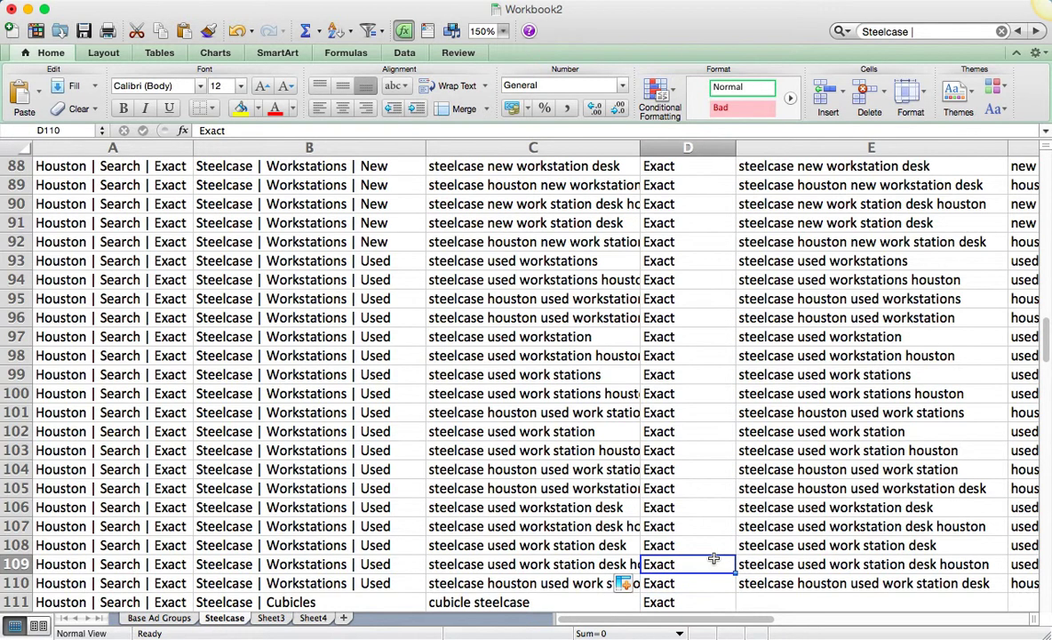
key(super+Down)
key(Down)
key(Up)
key(super+Up)
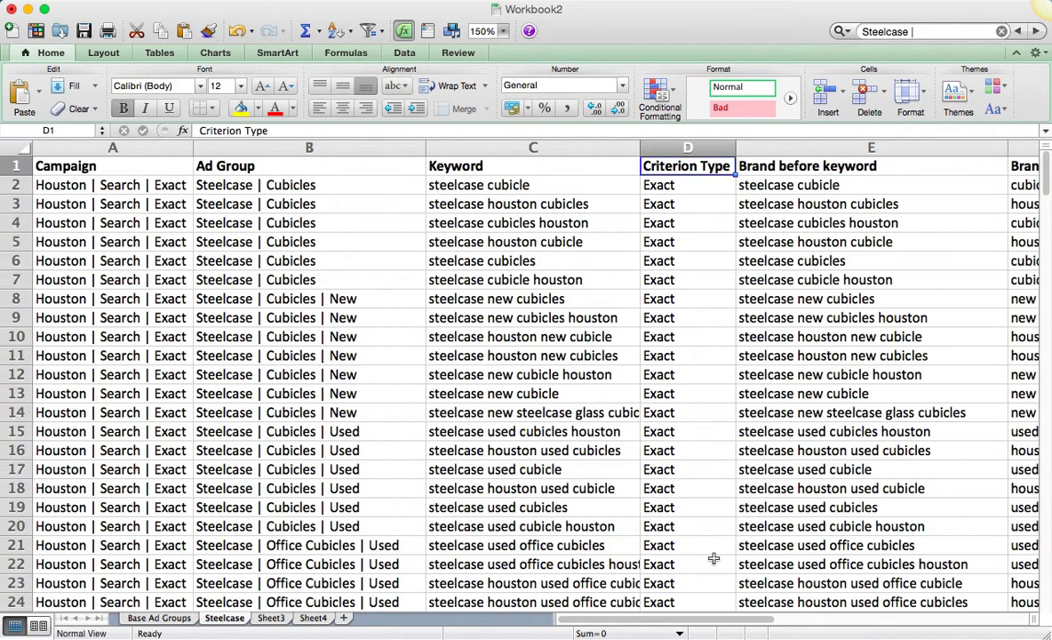
Step: Delete the Brand before keyword and Brand after keyword columns, E and F, and return to cell A1
key(Right)
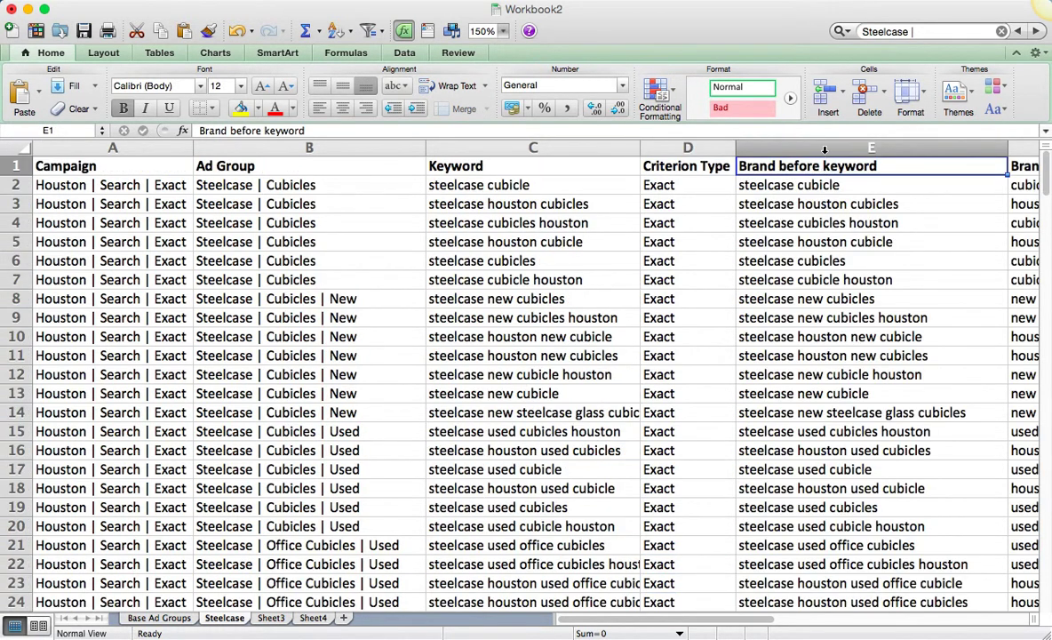
click(825, 153)
key(shift+Right)
right_click(825, 156)
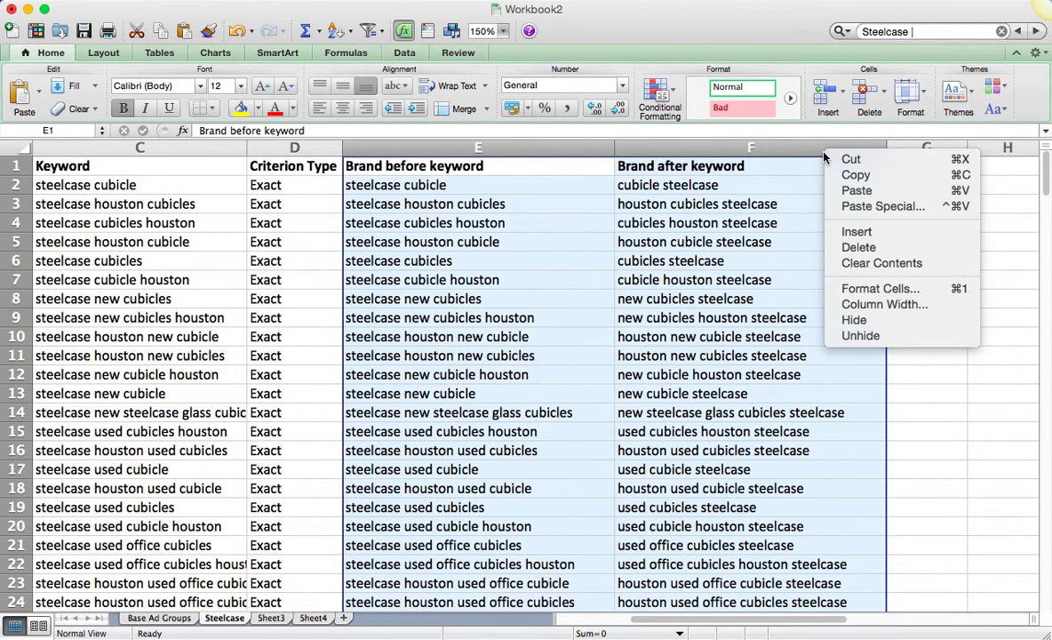
click(855, 247)
click(300, 199)
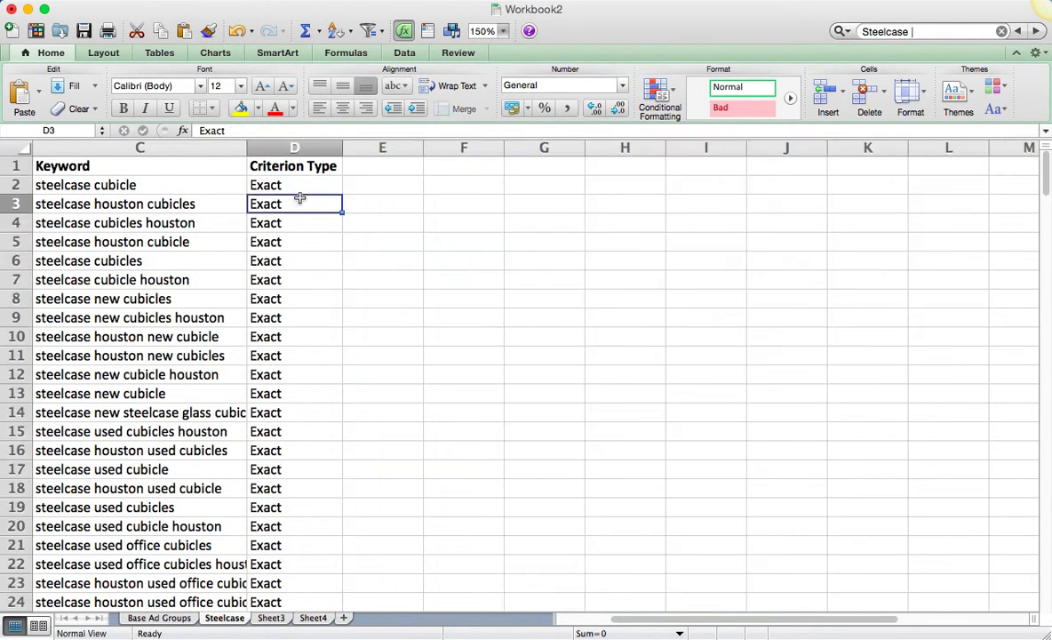
key(Home)
key(Up)
key(Up)
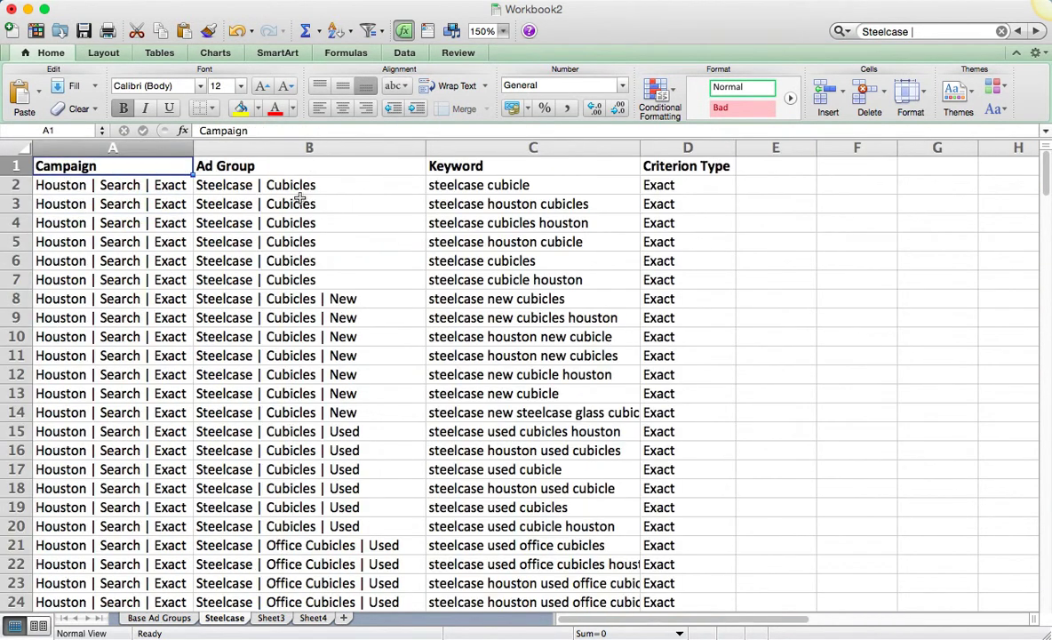
Step: Copy the whole Steelcase keyword table from A1 through D219 and switch to AdWords Editor
key(ctrl+shift+Right)
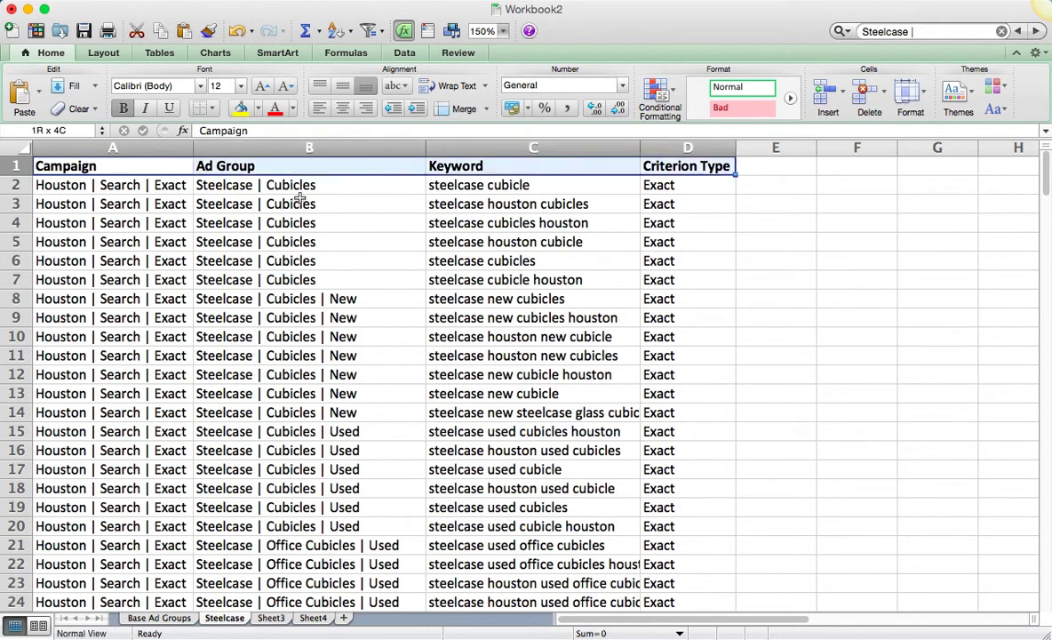
key(ctrl+shift+Down)
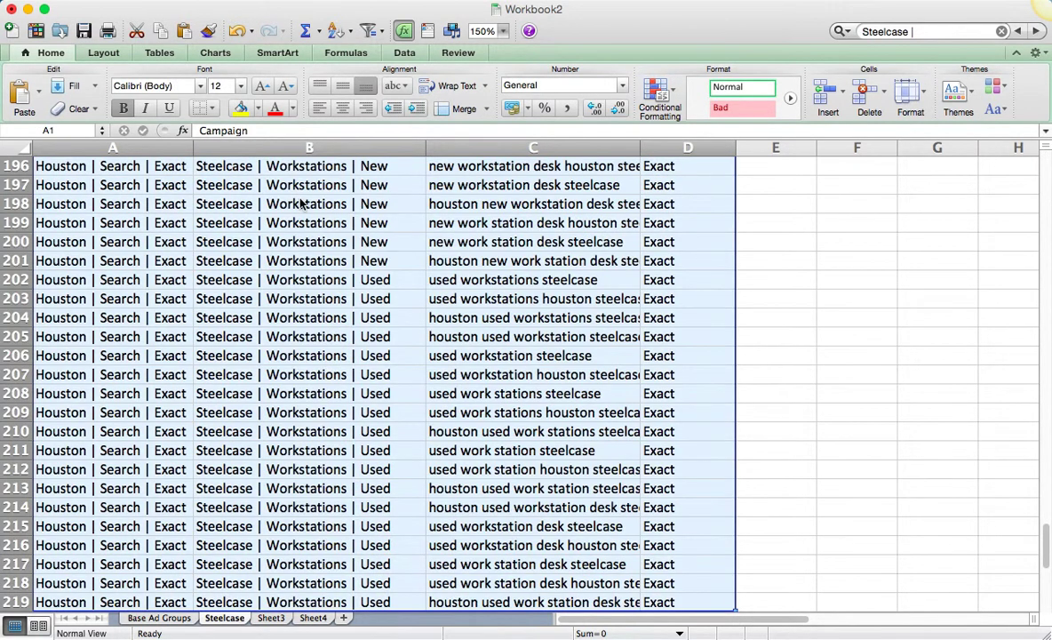
key(super+c)
key(super+Tab)
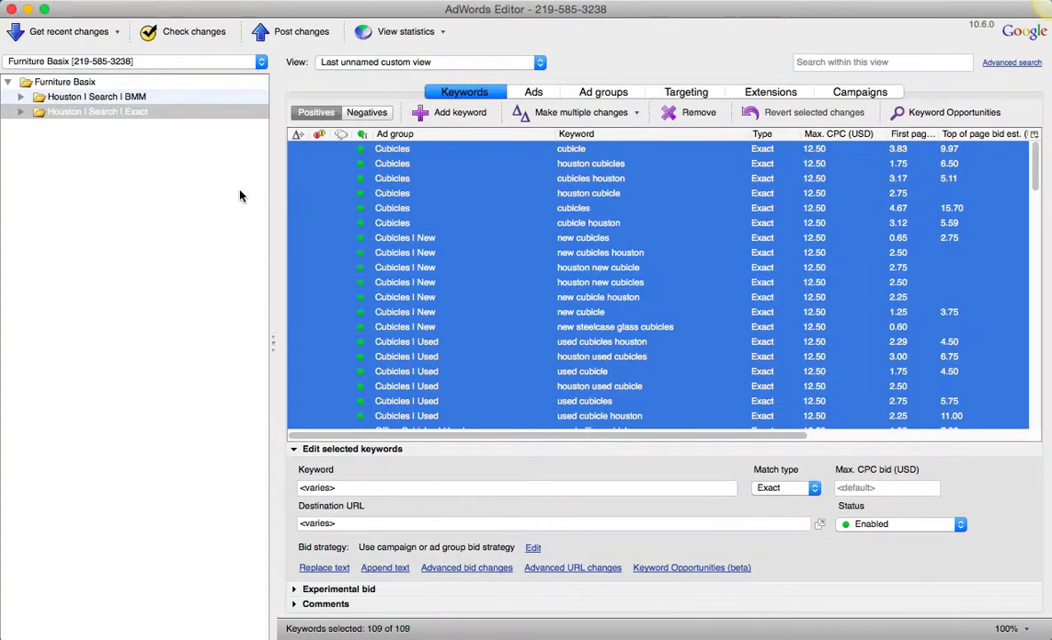
Step: Start a bulk keyword add/update for Houston | Search | Exact and specify that the data includes campaign and ad group names
click(220, 196)
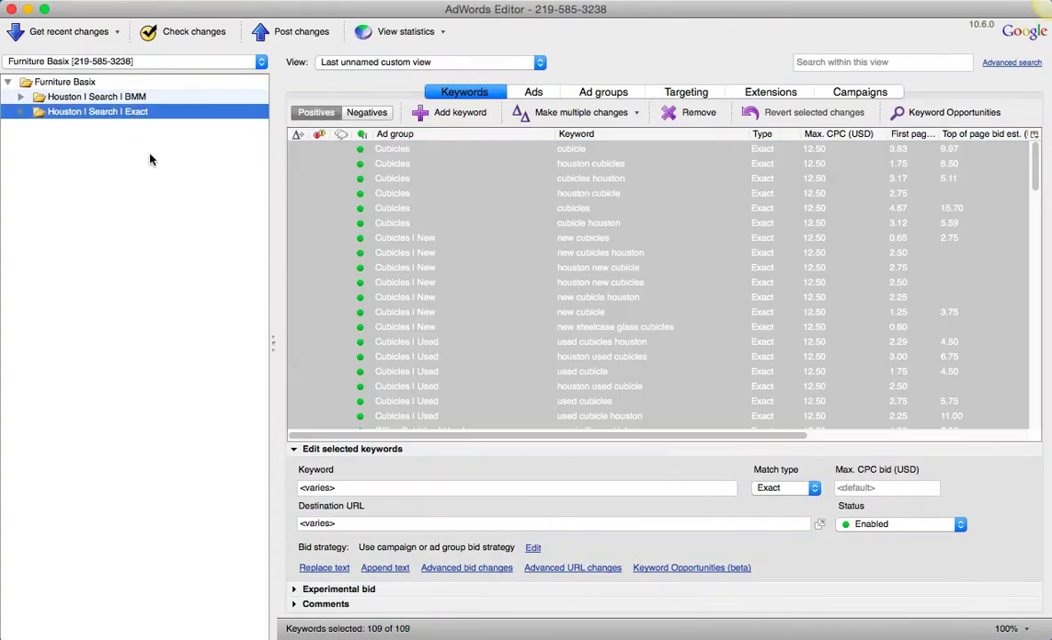
click(434, 89)
click(503, 111)
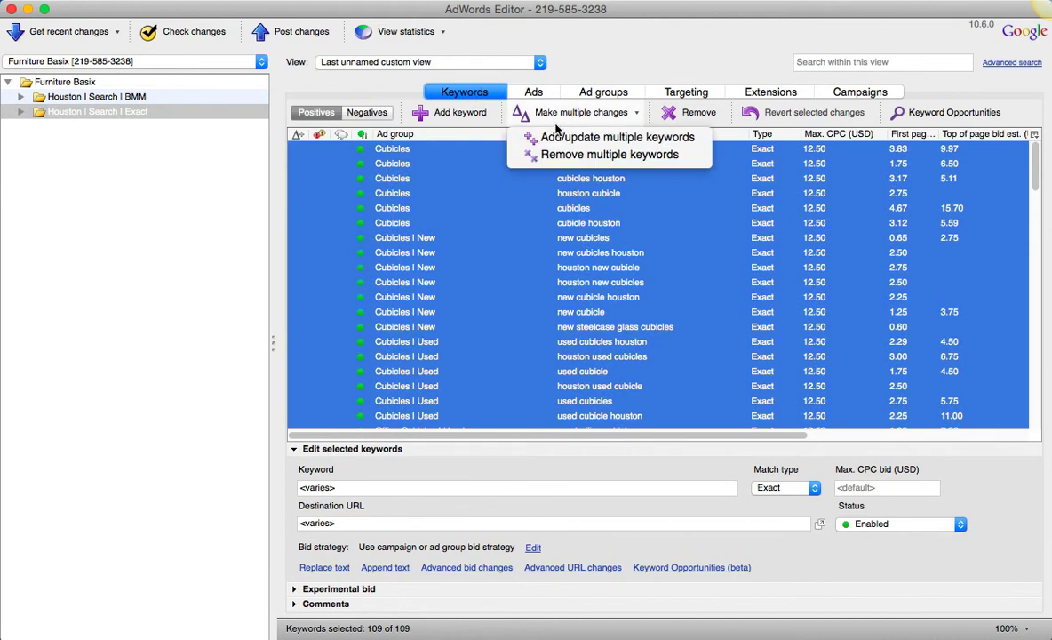
click(553, 138)
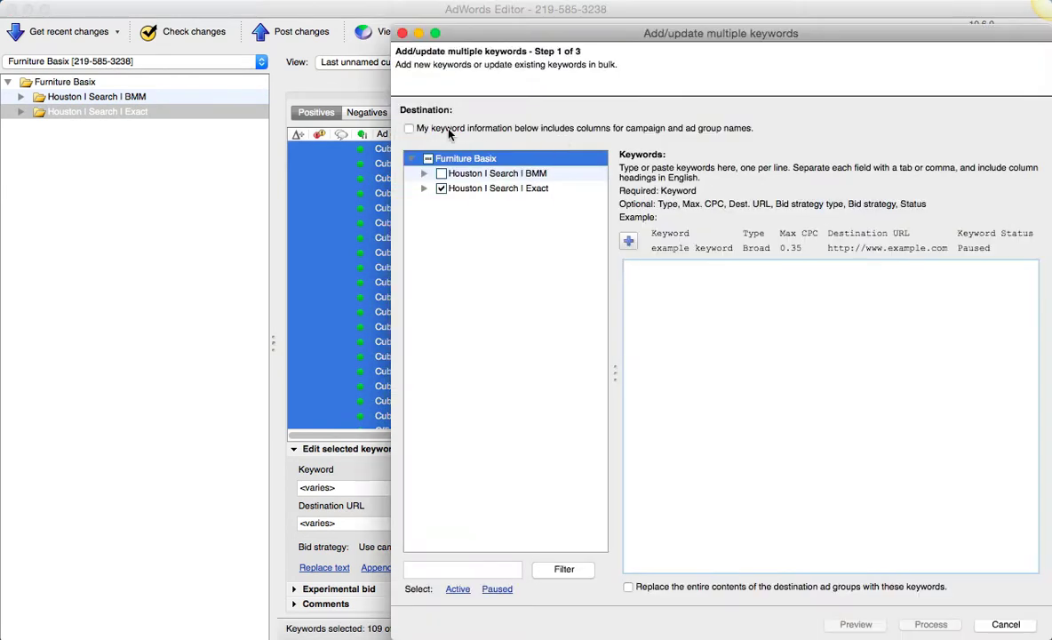
click(409, 129)
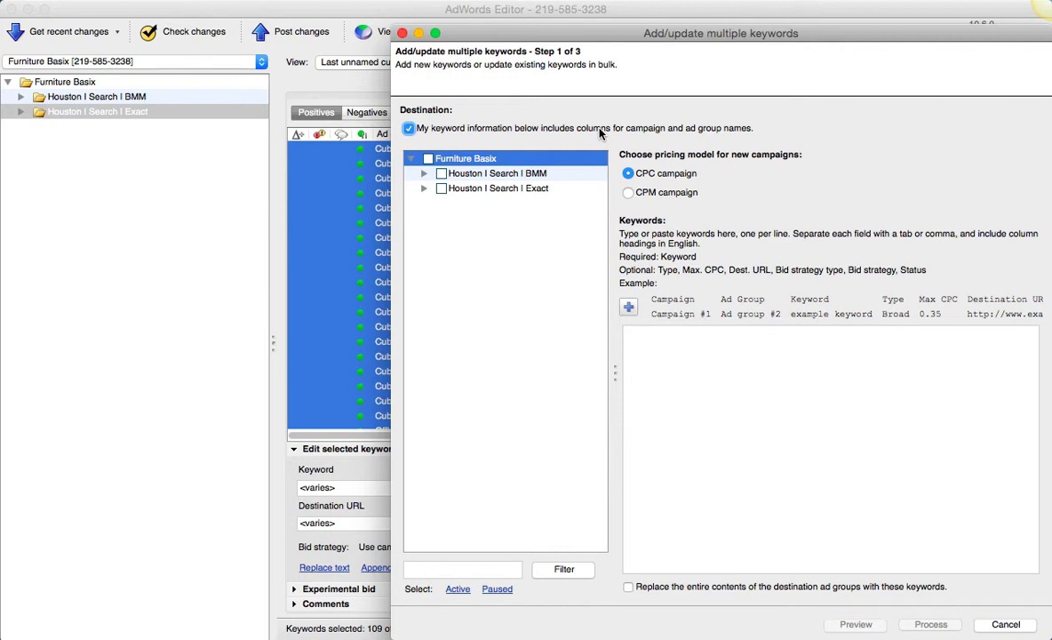
Step: Paste the copied Steelcase table as the keyword data, process it and finish to the review of proposed changes
click(764, 399)
key(cmd+v)
scroll(750, 384, up, 15)
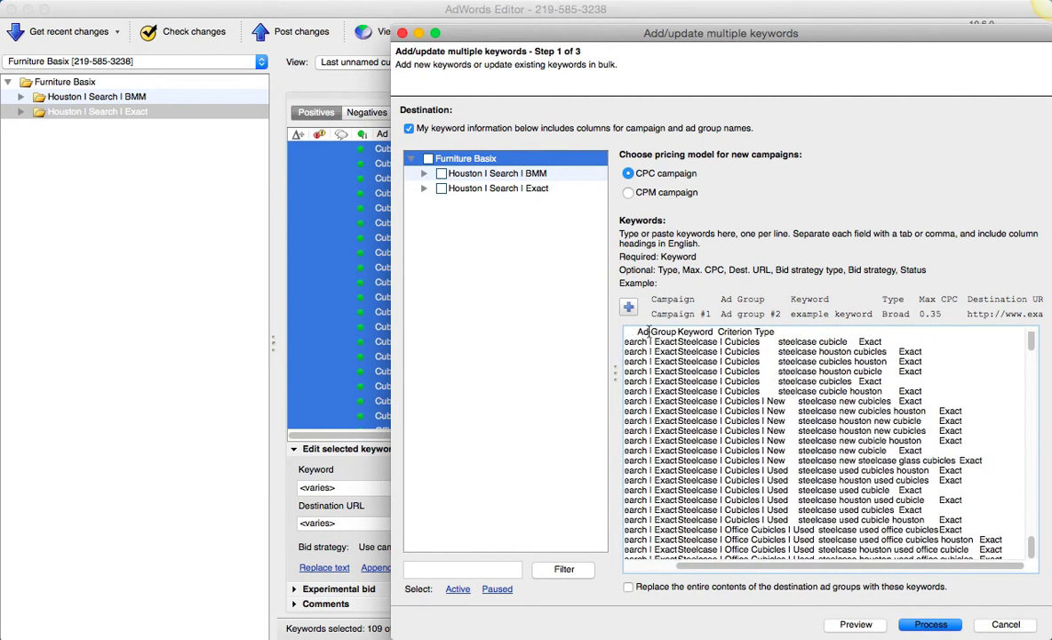
click(929, 625)
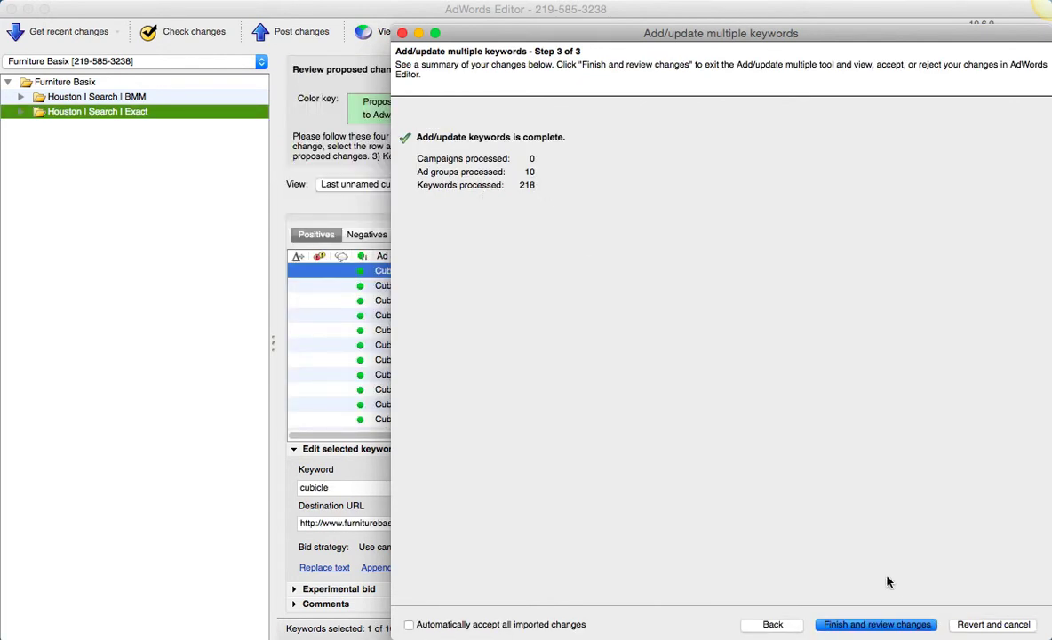
click(894, 626)
Step: Expand the Houston | Search | Exact campaign and show all proposed keywords in its Steelcase | Cubicles ad group
click(23, 114)
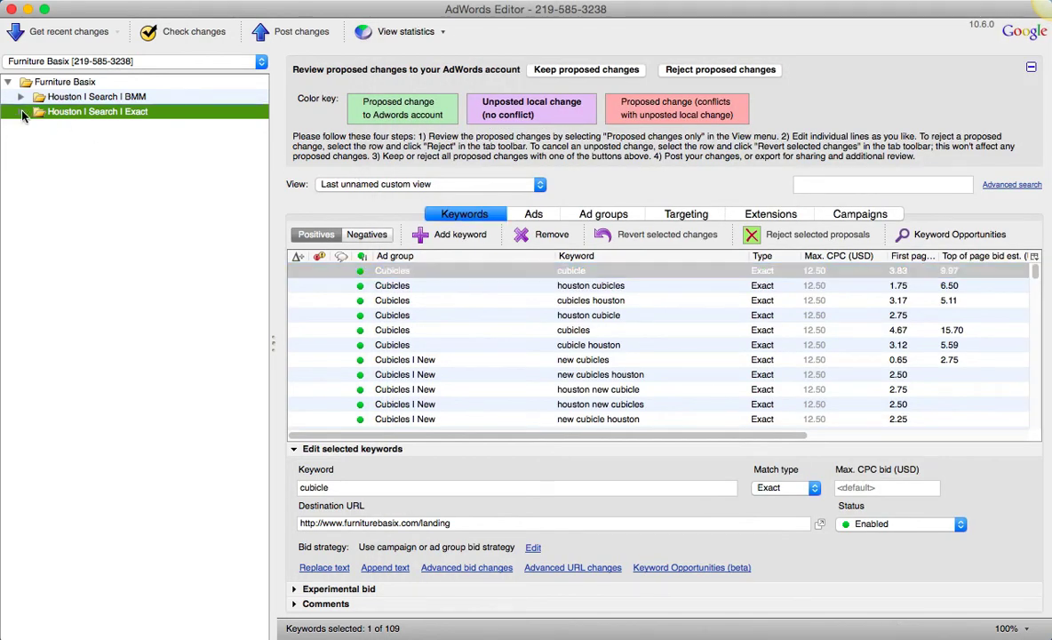
scroll(169, 302, down, 15)
scroll(169, 307, down, 15)
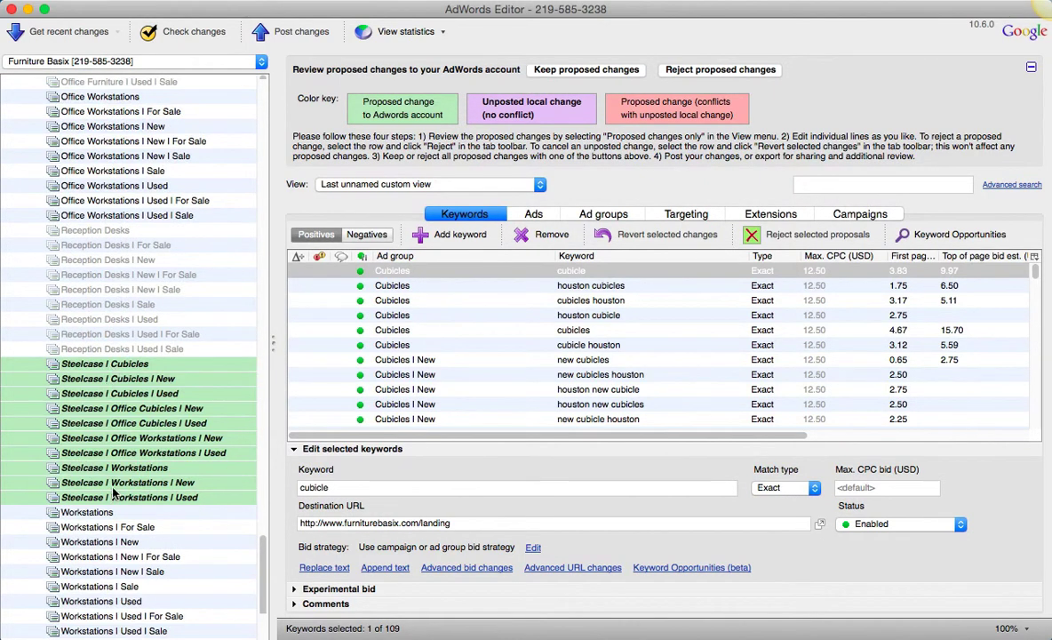
click(149, 369)
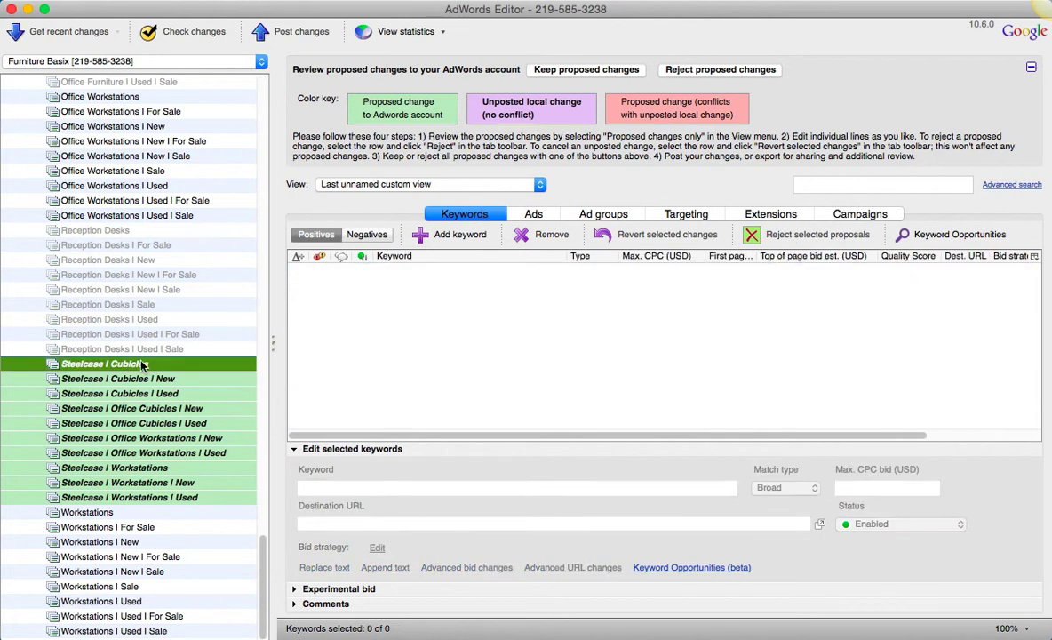
click(447, 190)
click(342, 205)
click(455, 303)
scroll(463, 345, down, 1)
scroll(463, 345, up, 1)
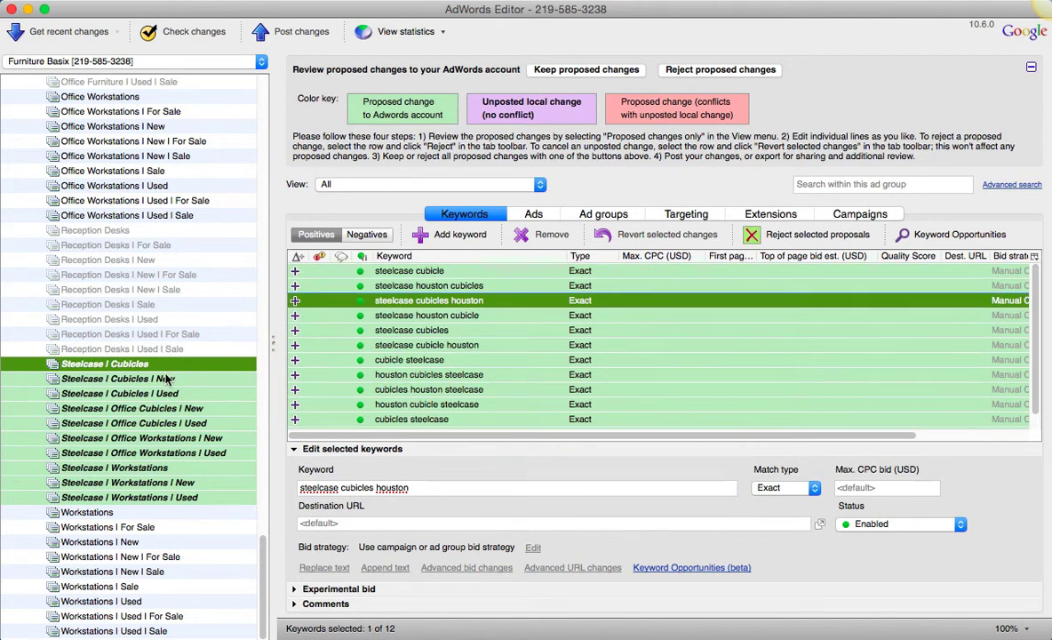
Step: Go through the proposed Steelcase entries and keep the proposed changes
key(Down)
key(Down)
key(Down)
key(Down)
key(Down)
key(Down)
key(Down)
key(Up)
key(Up)
key(Up)
key(Up)
key(Up)
key(Up)
key(Up)
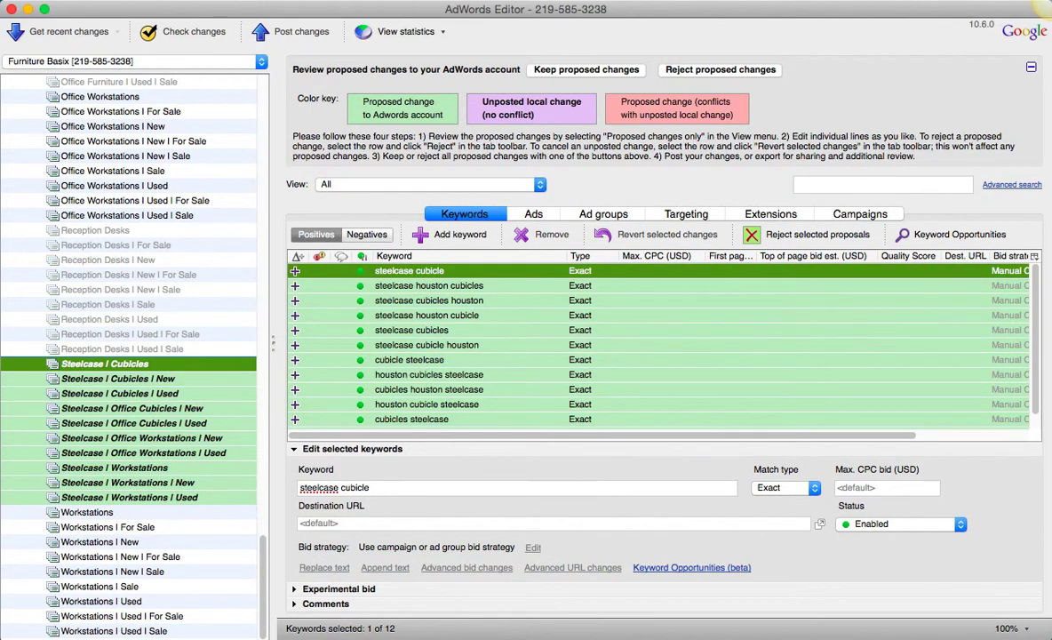
click(586, 70)
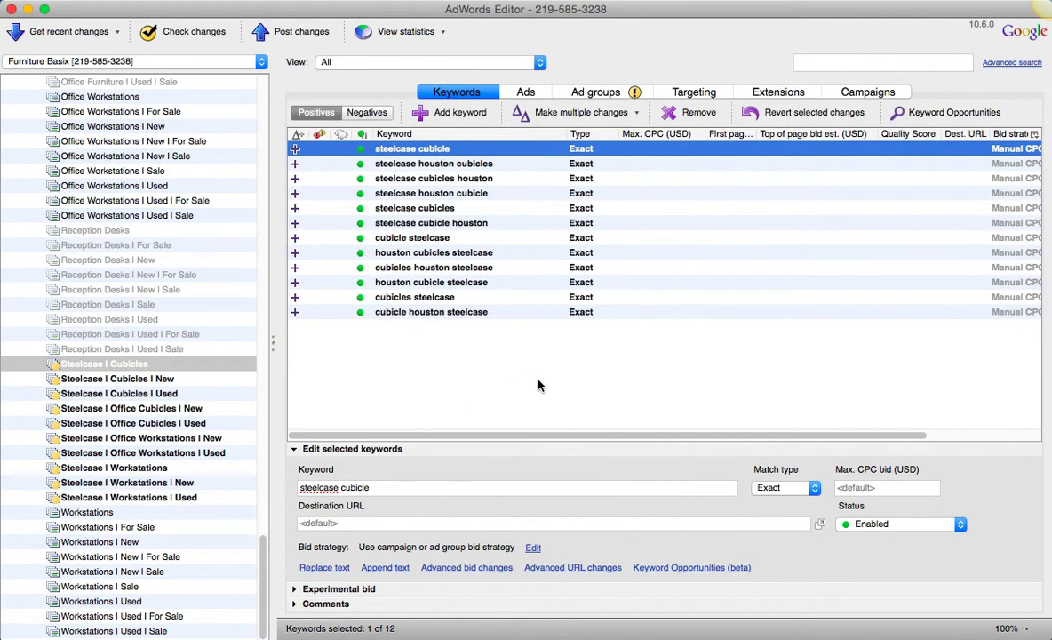
Step: Switch to the Excel workbook and rename Sheet3 to Knoll
key(super+Tab)
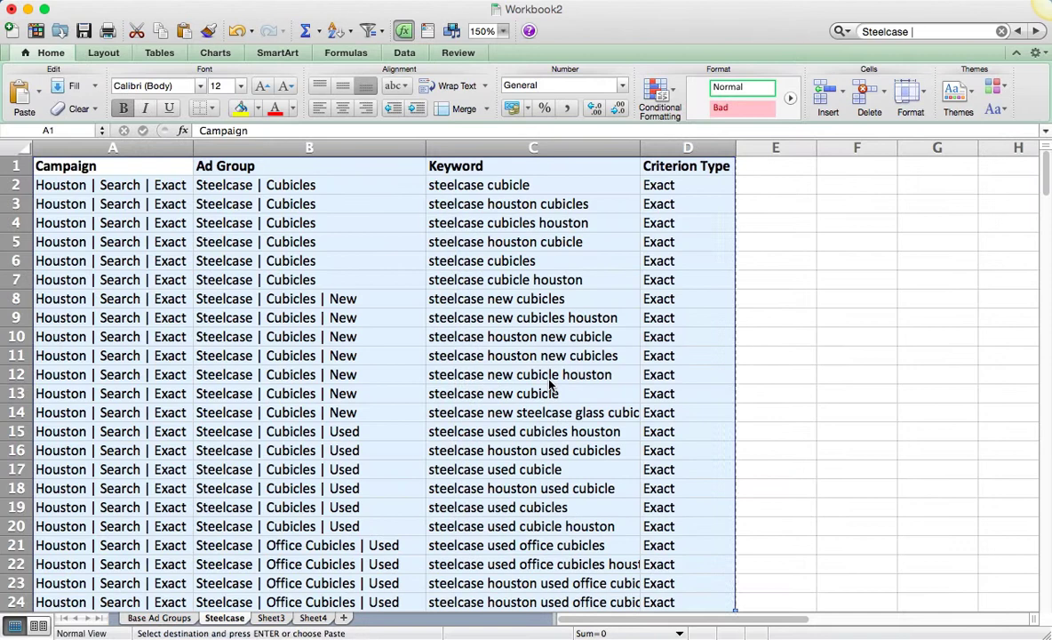
double_click(271, 618)
text(Kno)
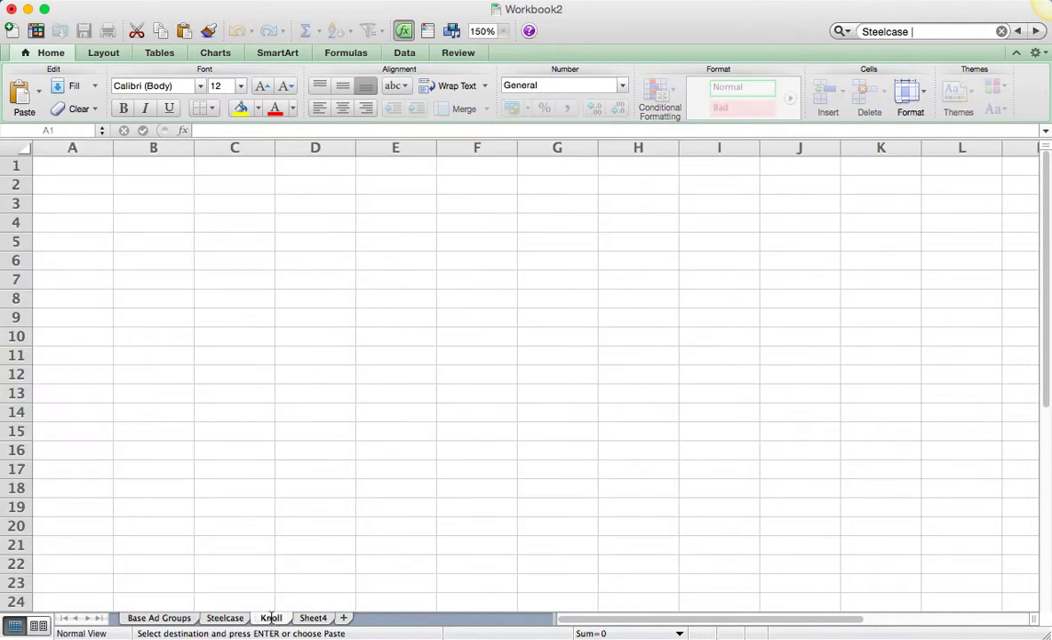
text(ll)
key(Return)
Step: Paste the Steelcase table at A1 of the Knoll sheet and fit the column widths to the contents
click(224, 618)
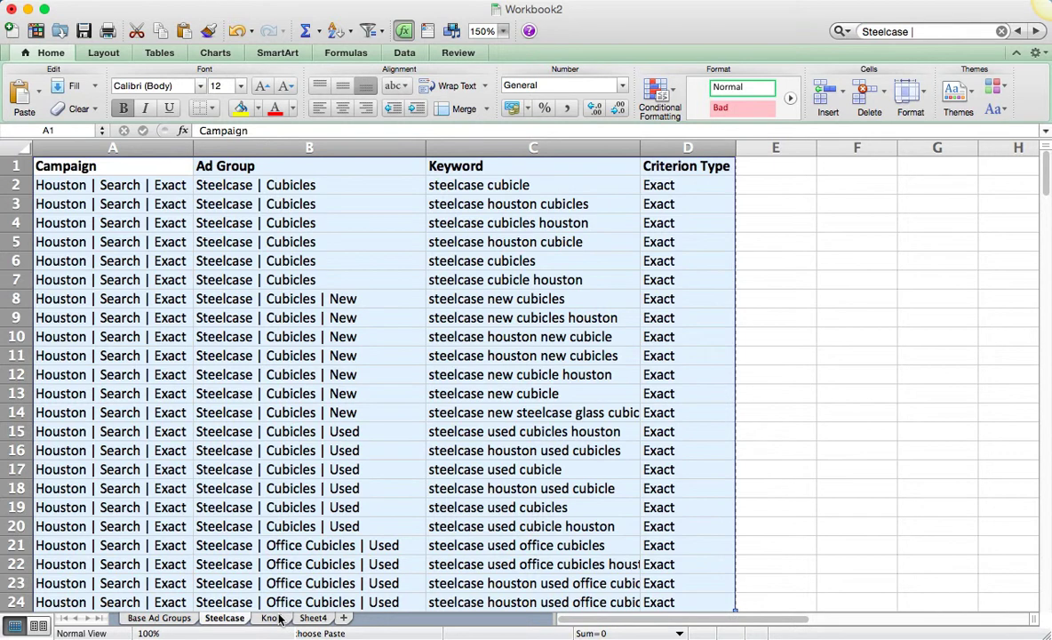
click(273, 617)
key(super+v)
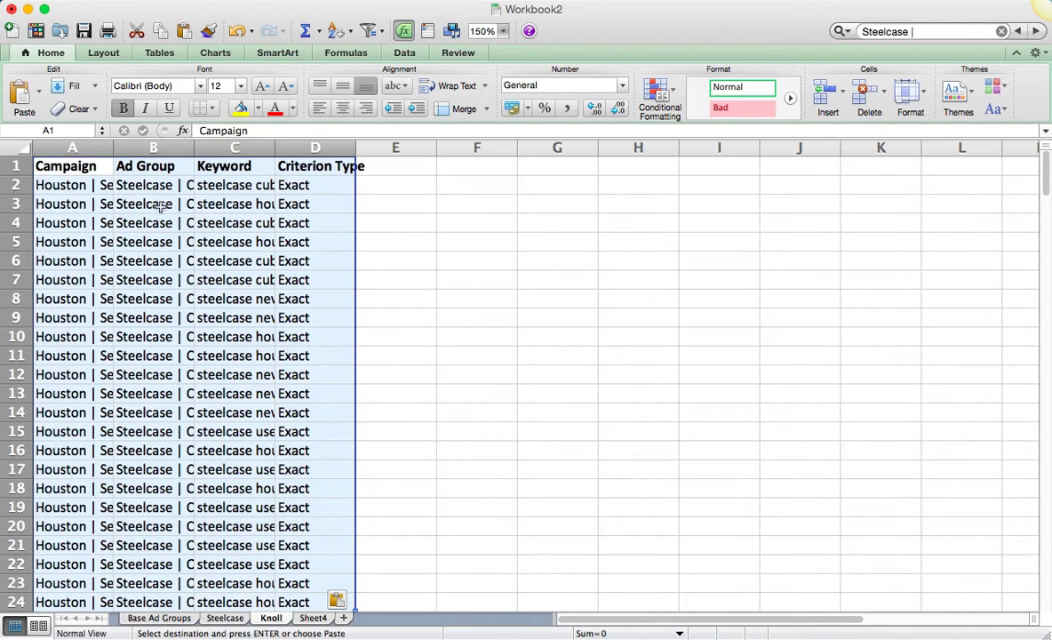
drag(348, 139, 371, 146)
shift+click(306, 146)
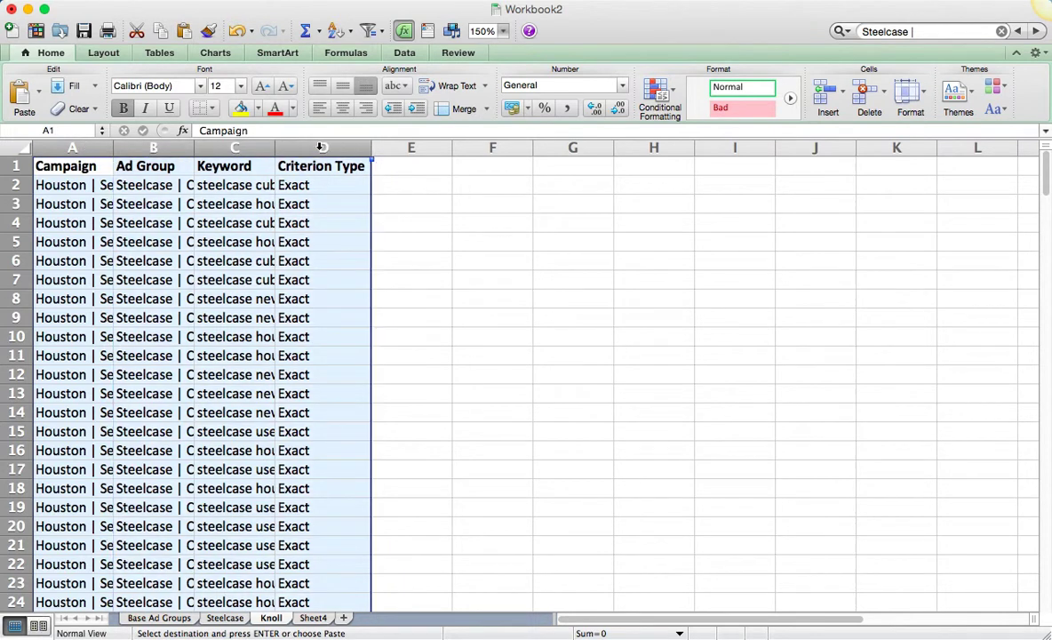
double_click(370, 148)
click(356, 206)
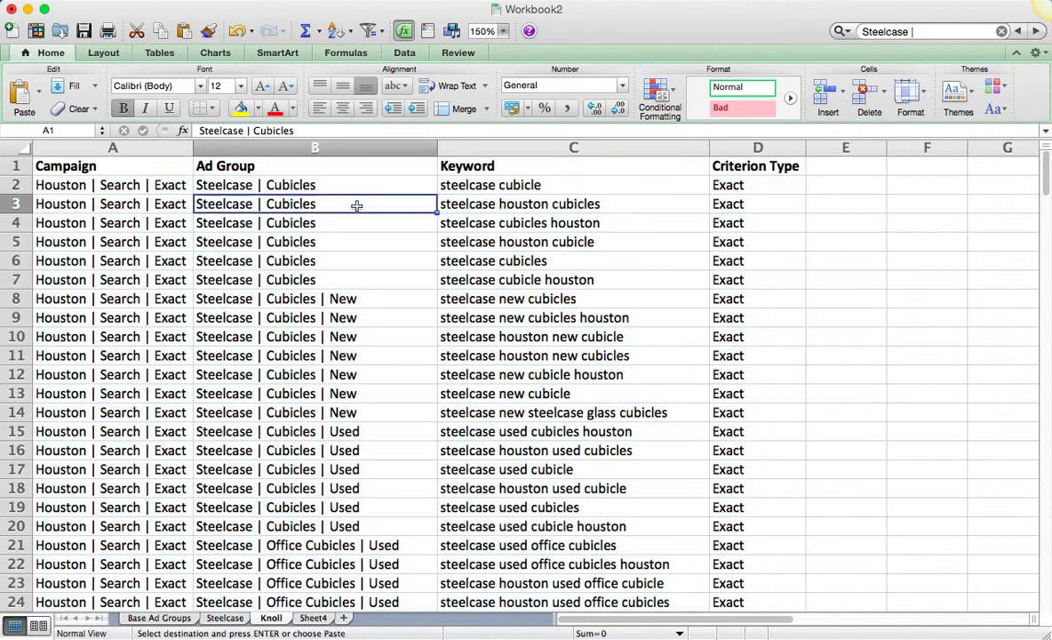
key(super+a)
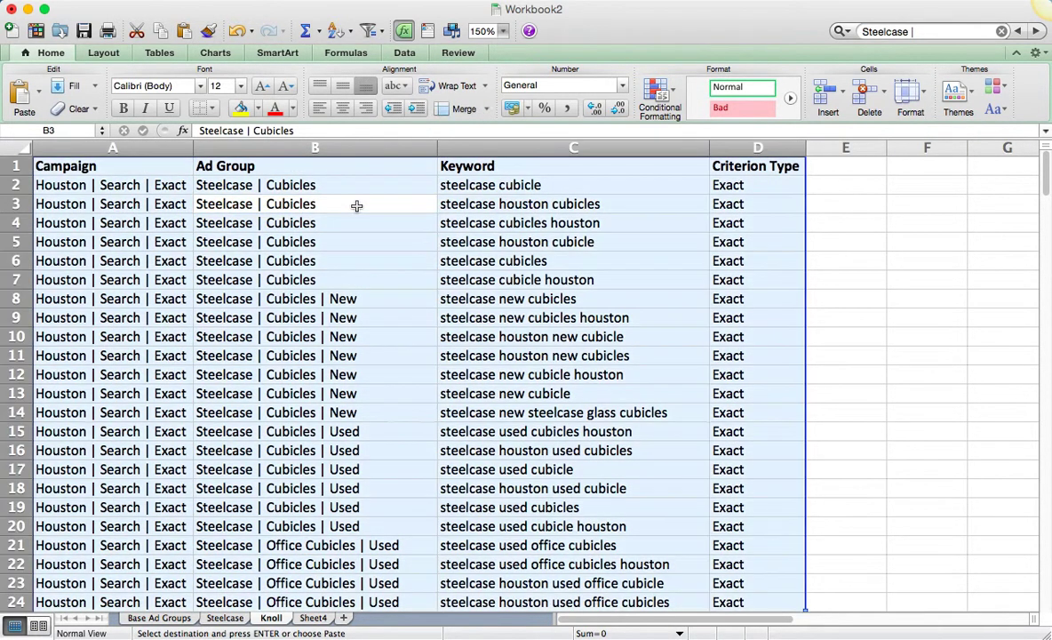
key(super+f)
text(Ste)
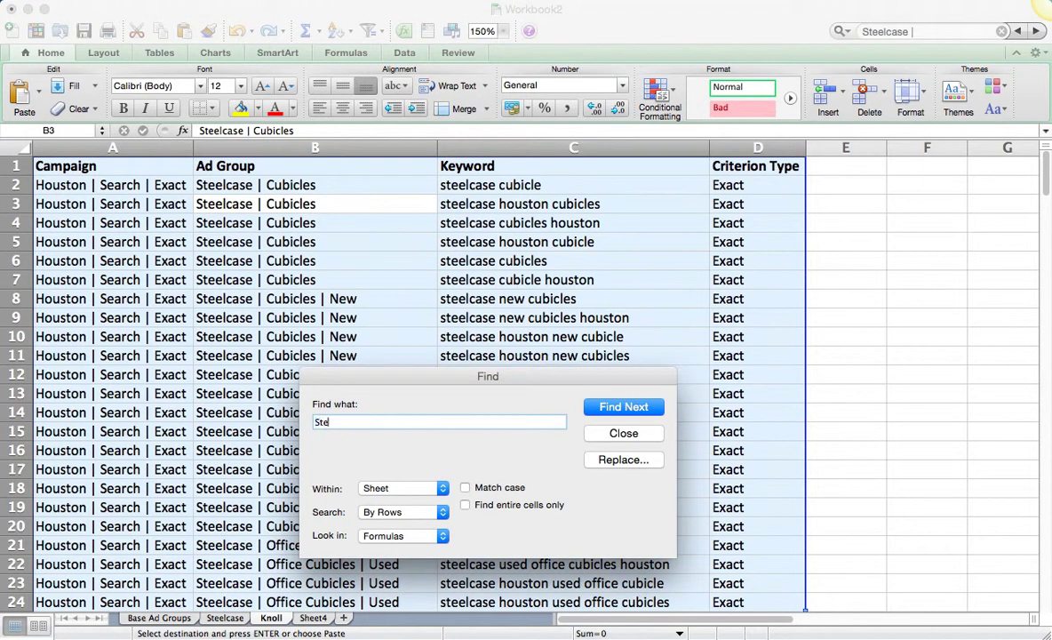
key(Escape)
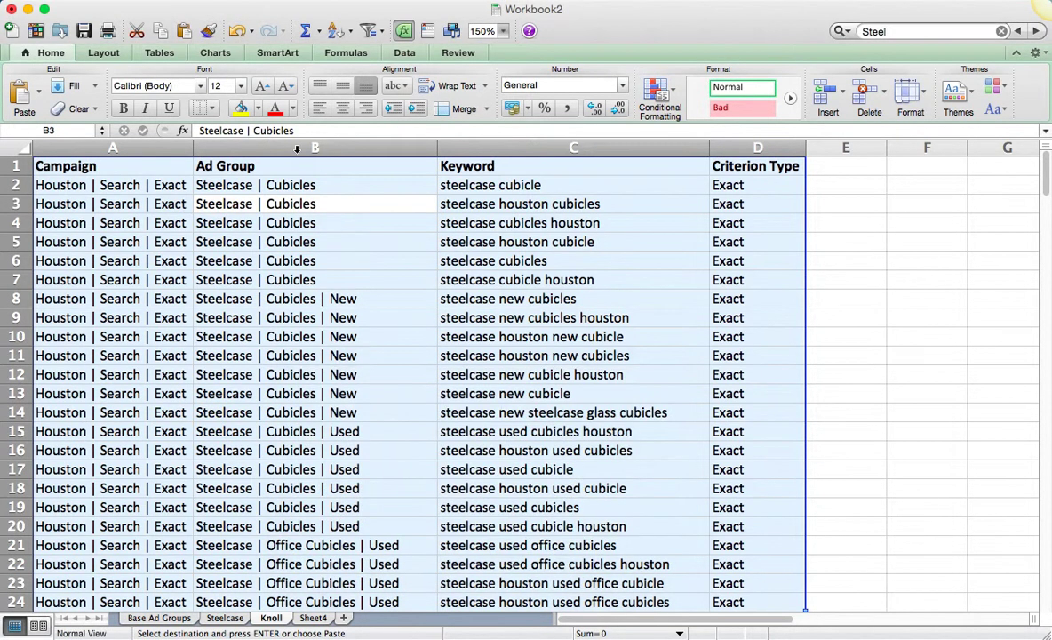
Step: Replace every "Steelcase" with "Knoll" in the Ad Group column of the Knoll sheet
click(297, 146)
key(super+f)
text(Steelcase)
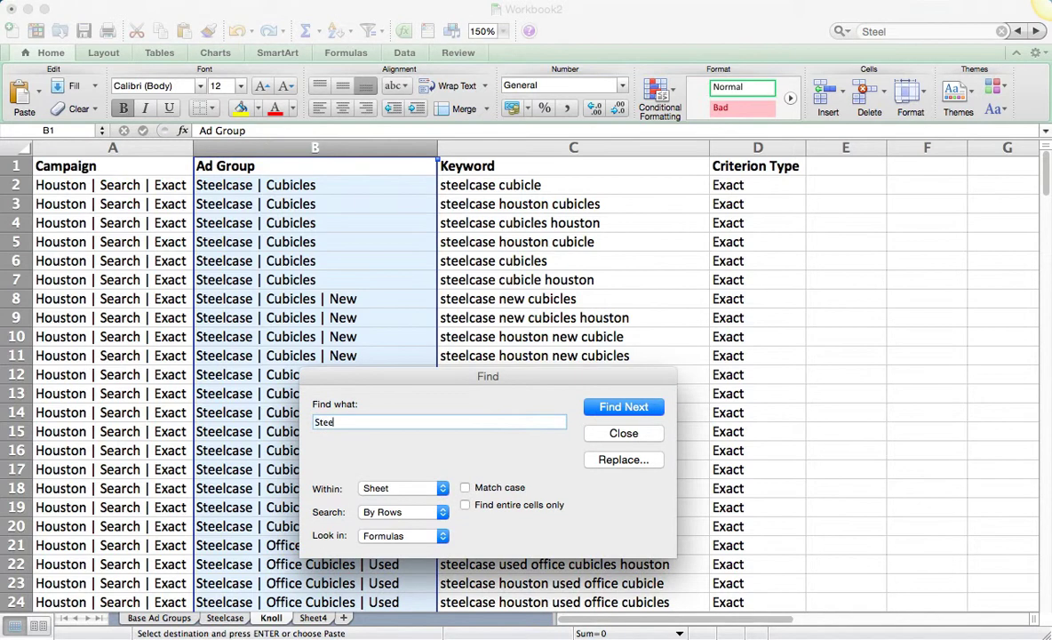
click(623, 460)
text(Knoll)
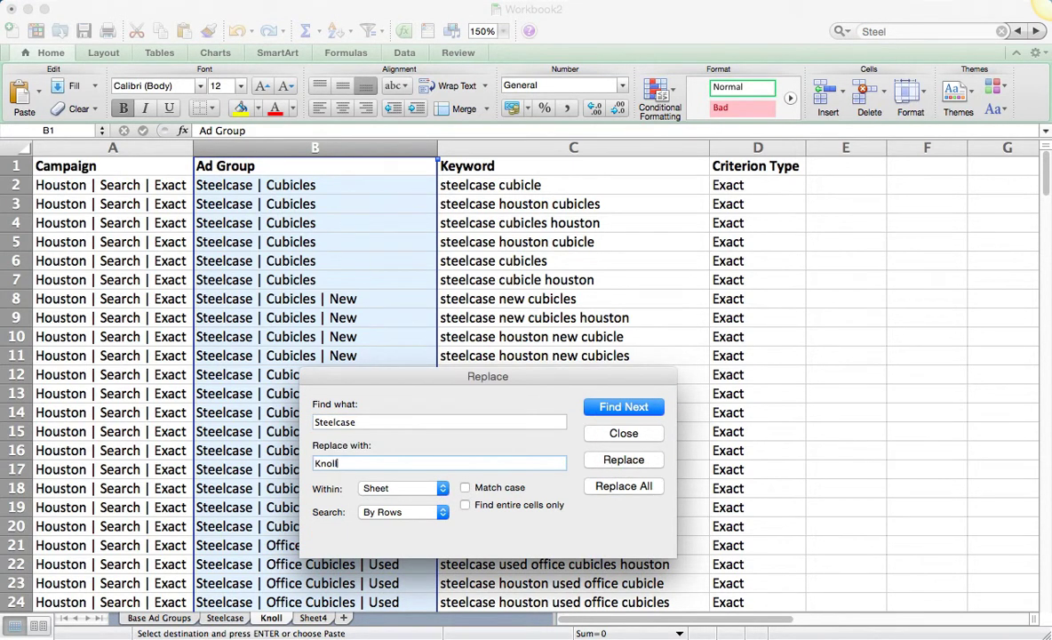
click(641, 486)
click(662, 354)
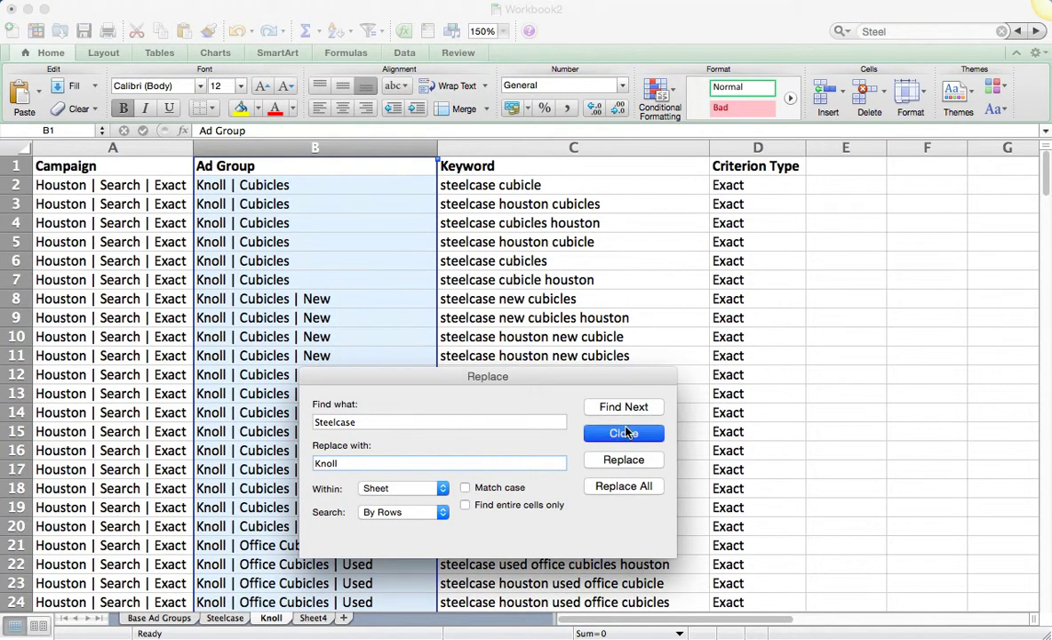
click(624, 433)
Step: Replace every "steelcase" with "knoll" in the Keyword column of the Knoll sheet
click(574, 148)
key(super+f)
text(steelcase)
click(623, 460)
text(kno)
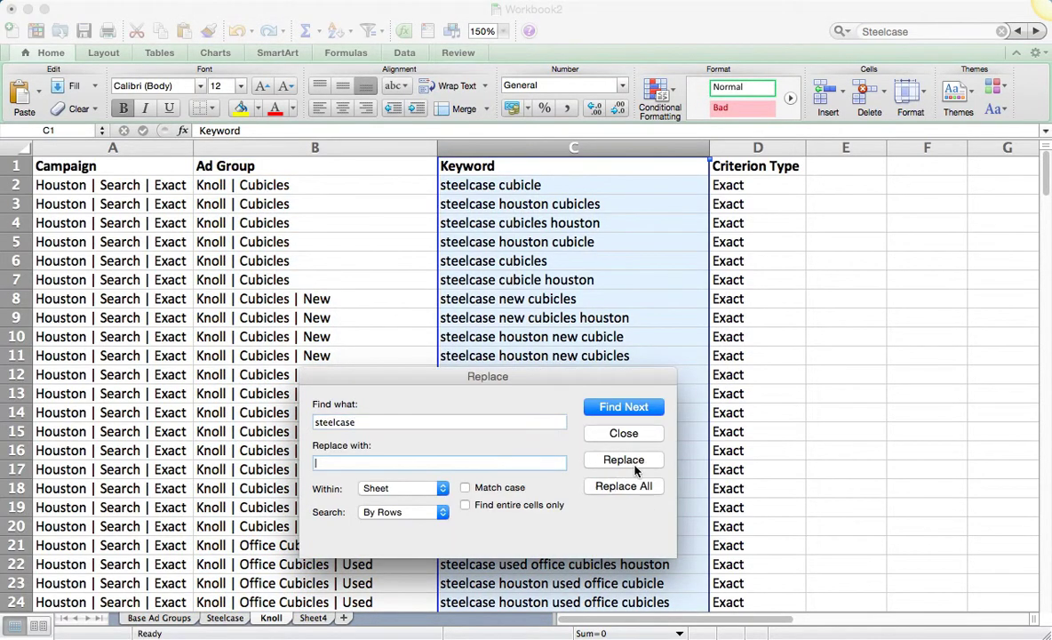
click(624, 486)
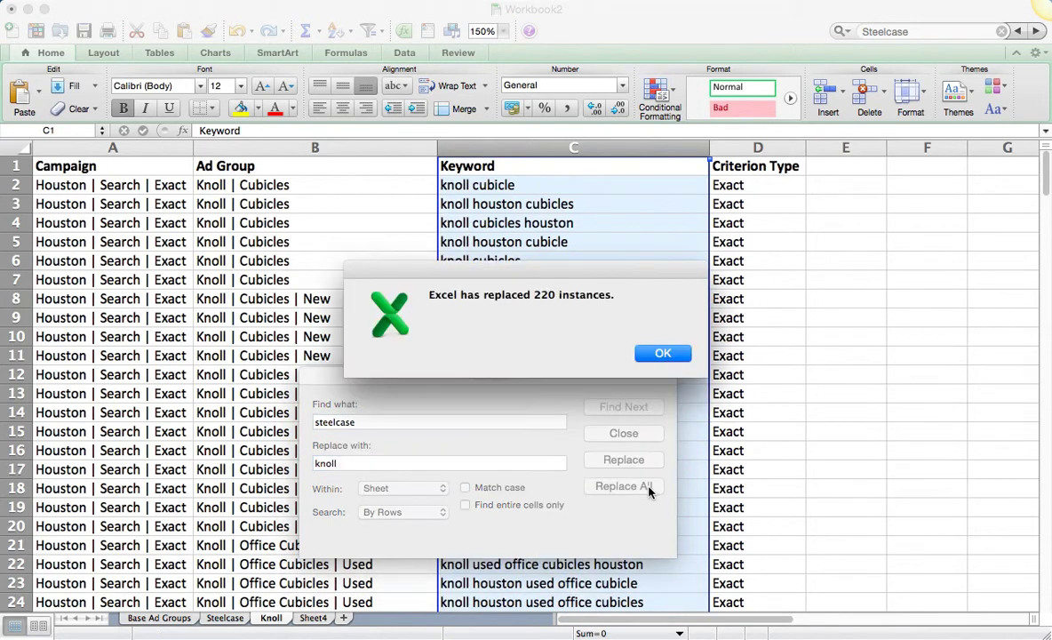
click(663, 354)
click(624, 432)
Step: Copy the complete Knoll table and switch back to AdWords Editor
click(595, 394)
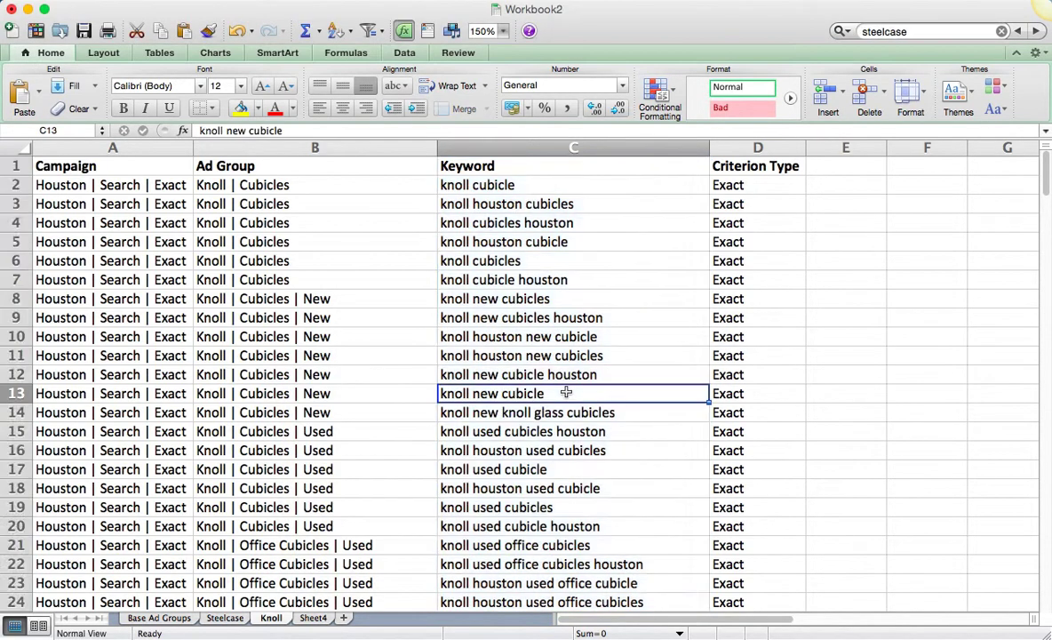
key(super+a)
key(super+Tab)
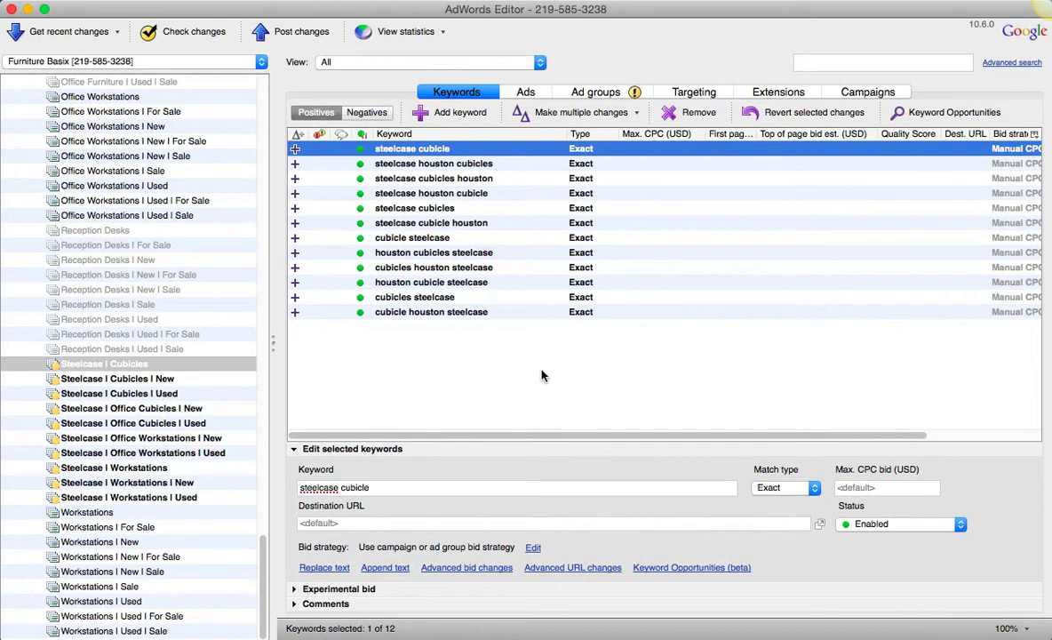
Step: Start another bulk keyword add/update with campaign and ad group columns included, and paste the Knoll table into it
click(563, 112)
click(617, 137)
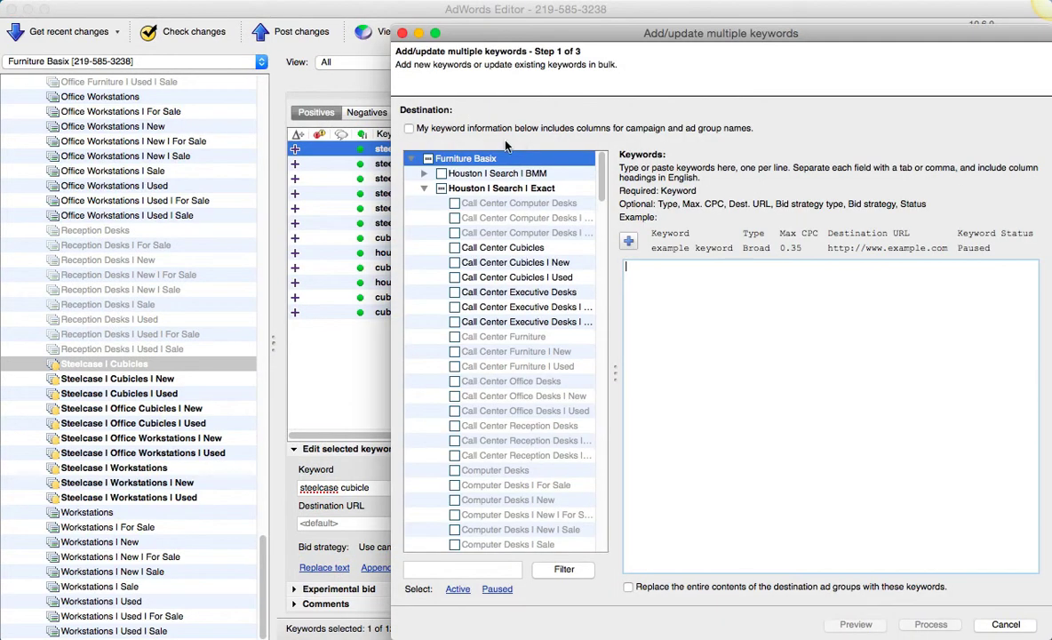
click(482, 128)
click(736, 372)
key(super+v)
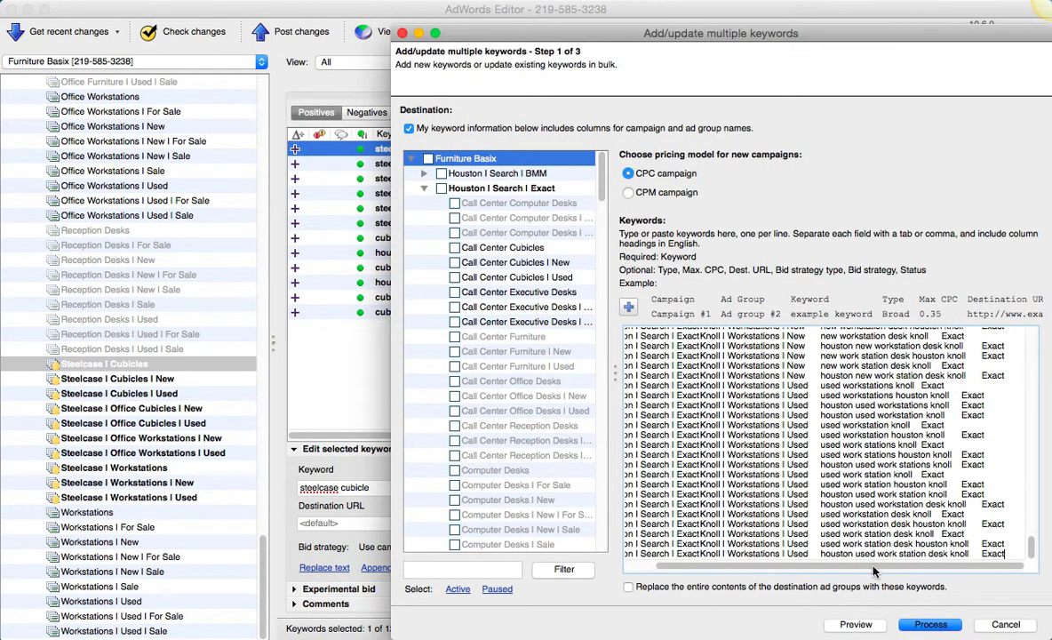
Step: Process the pasted Knoll keywords, finish to the change review and locate the proposed Knoll ad groups in the campaign tree
click(929, 623)
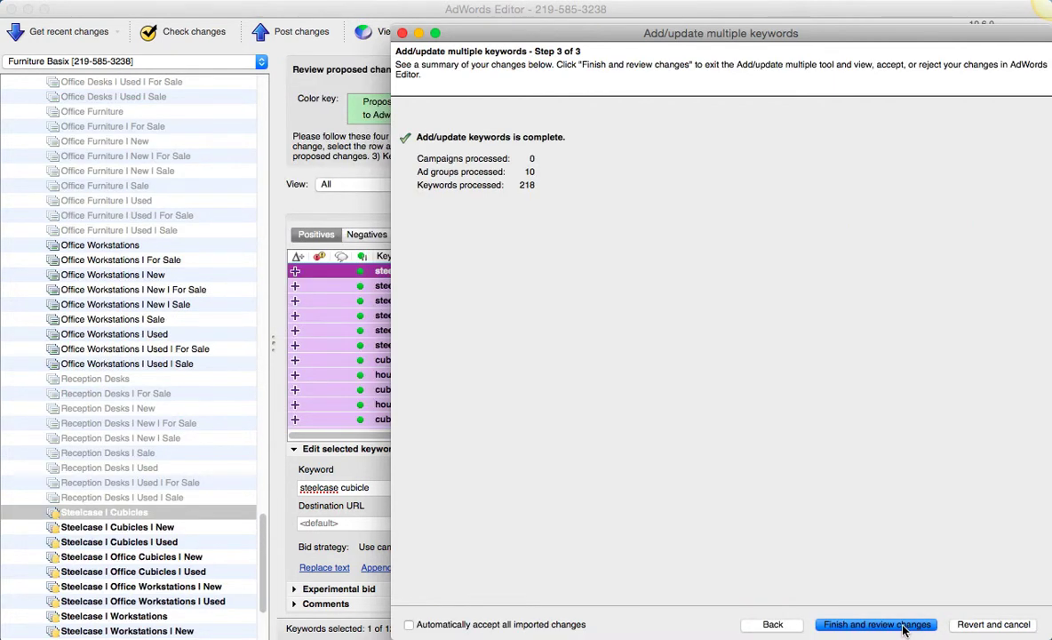
click(903, 625)
scroll(124, 440, up, 15)
scroll(119, 444, down, 10)
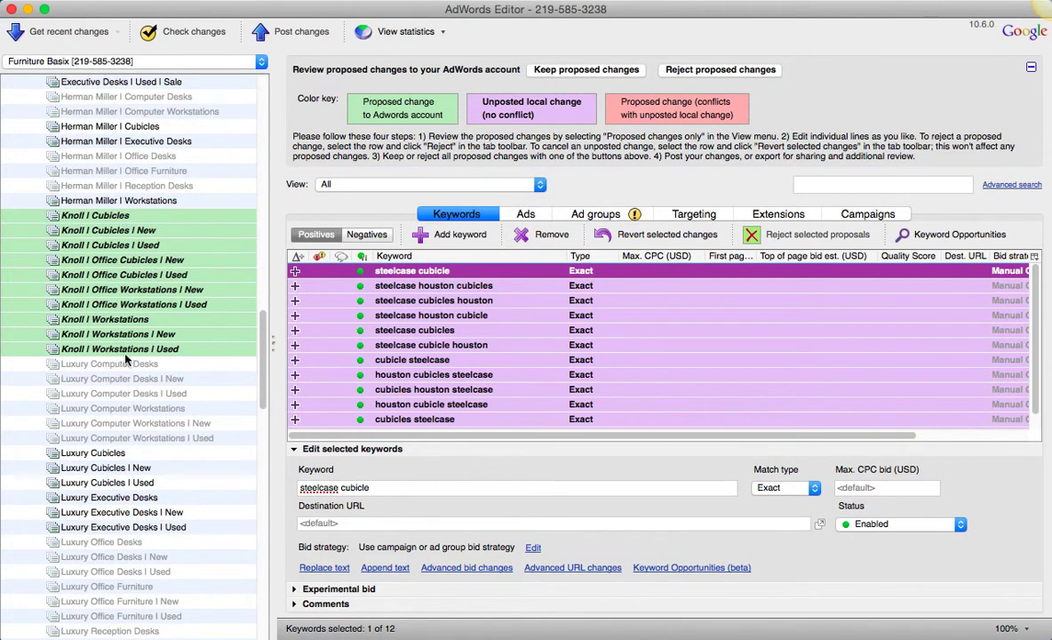
Step: Switch to Excel, rename the empty Sheet4 as Haworth, and paste the Knoll table into it with auto-fitted column widths
scroll(145, 318, down, 20)
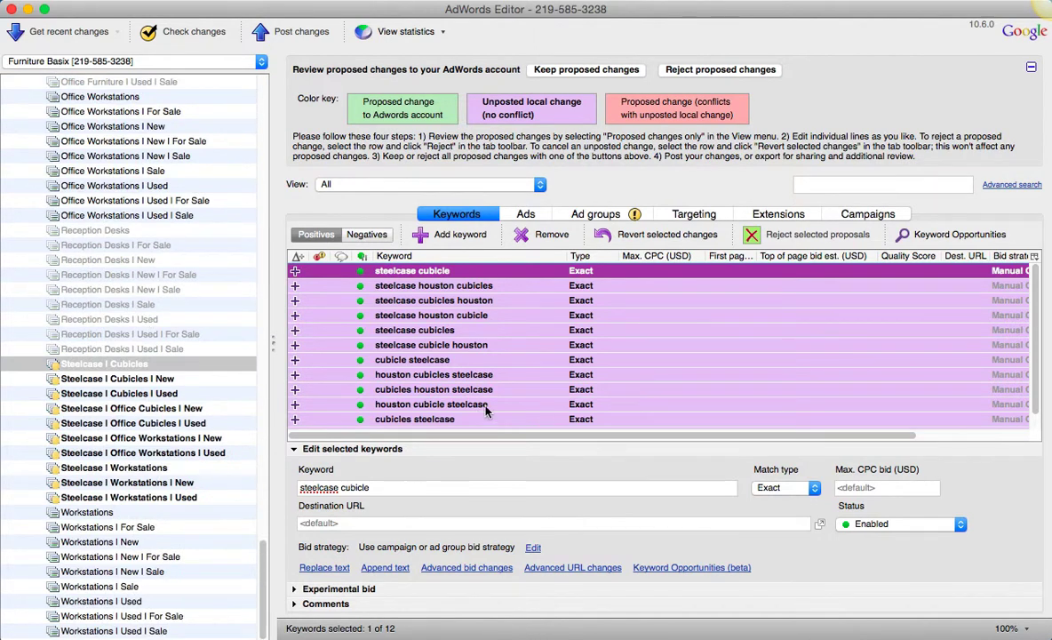
key(super+Tab)
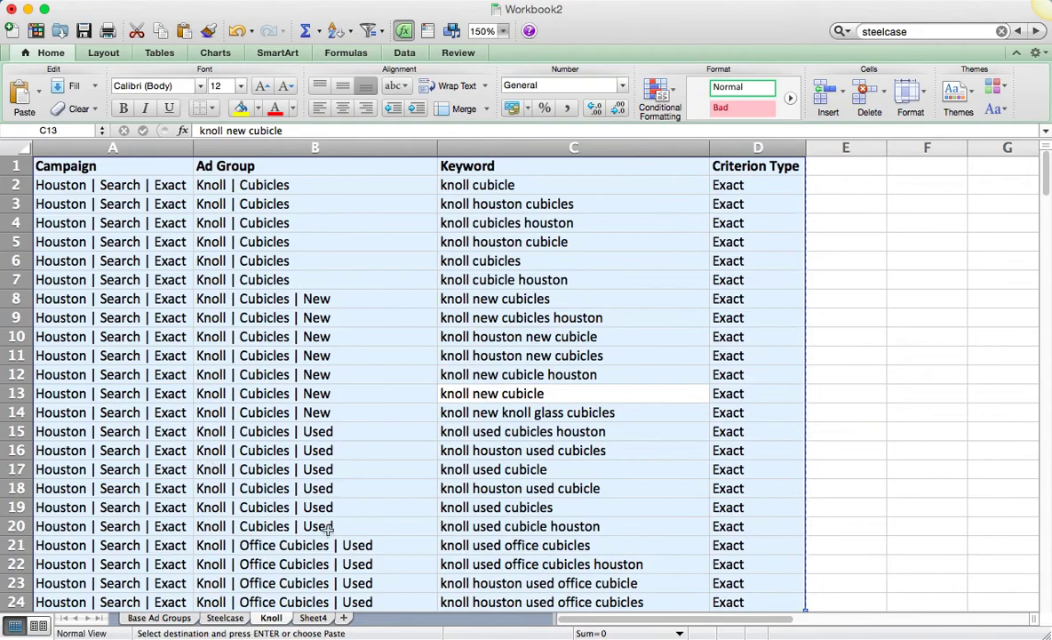
click(313, 617)
text(Haworth)
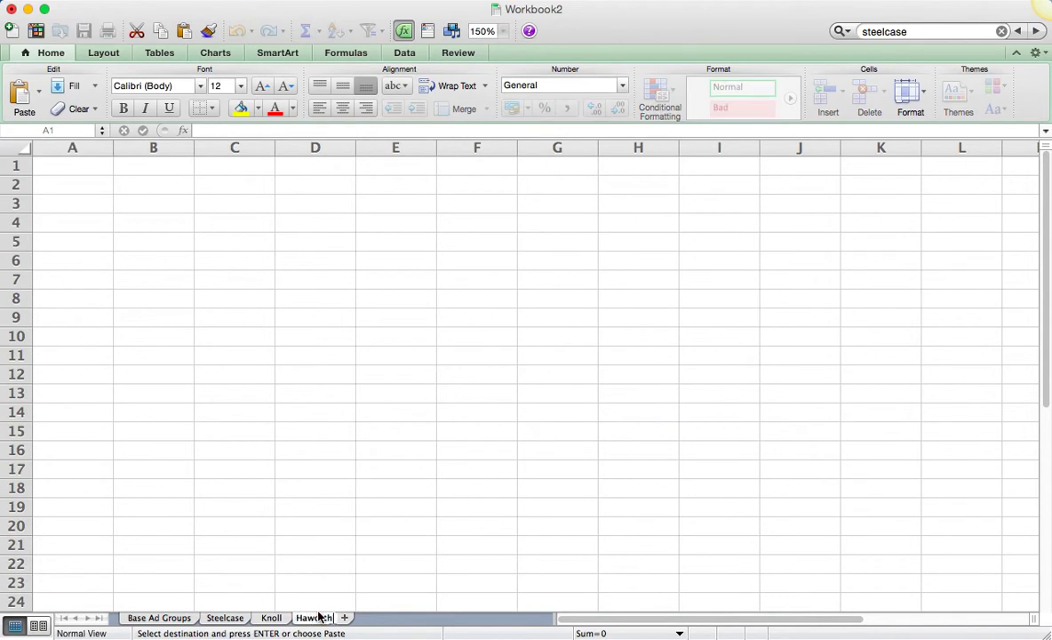
key(Return)
key(super+v)
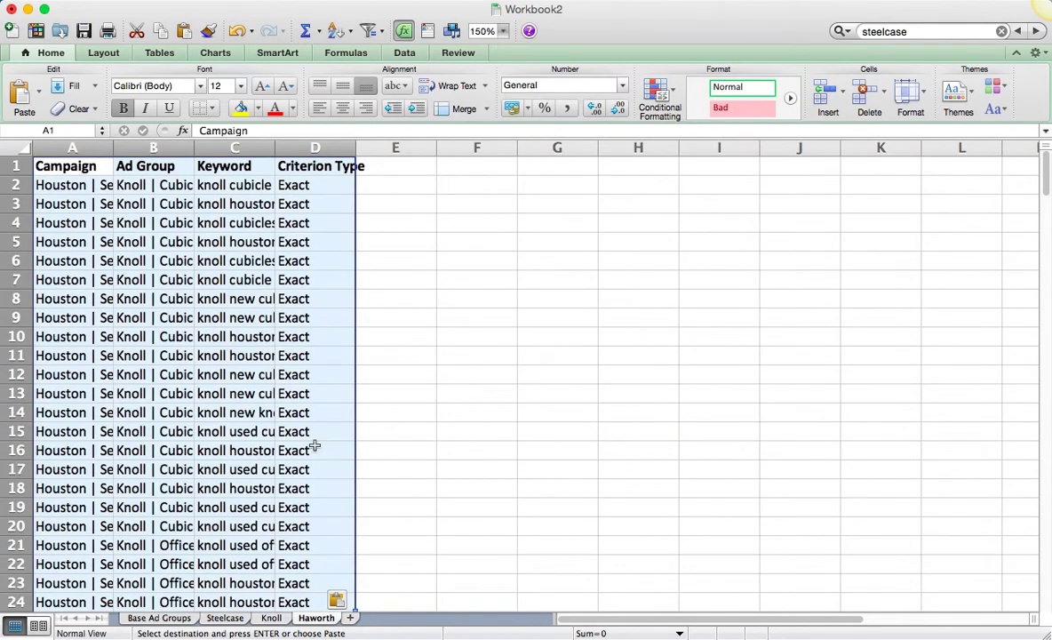
double_click(356, 146)
Step: Replace every "Knoll" with "Haworth" in the Ad Group column of the Haworth sheet
click(273, 147)
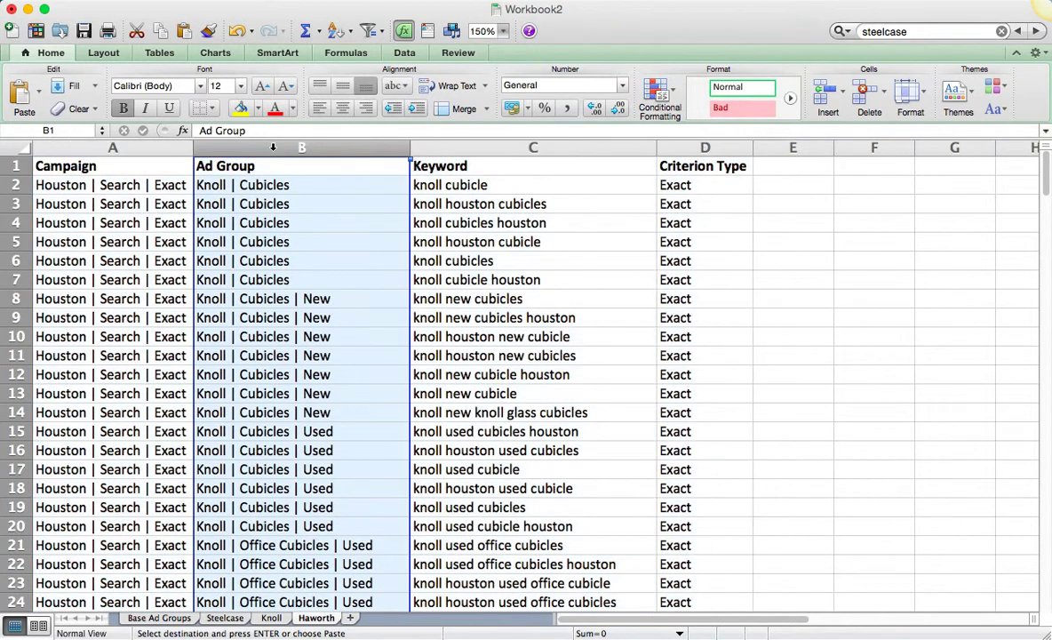
key(super+f)
text(Knoll)
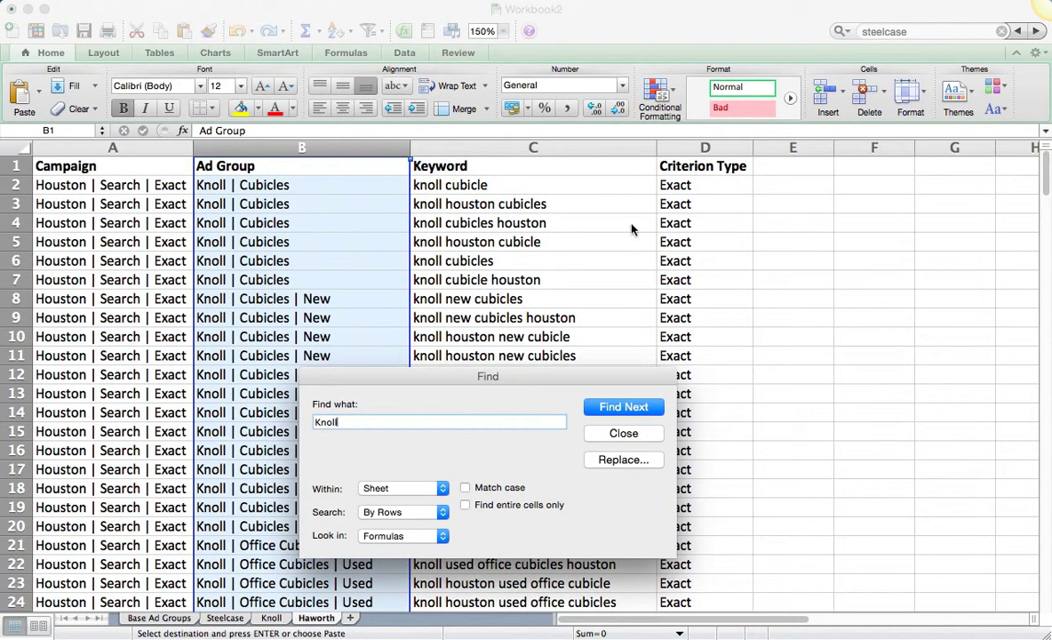
click(602, 458)
text(Haworth)
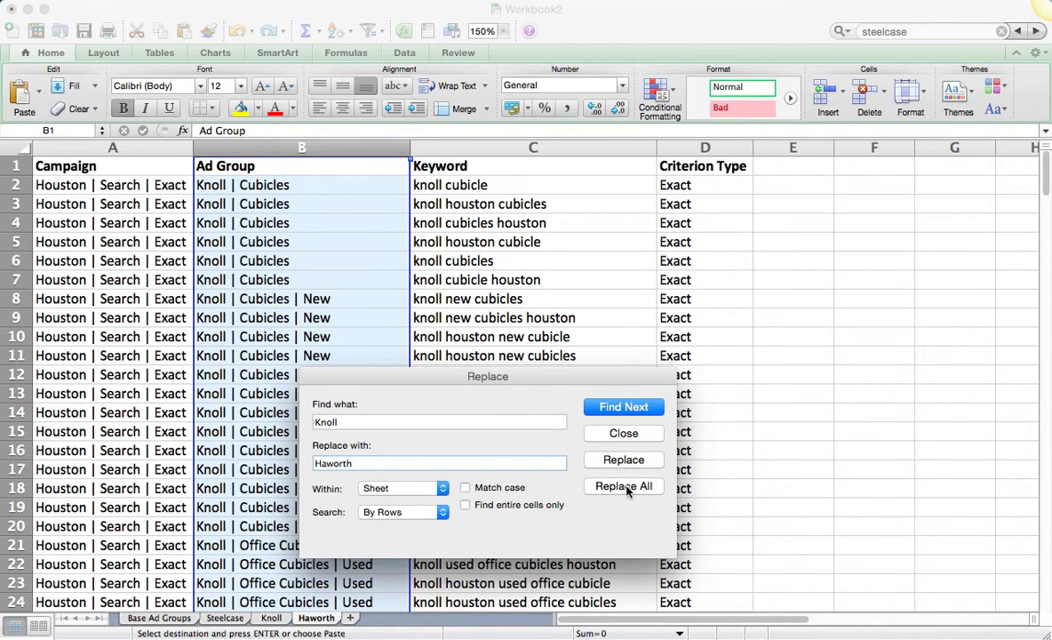
click(625, 487)
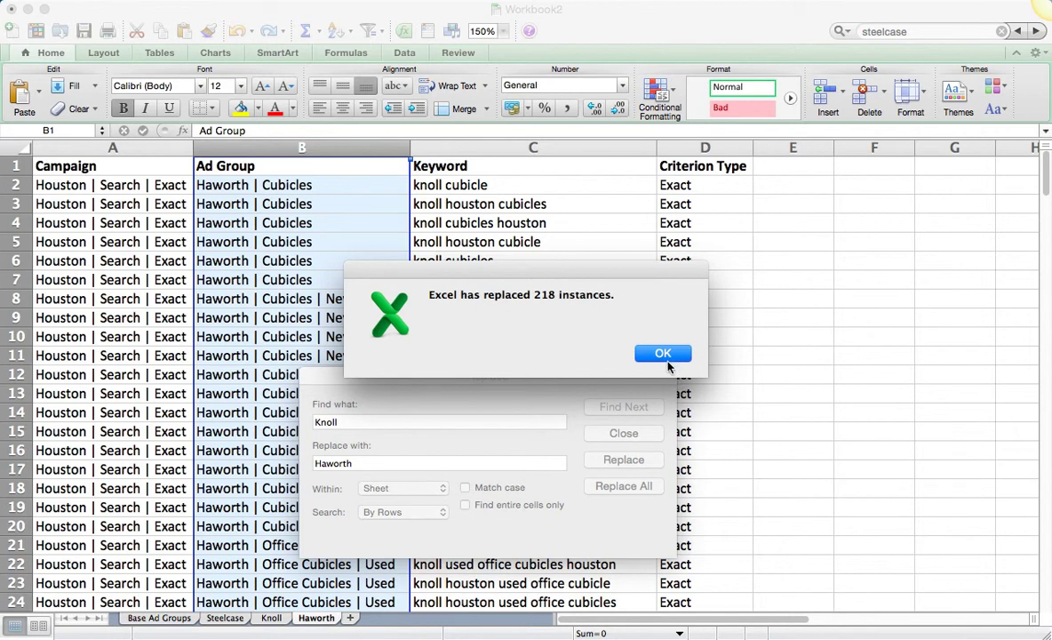
key(Return)
click(625, 433)
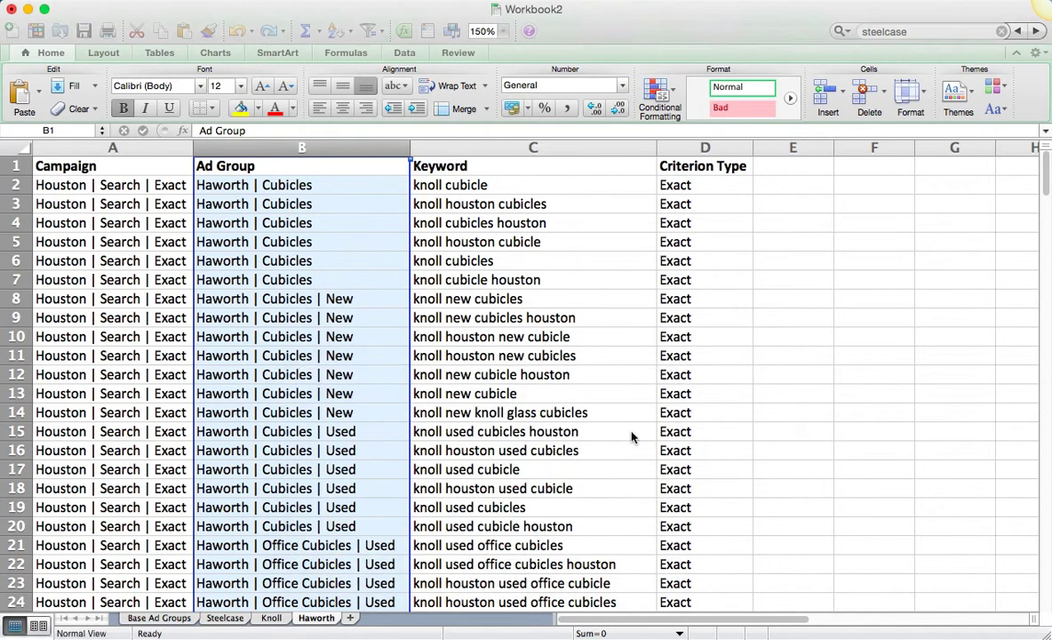
Step: Replace every "knoll" with "haworth" in the Keyword column of the Haworth sheet
click(547, 146)
key(super+f)
text(knoll)
click(624, 459)
text(haworth)
click(640, 487)
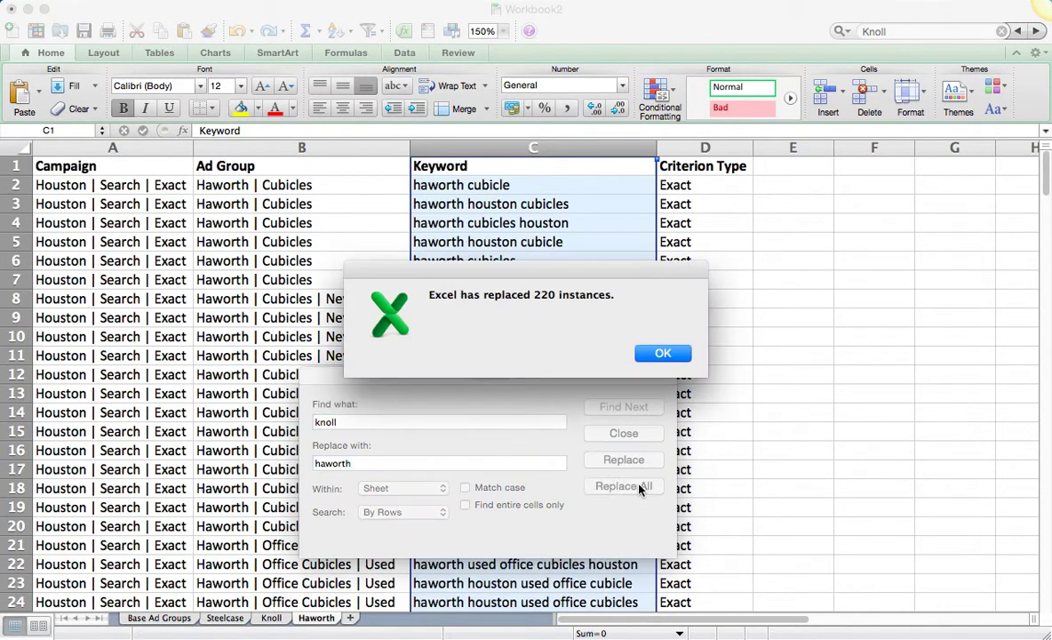
click(665, 350)
click(624, 433)
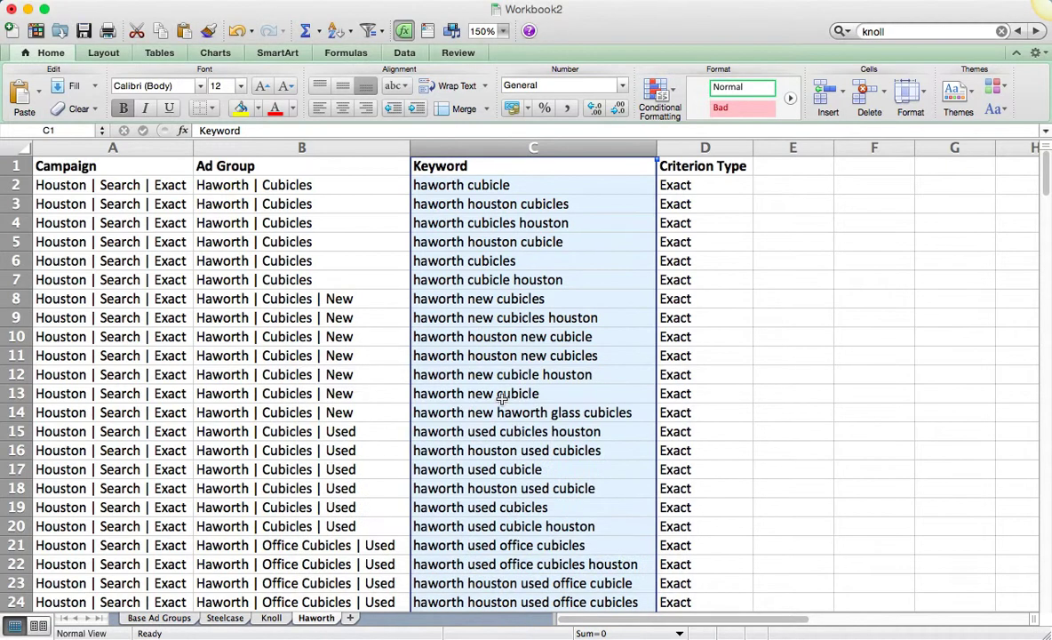
Step: Copy the complete Haworth table, switch to AdWords Editor and keep the proposed Knoll changes
click(502, 398)
key(super+a)
key(ctrl+Left)
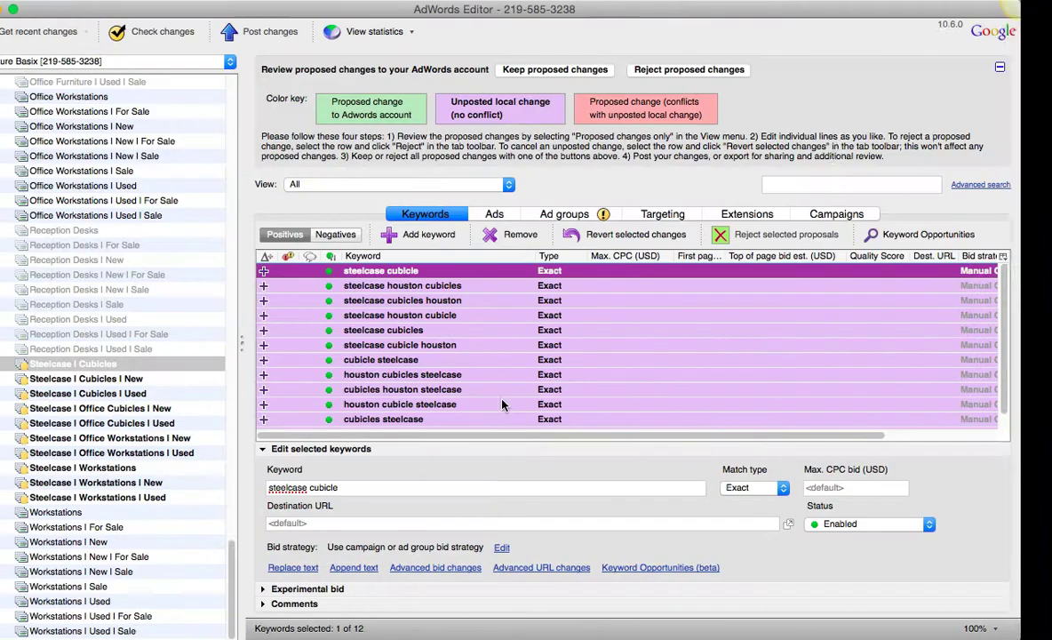
click(484, 389)
click(598, 72)
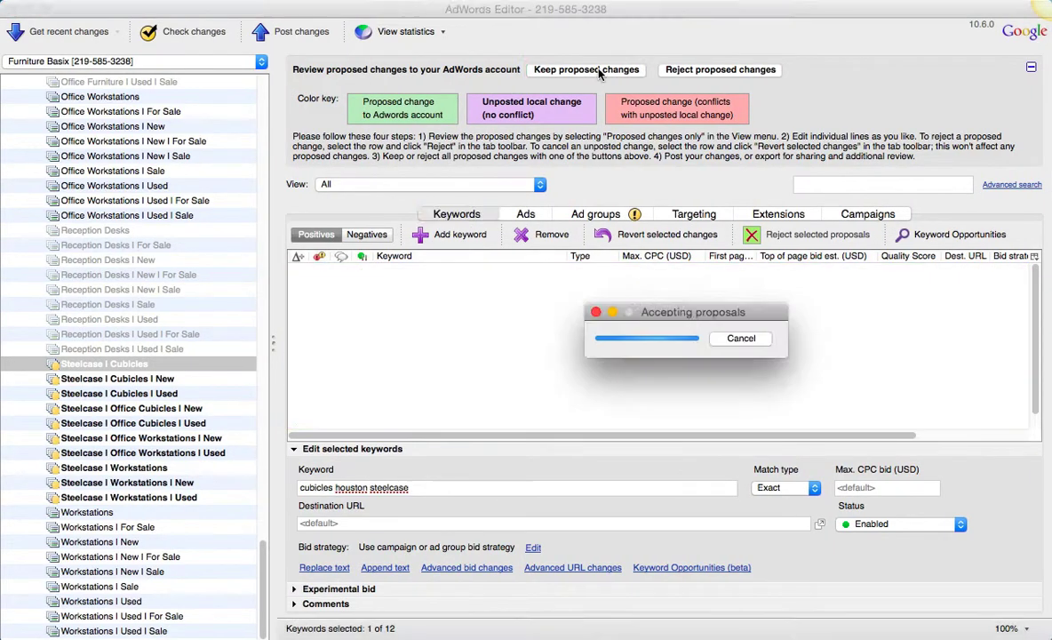
Step: Start a bulk keyword add/update with campaign and ad group columns included, and paste the Haworth table into it
click(526, 112)
click(554, 140)
click(409, 128)
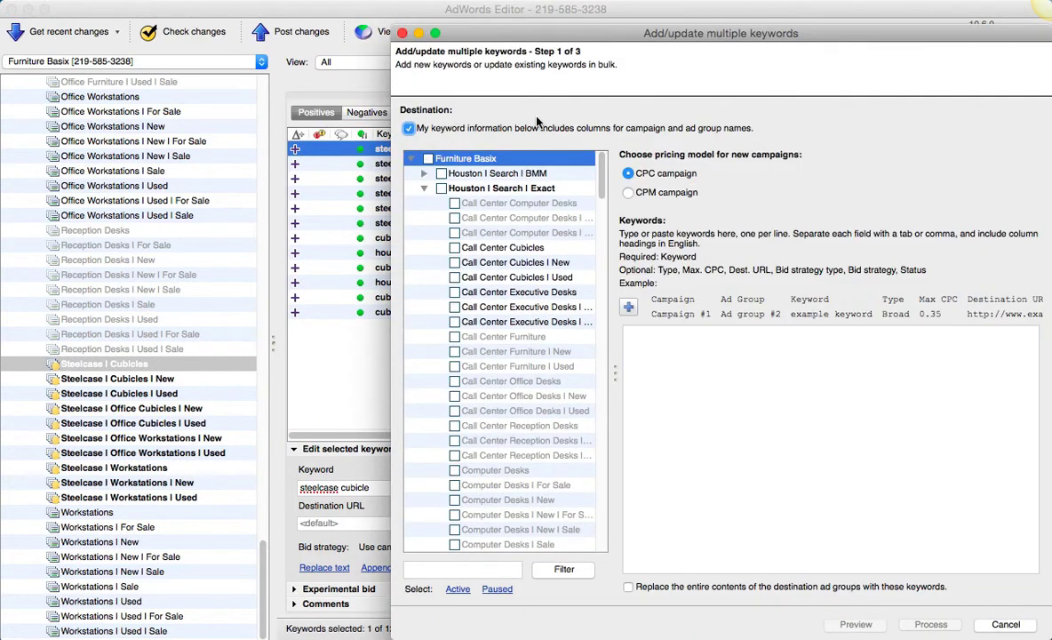
click(745, 412)
key(super+v)
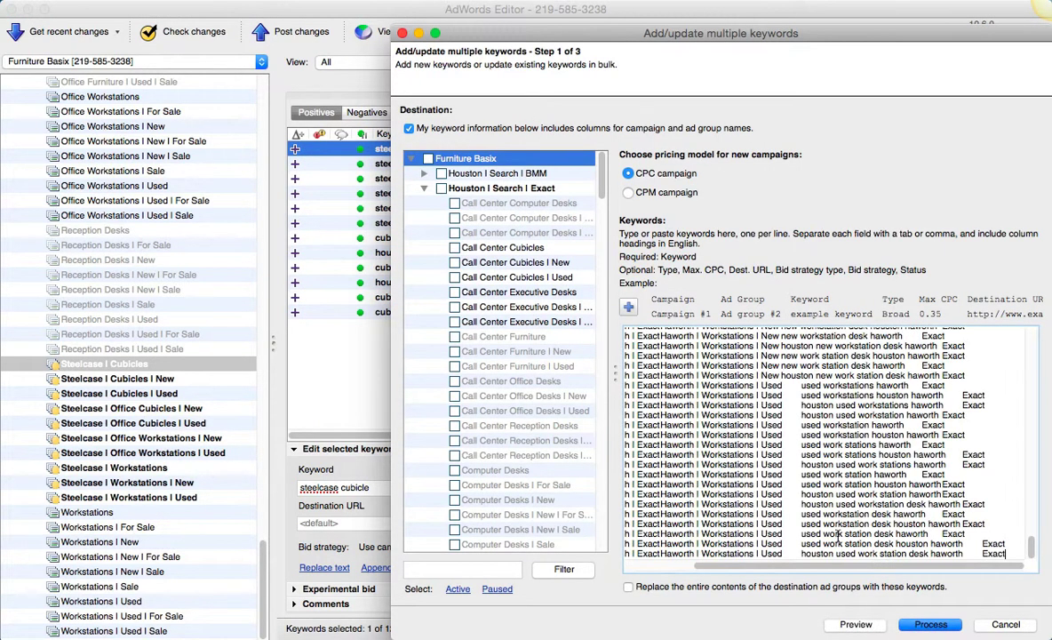
Step: Process the pasted Haworth keywords, check the proposed Haworth ad groups in the campaign tree, and keep the proposed changes
click(917, 622)
click(916, 619)
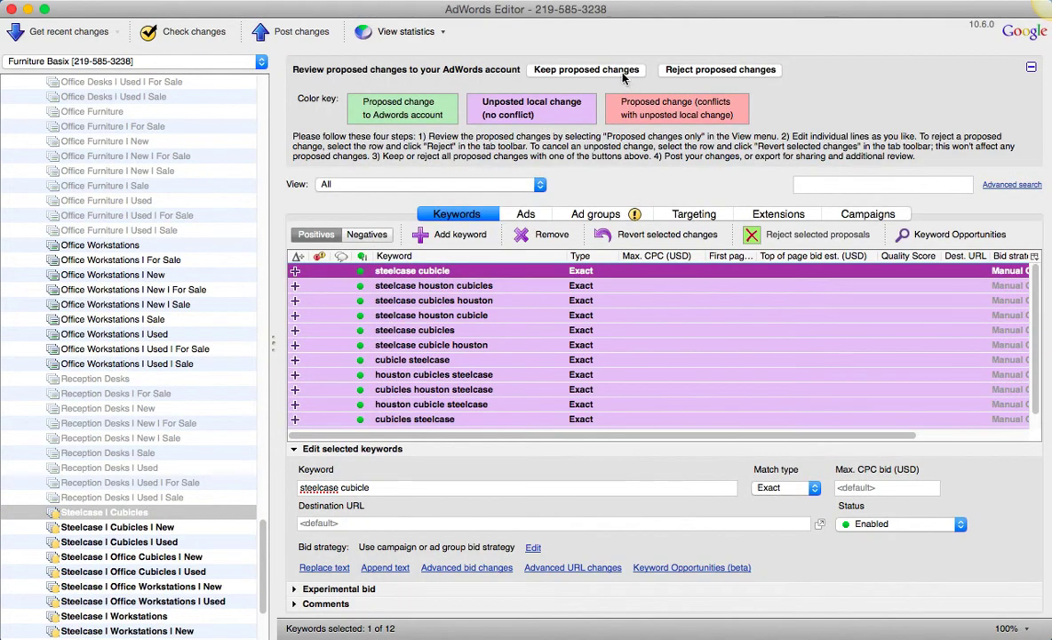
scroll(169, 351, up, 10)
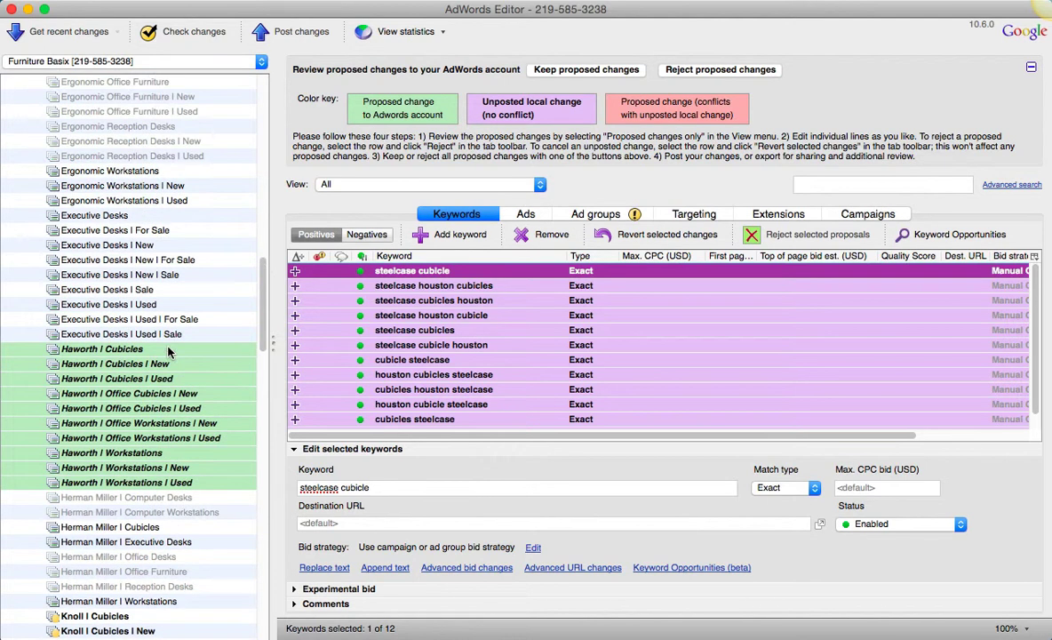
click(611, 71)
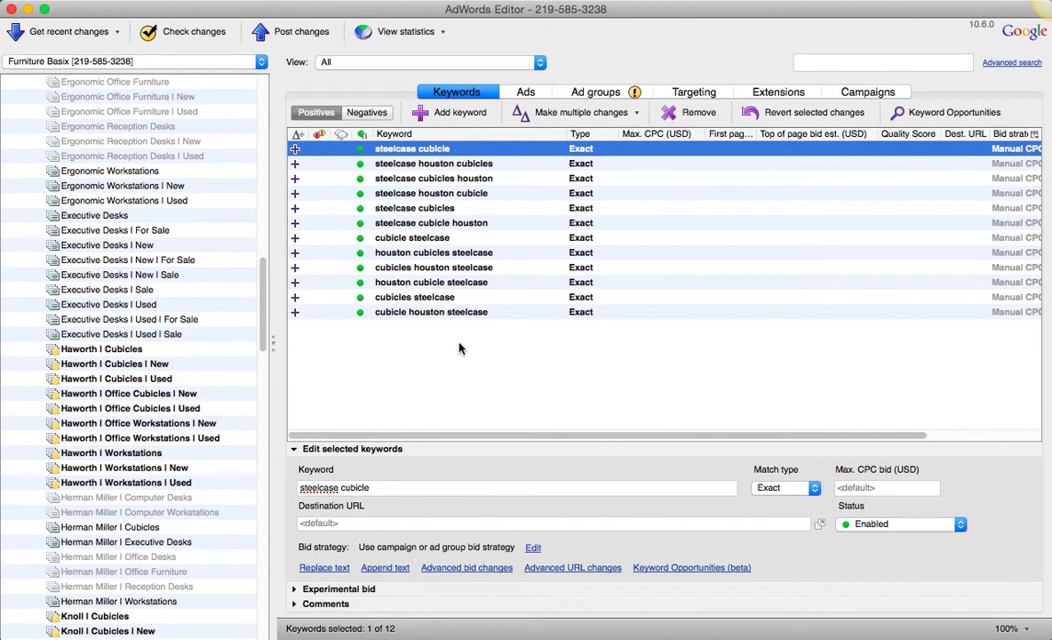
Step: Show all unposted local changes among the keywords of the Houston | Search | Exact campaign and look through them
scroll(164, 180, up, 15)
click(147, 111)
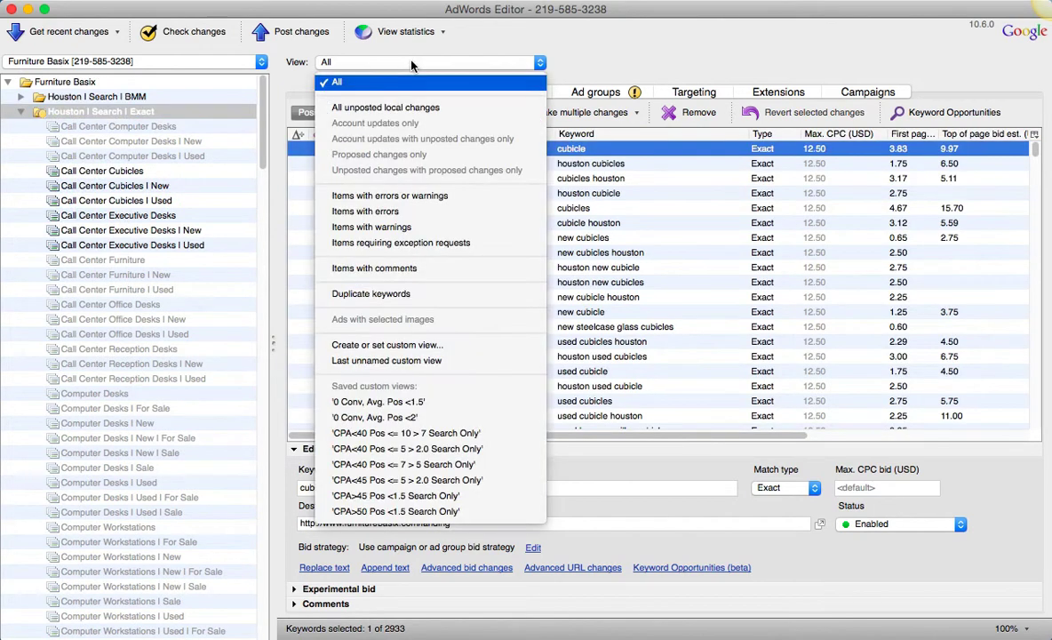
click(354, 107)
click(521, 256)
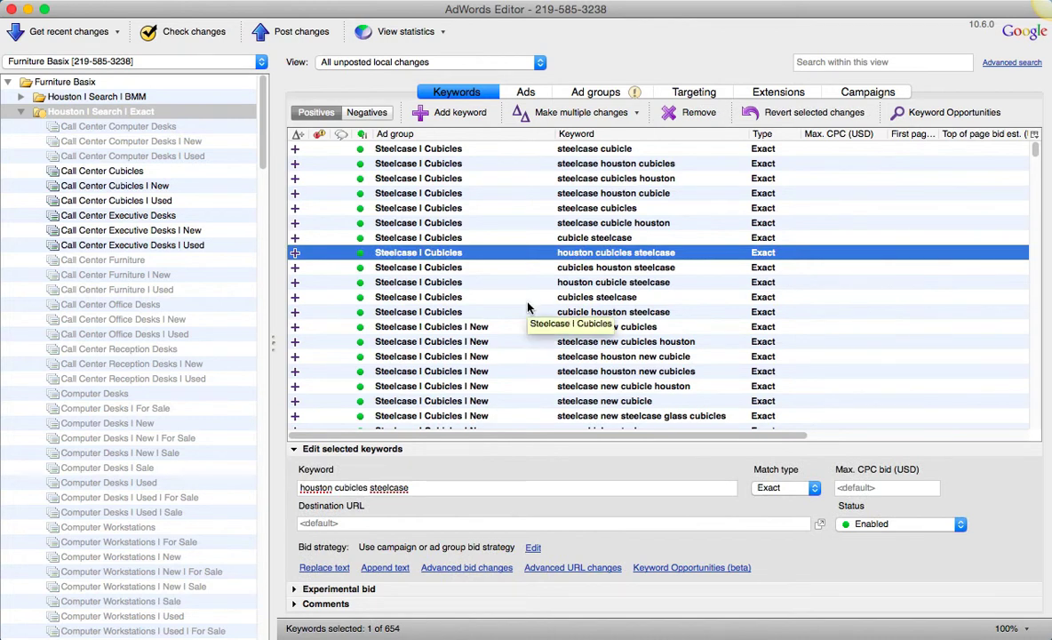
scroll(178, 329, down, 5)
scroll(182, 344, up, 10)
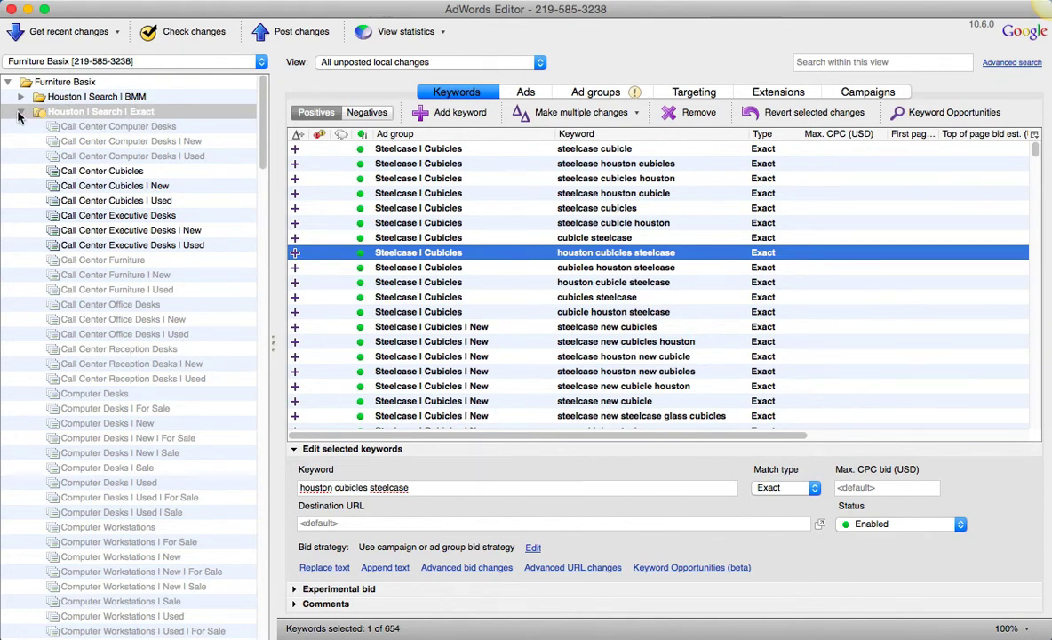
Step: Check the Houston | Search | BMM campaign for unposted keywords and compare with the Houston | Search | Exact campaign
click(451, 224)
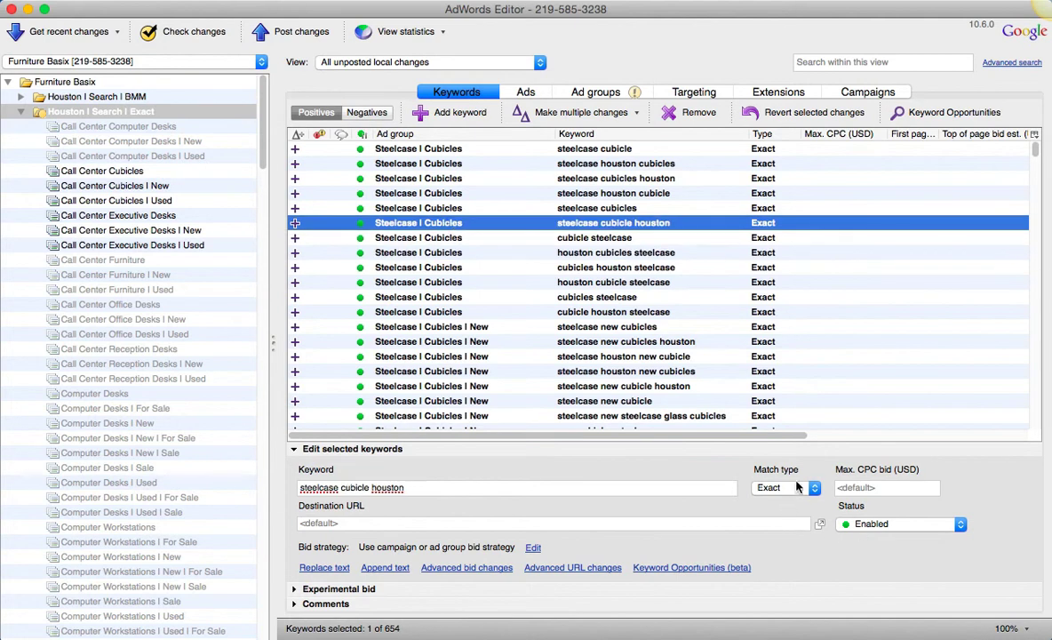
click(793, 388)
key(super+a)
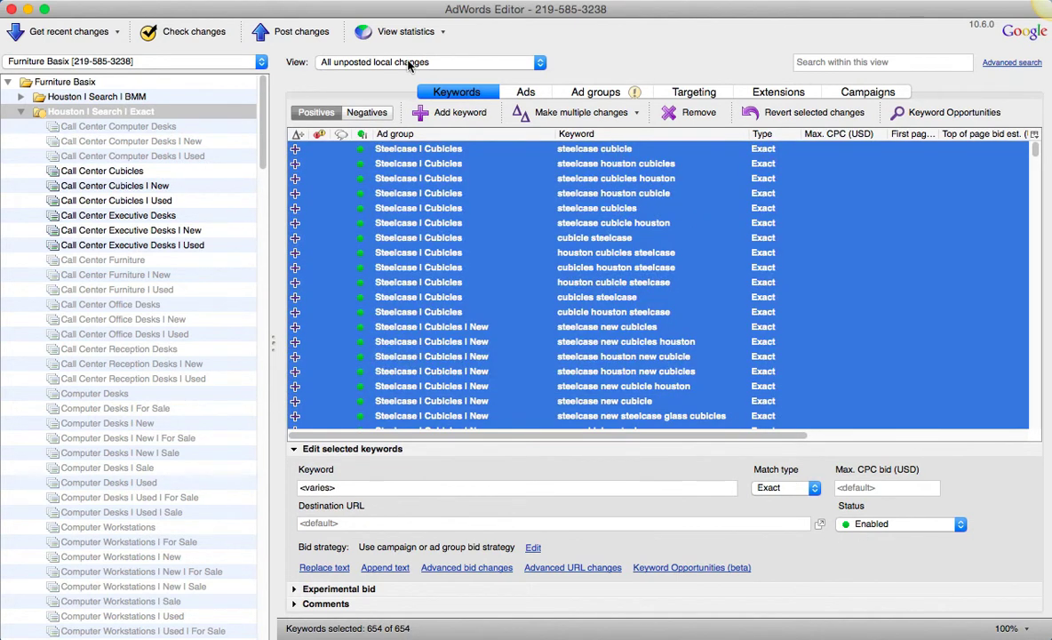
click(442, 221)
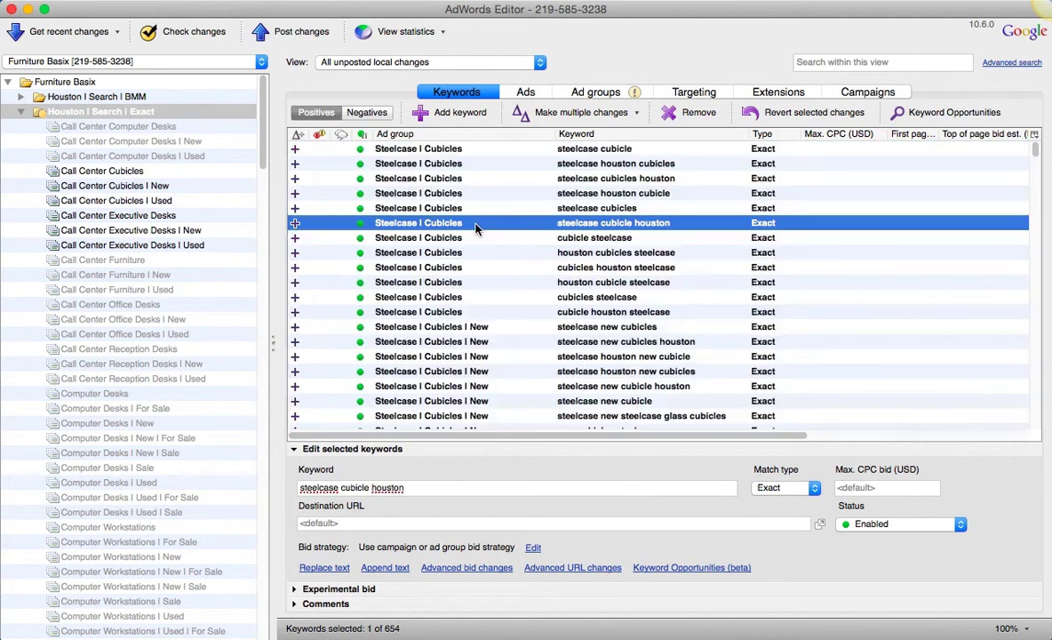
click(136, 100)
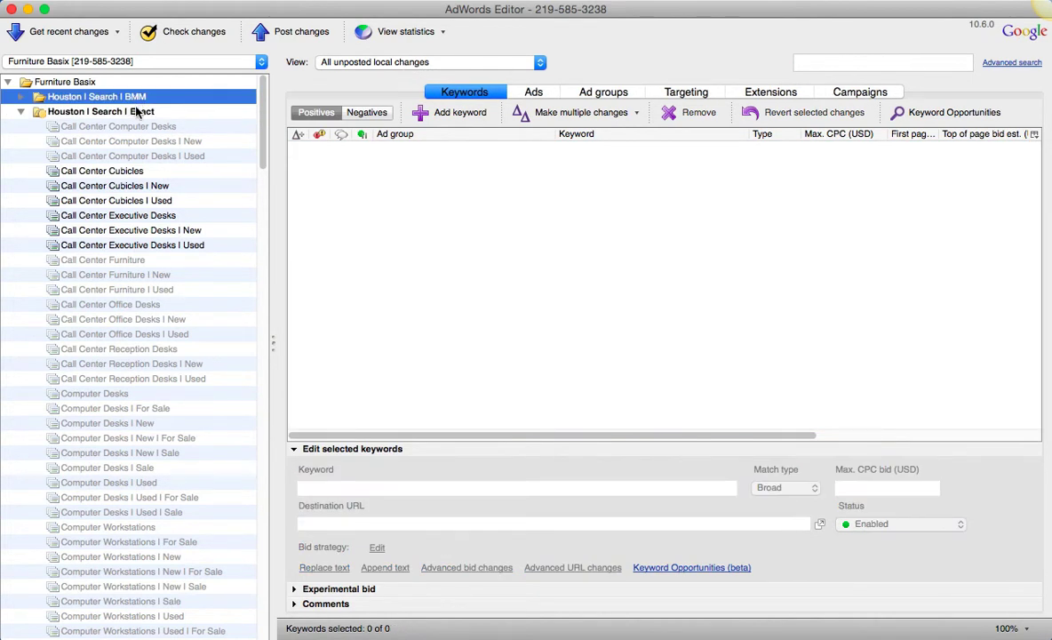
click(138, 111)
click(576, 310)
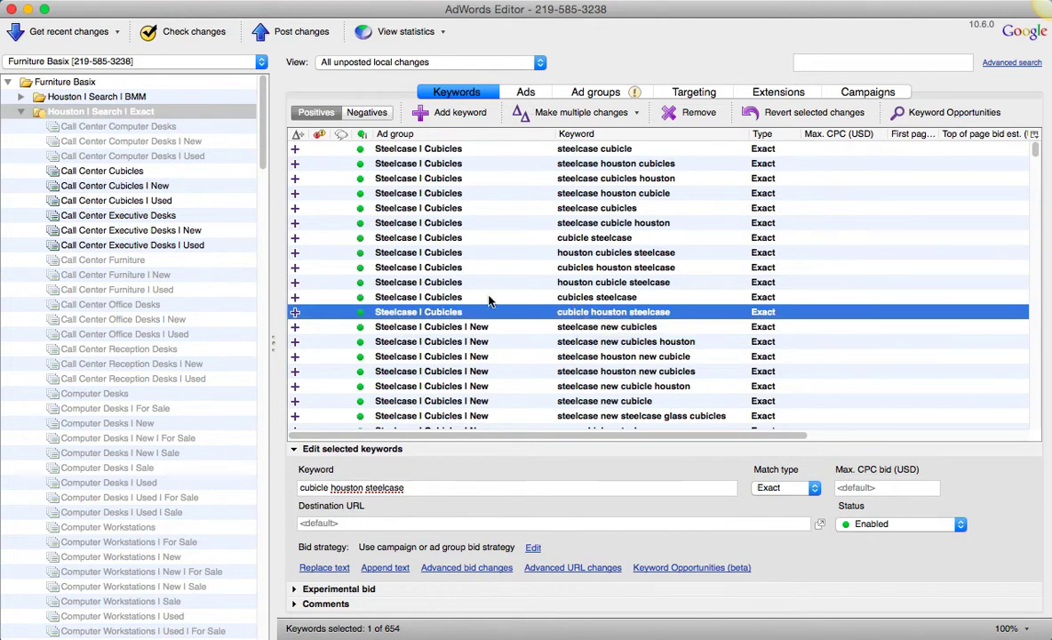
click(420, 64)
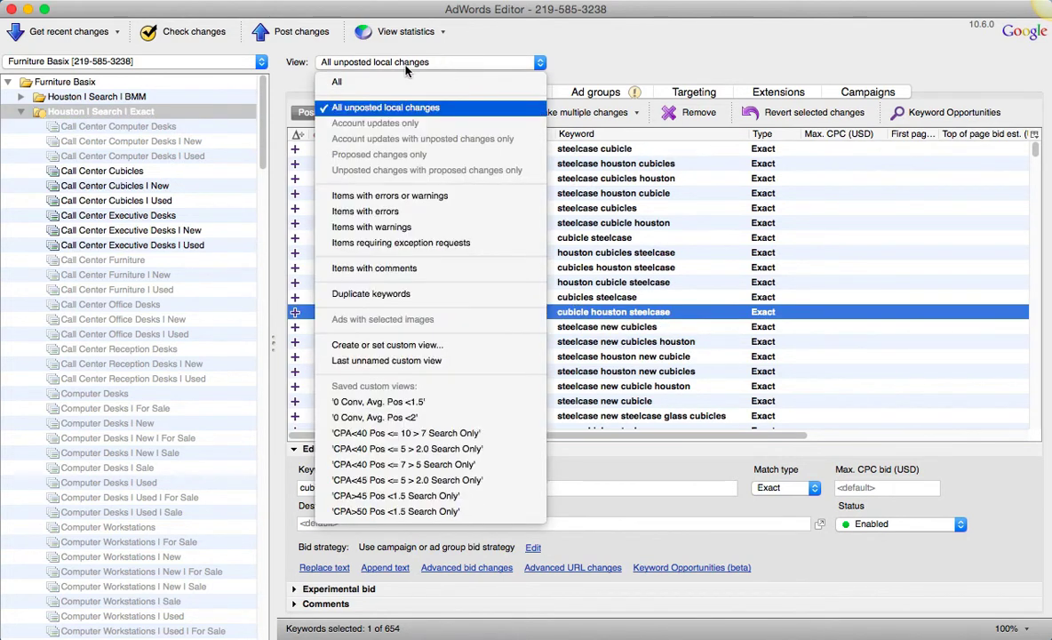
click(360, 60)
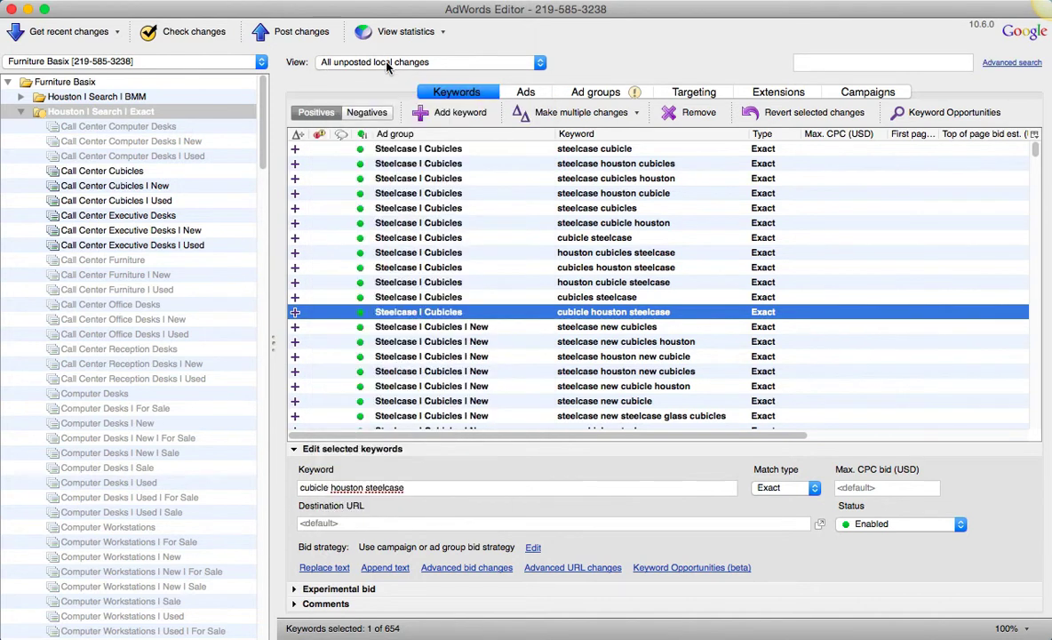
Step: Copy all unposted keywords of the Houston | Search | Exact campaign and paste them into a new Excel sheet named BMM
click(496, 282)
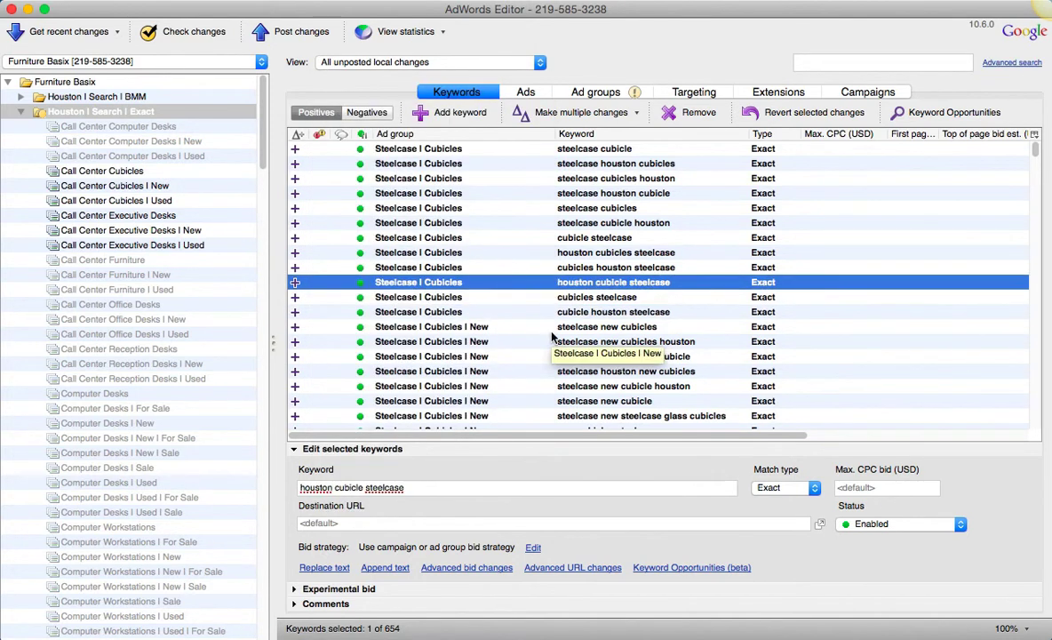
key(cmd+a)
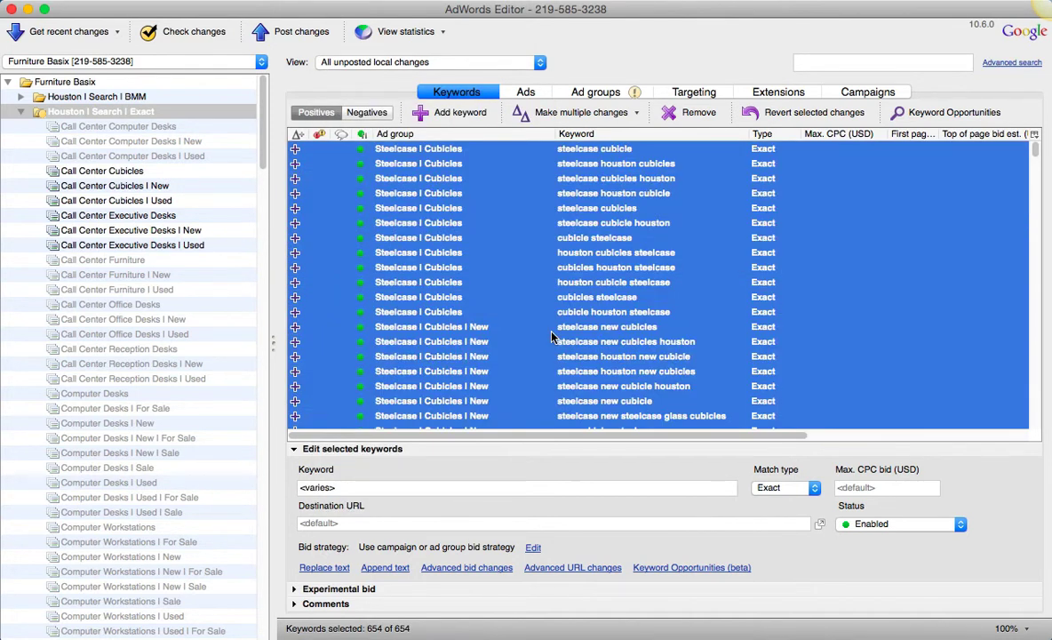
key(super+Tab)
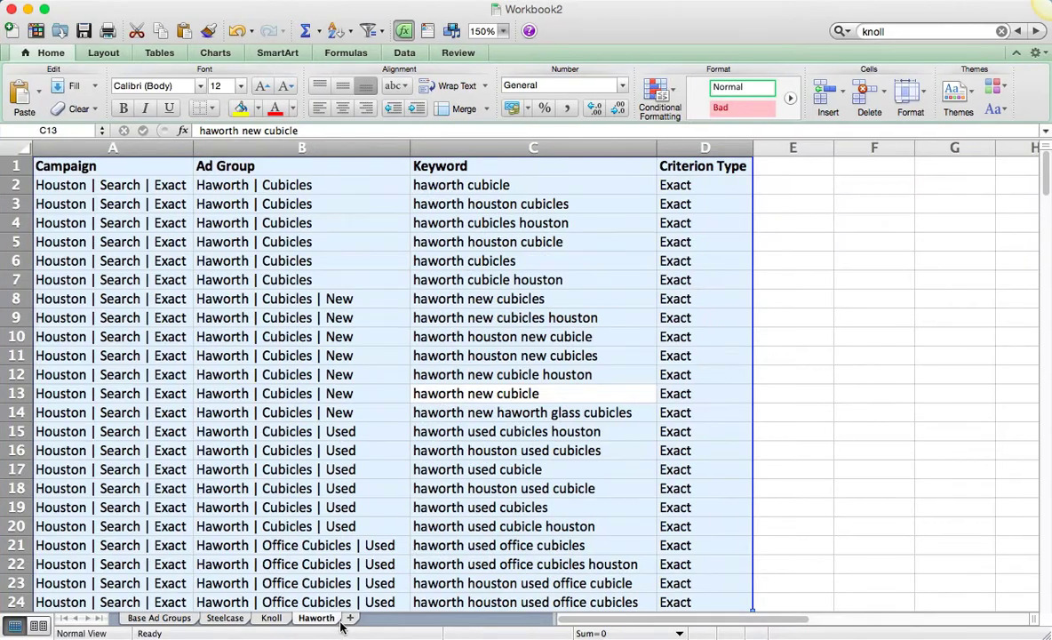
click(346, 618)
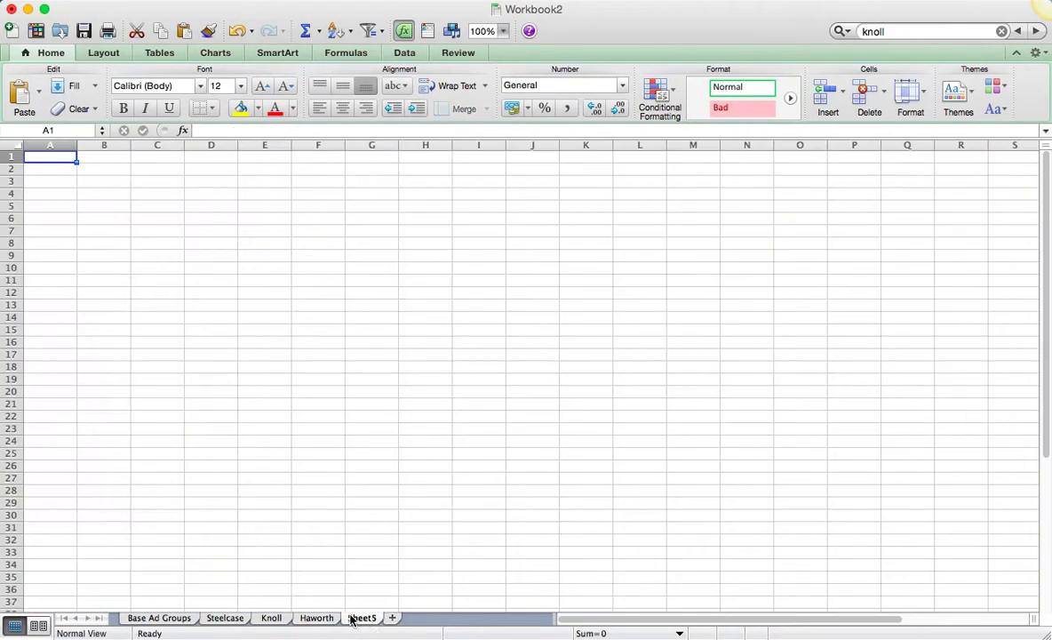
text(BMM)
key(Return)
key(super+v)
Step: Zoom the BMM sheet to 150% and auto-fit the Campaign, Ad Group, Keyword and Criterion Type columns
click(504, 33)
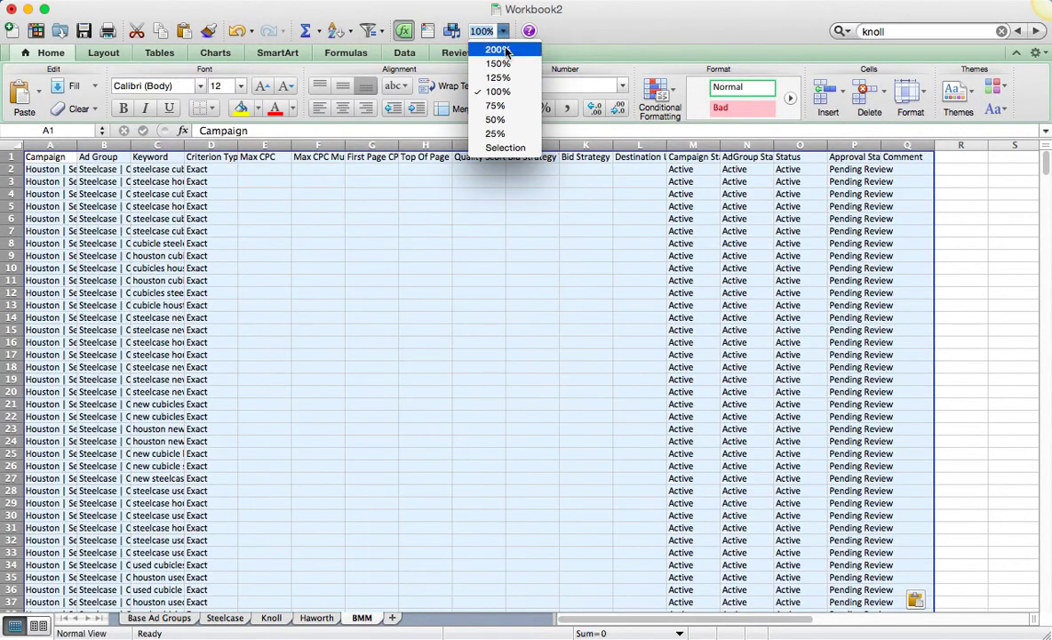
click(505, 66)
click(308, 245)
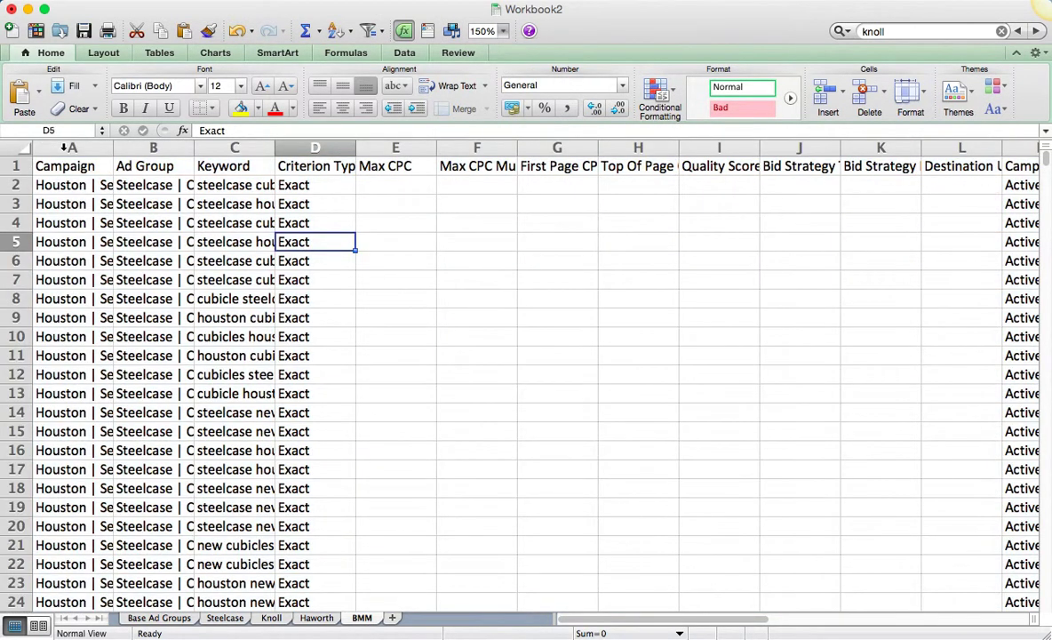
drag(64, 149, 320, 148)
double_click(356, 148)
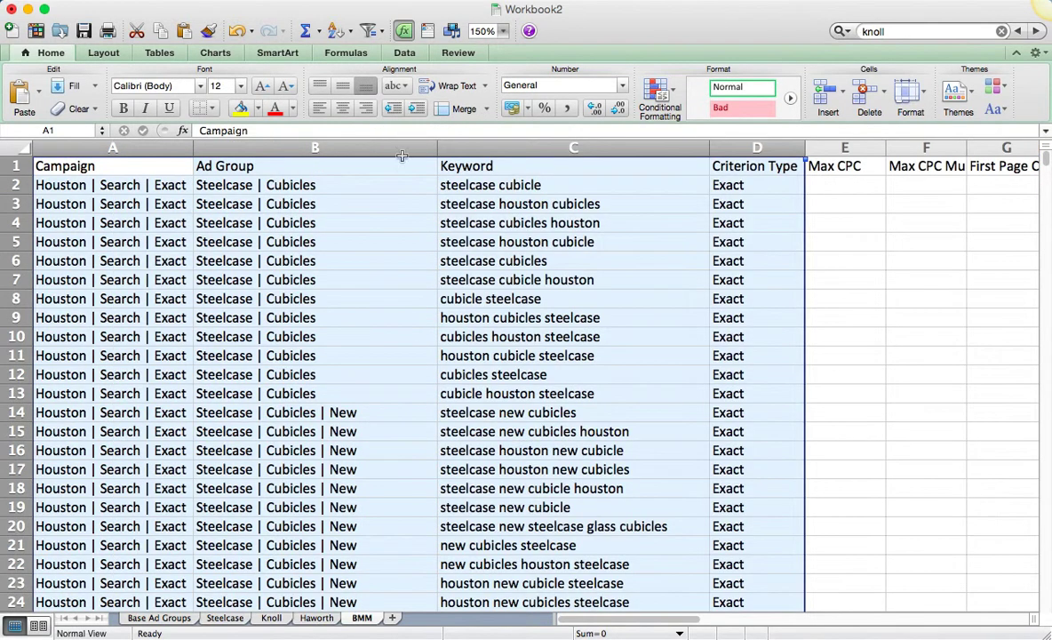
Step: Set the Criterion Type to Broad for every keyword row of the BMM sheet
click(722, 181)
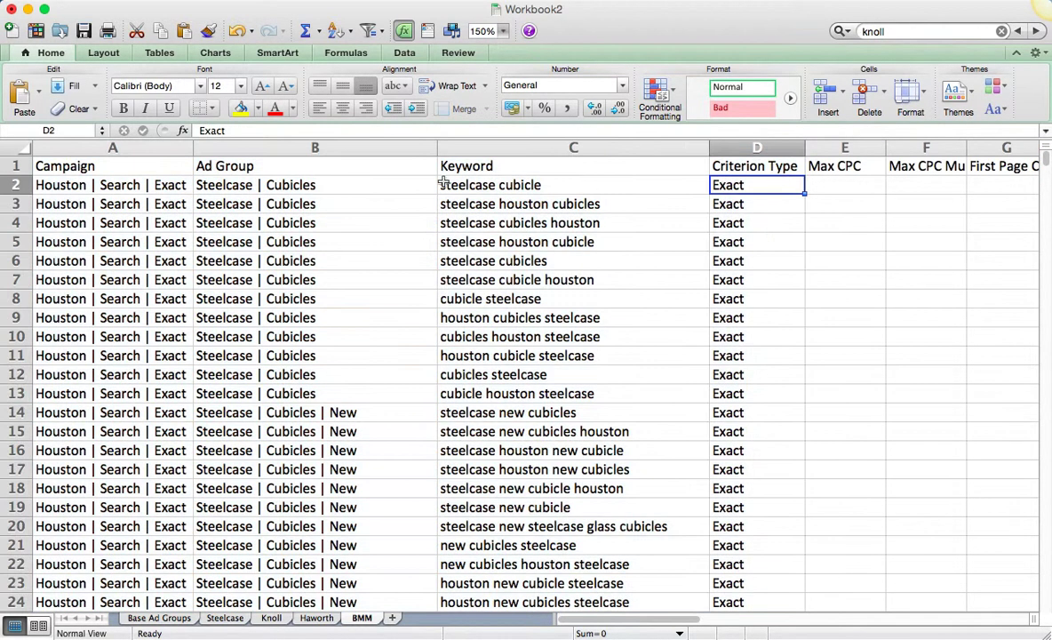
text(Broad)
key(Return)
click(721, 183)
double_click(804, 193)
key(super+Down)
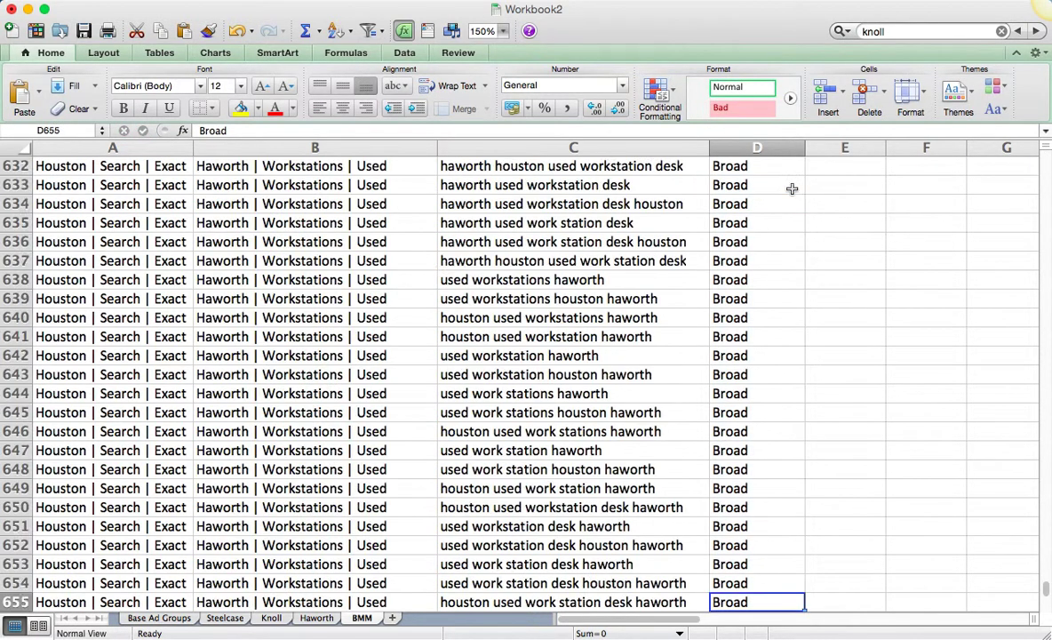
key(Up)
key(super+Up)
key(Left)
key(Down)
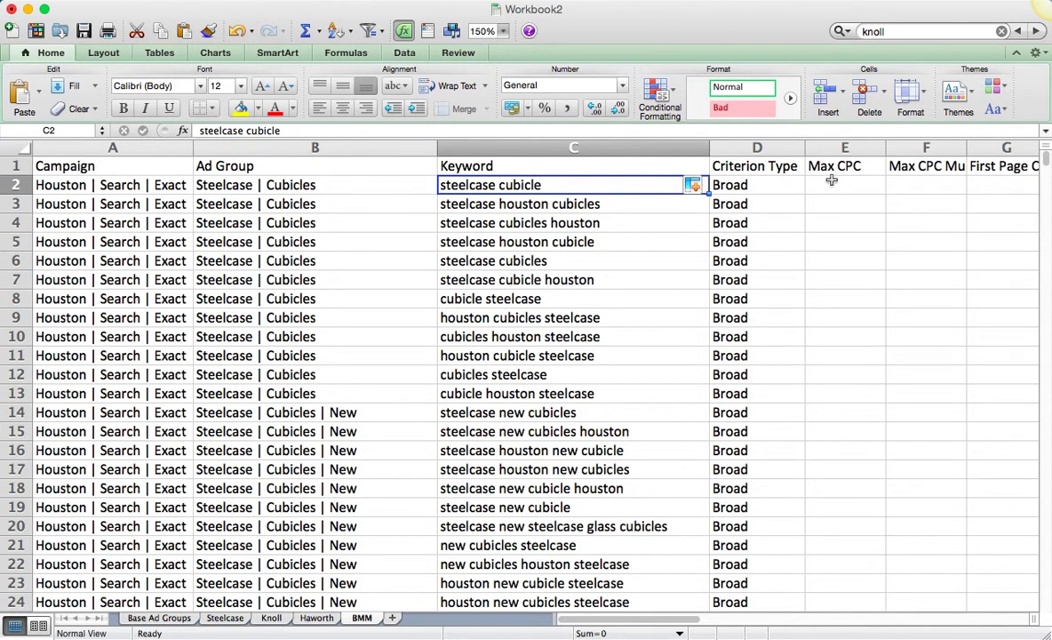
Step: Delete the Max CPC column and all further columns after Criterion Type
click(837, 148)
key(super+shift+Right)
right_click(837, 148)
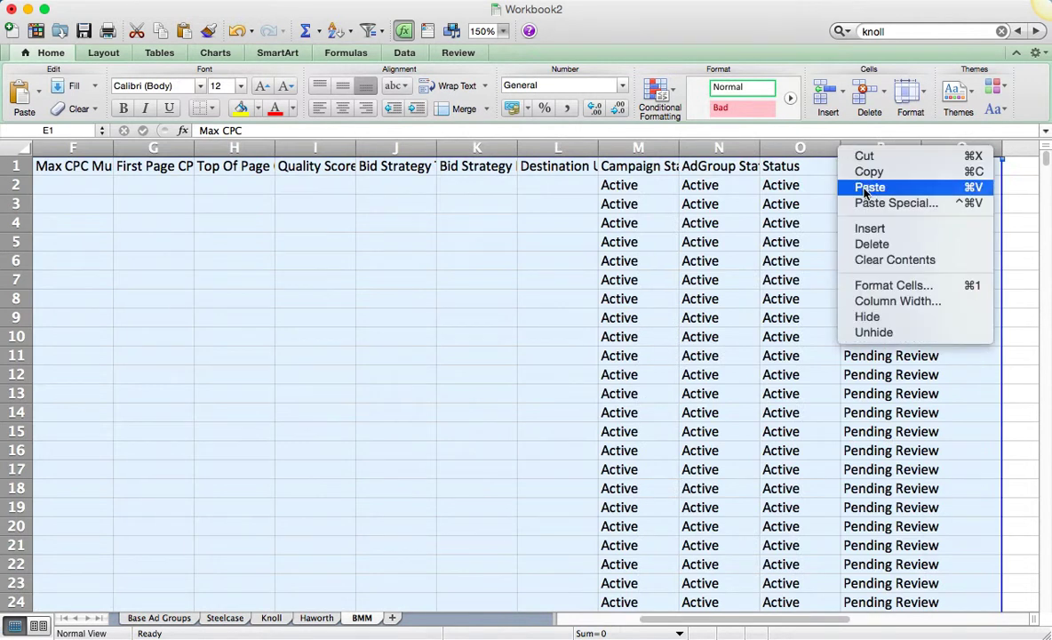
click(880, 236)
click(595, 203)
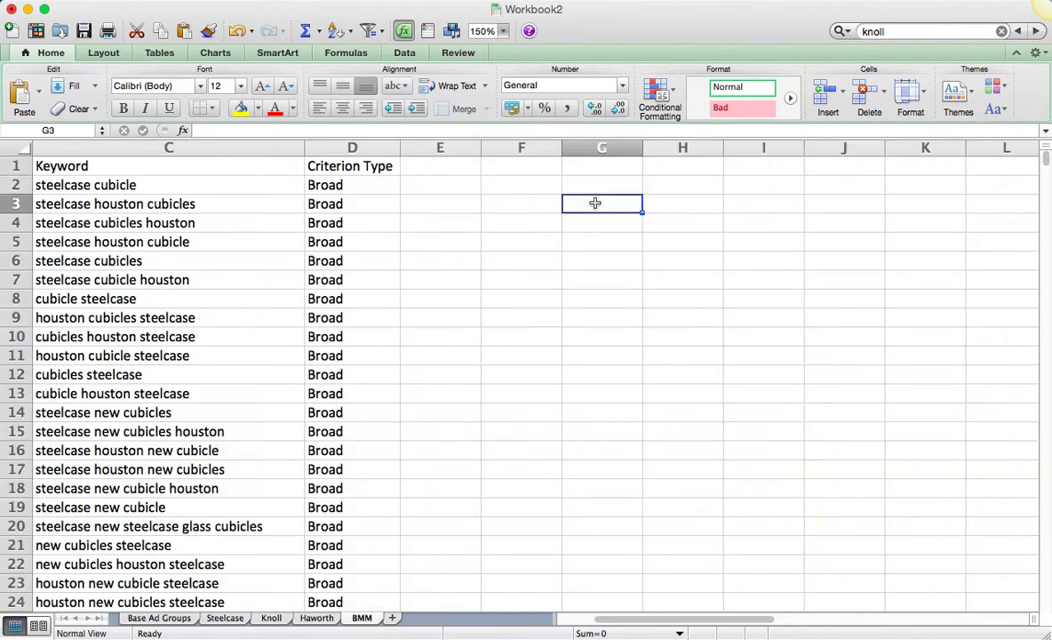
Step: Enter the formula =CONCATENATE("+",C2) in cell E2 to prefix the first keyword with a plus sign
key(Left)
key(Left)
key(Left)
key(Left)
key(Left)
key(Left)
key(Right)
key(Right)
key(Right)
key(Right)
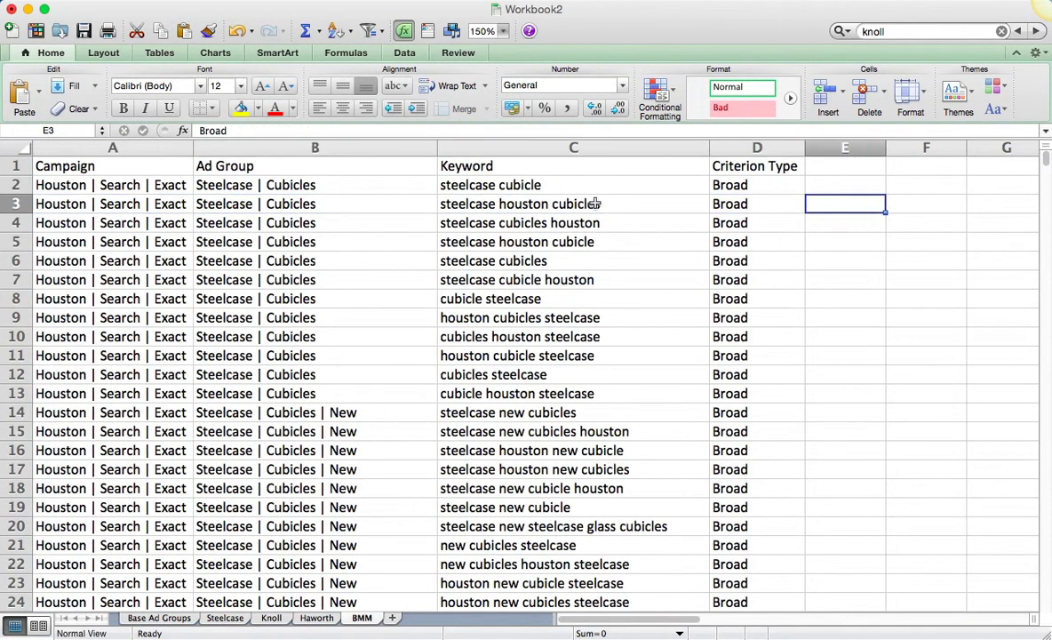
key(Up)
text(=conc)
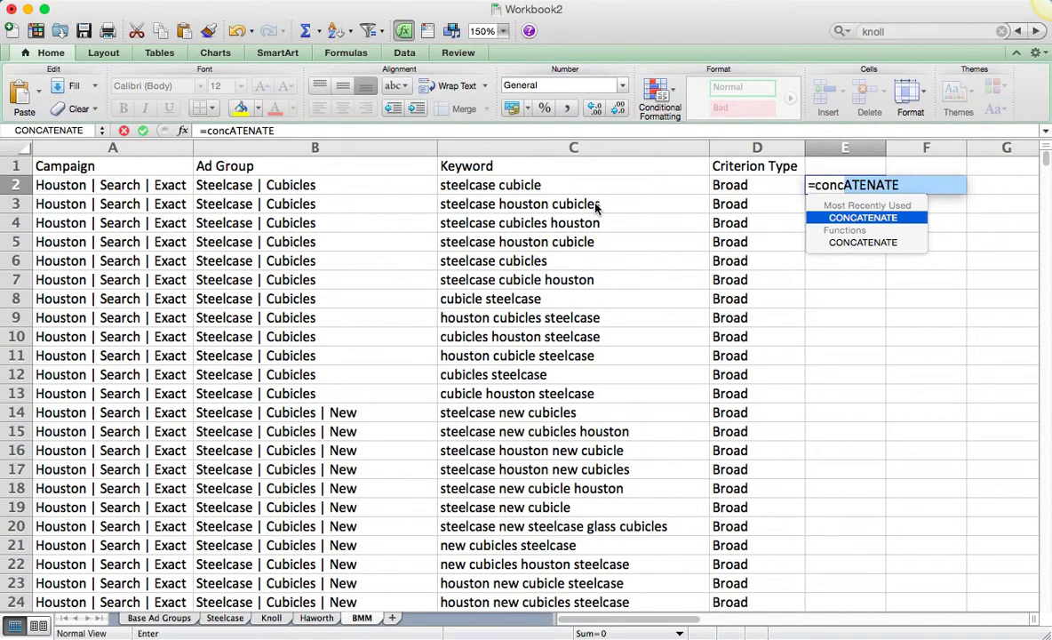
key(Tab)
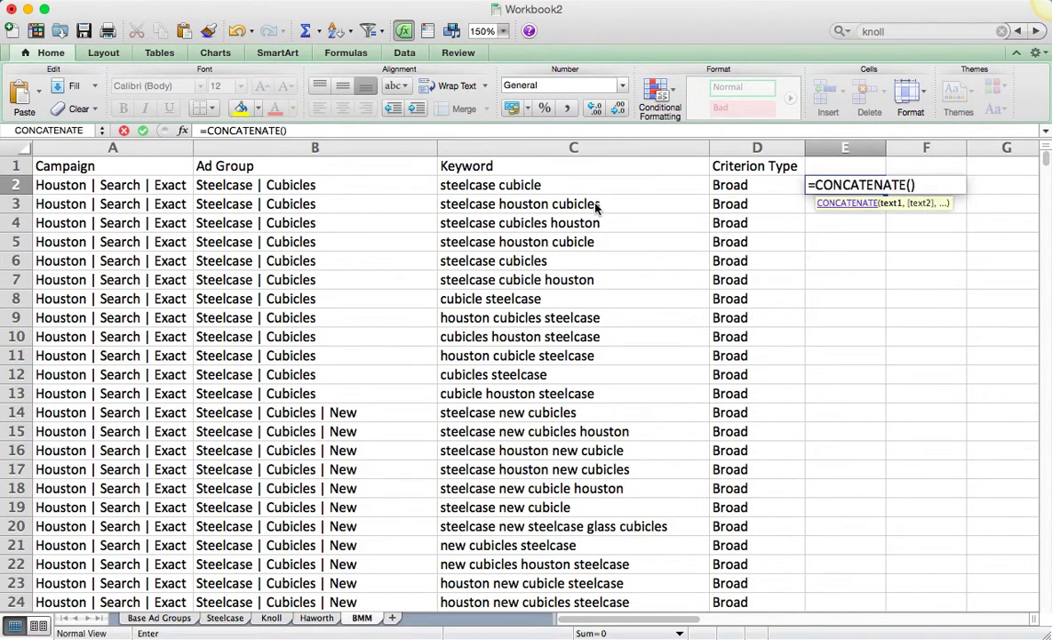
text("+",)
click(546, 186)
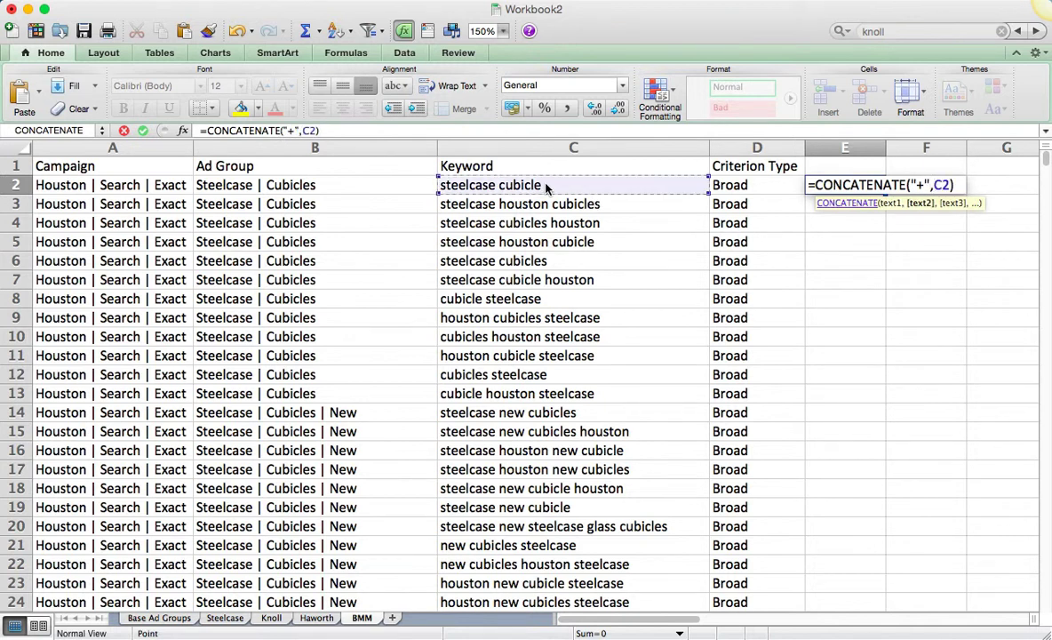
key(Return)
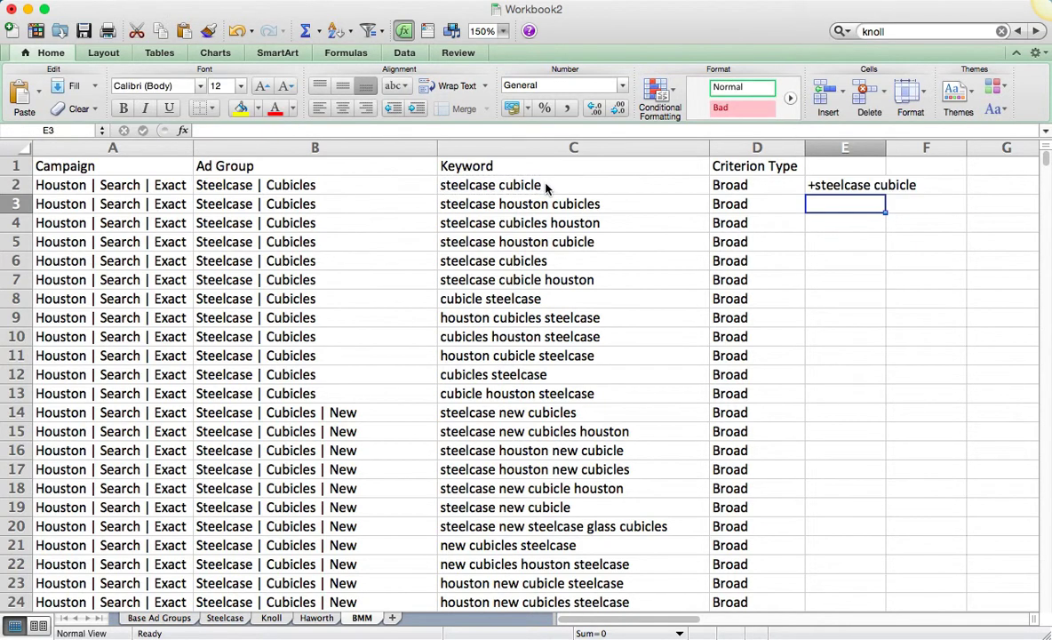
Step: Fill the E2 formula down for all keyword rows and auto-fit column E
click(825, 183)
double_click(884, 193)
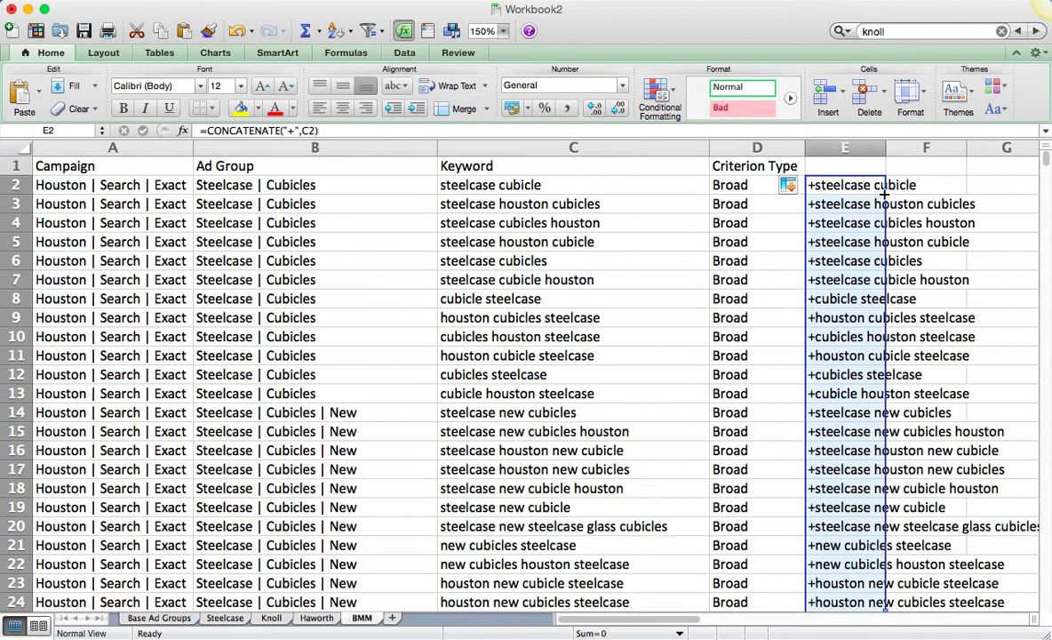
double_click(882, 151)
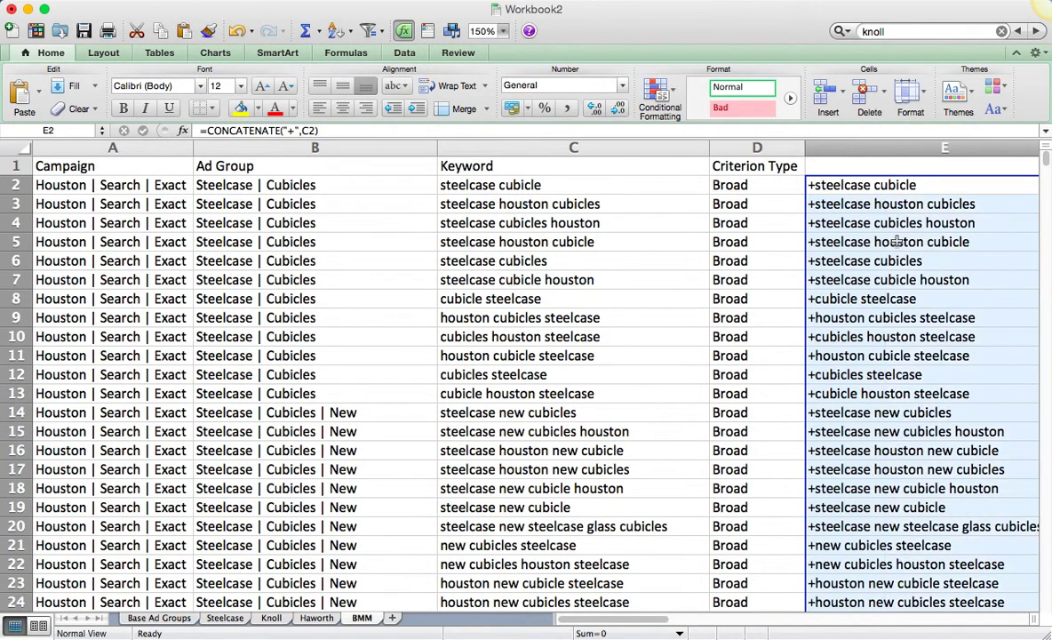
Step: Copy the formula results in column E and paste them as values over the keywords starting at C2
key(super+c)
scroll(592, 191, right, 5)
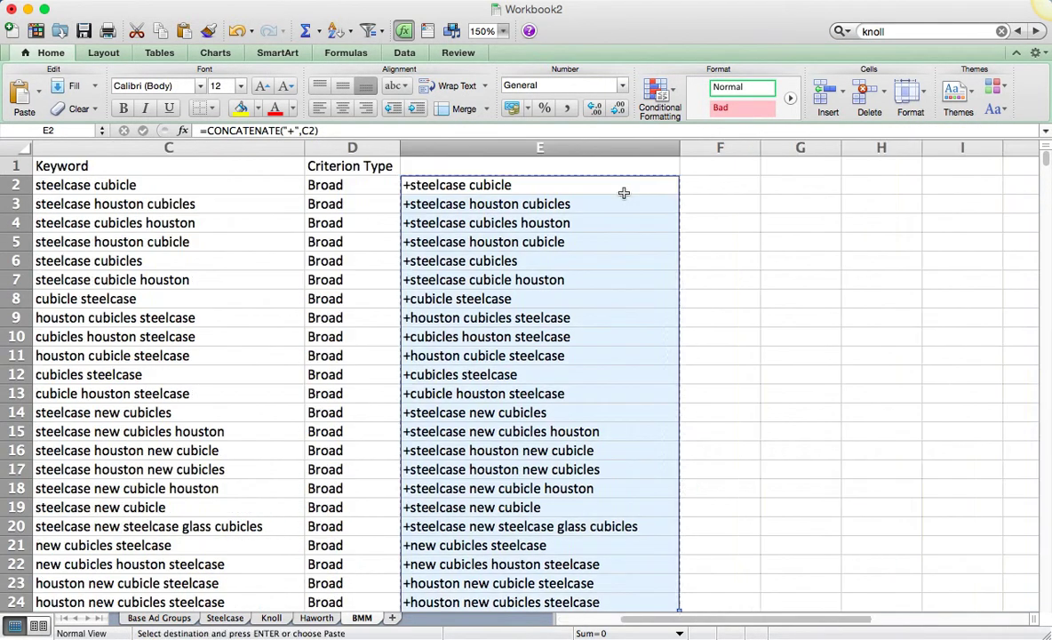
click(294, 190)
right_click(294, 189)
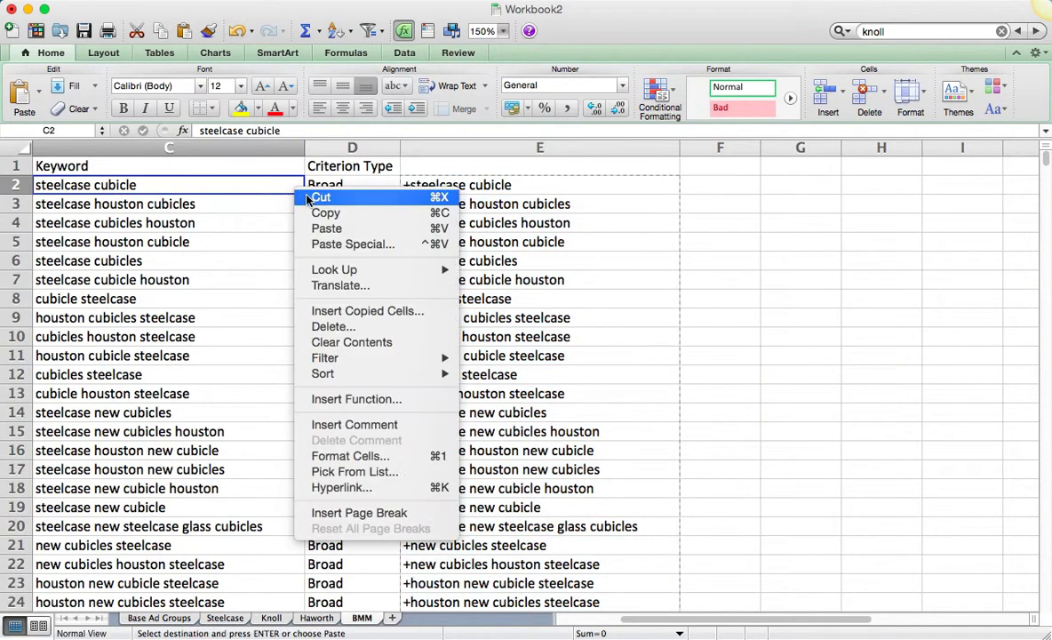
click(329, 227)
click(233, 159)
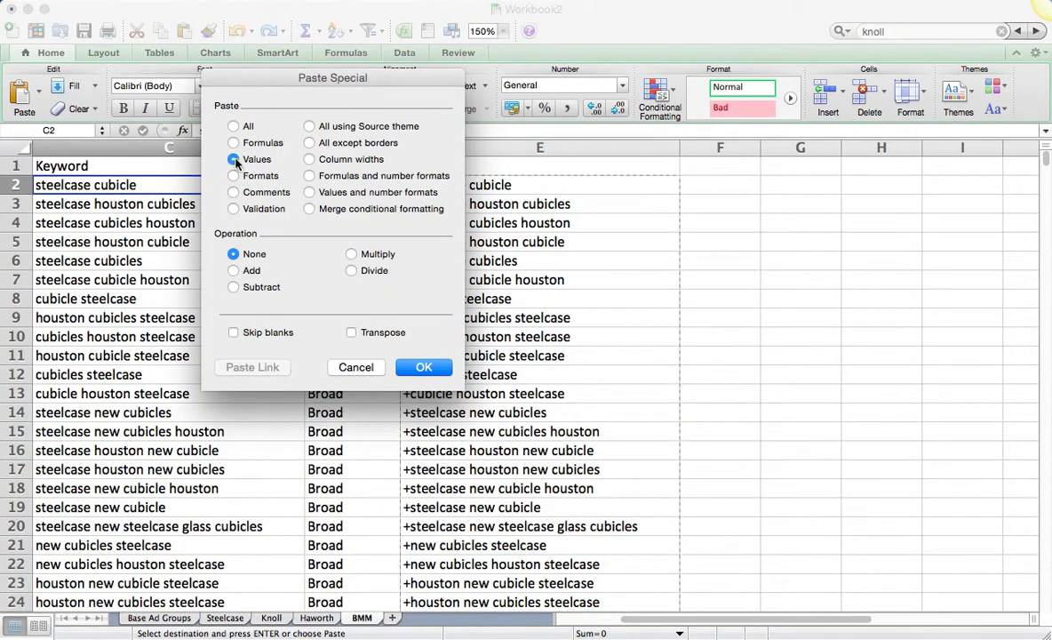
click(424, 367)
Step: Delete the helper column E and look over the plus-prefixed keywords
click(500, 149)
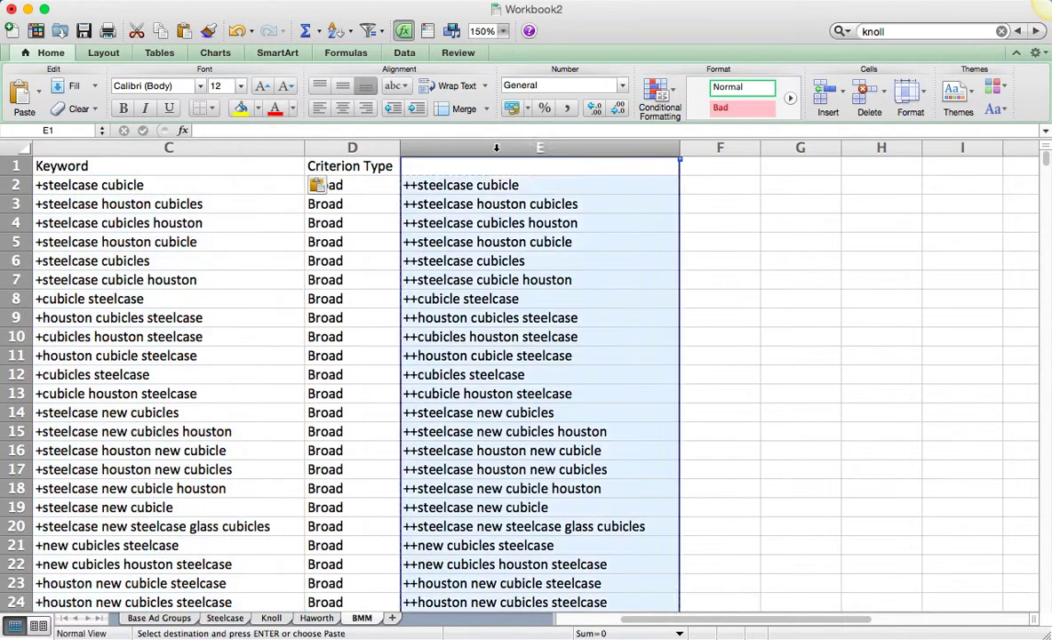
right_click(500, 150)
click(548, 246)
click(242, 240)
scroll(242, 240, left, 5)
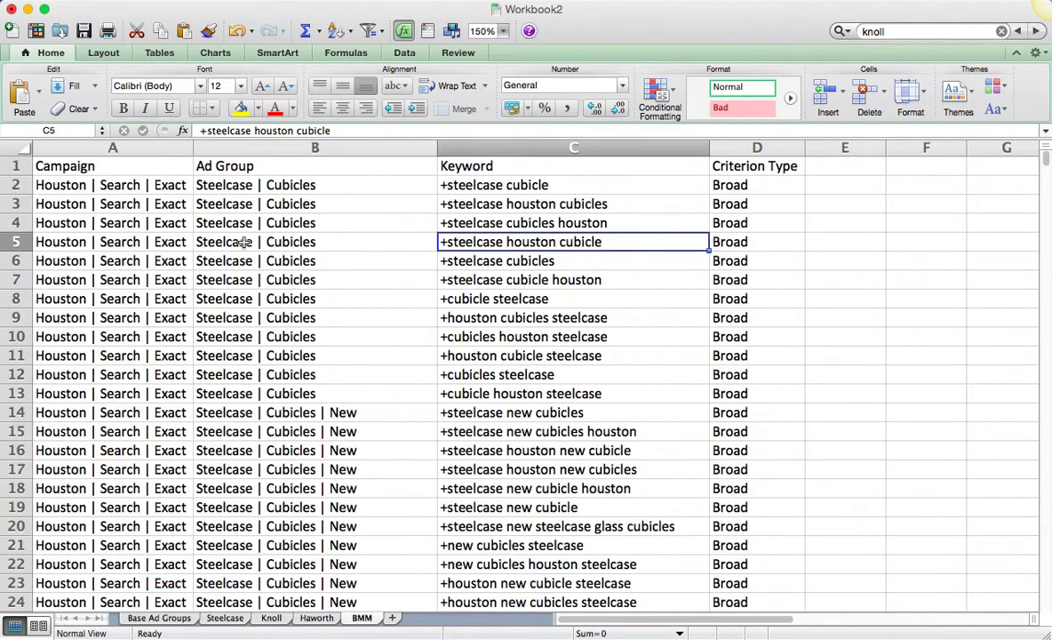
scroll(488, 206, down, 4)
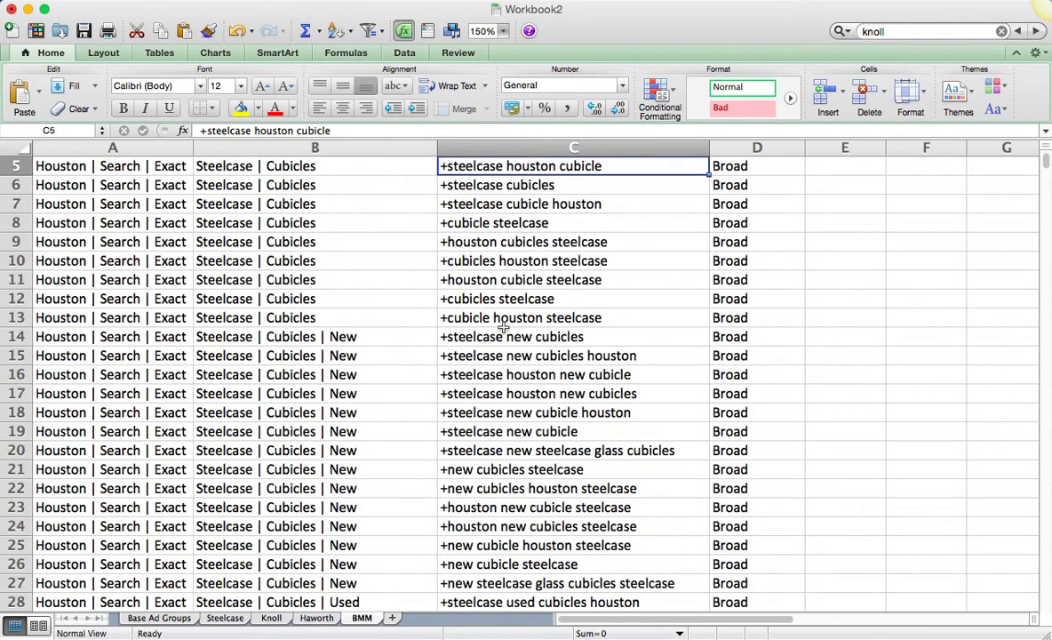
scroll(560, 287, up, 4)
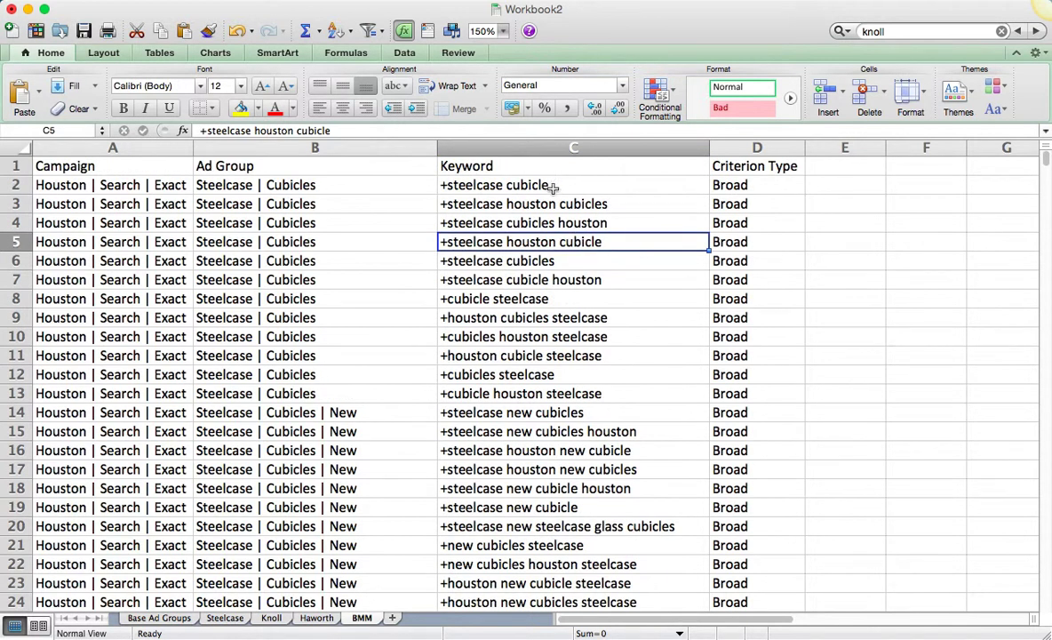
Step: Replace every space in the Keyword column with a space followed by a plus sign
click(563, 149)
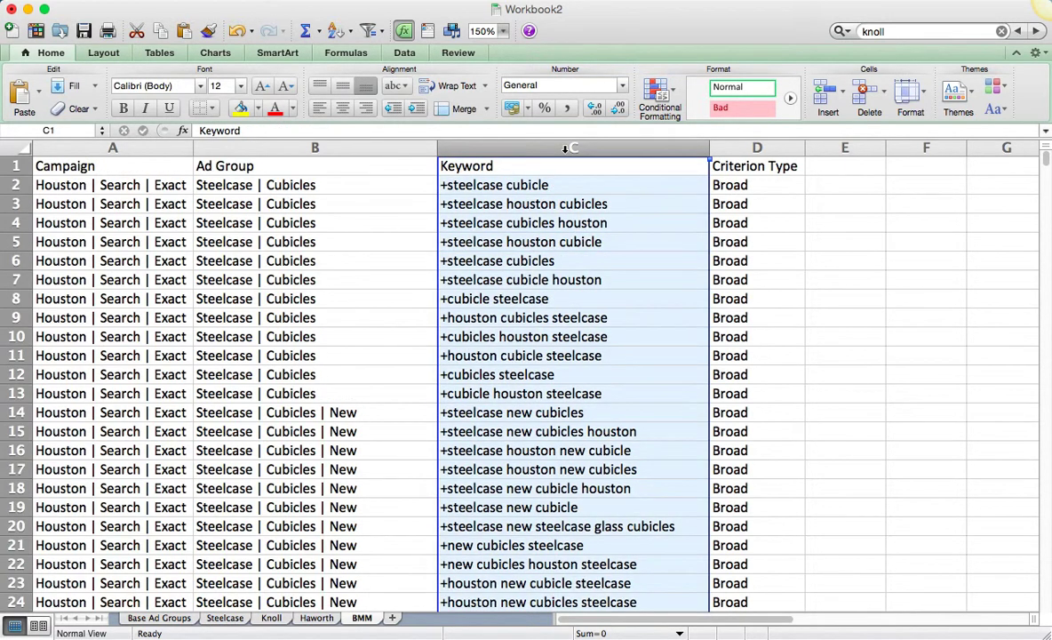
key(super+f)
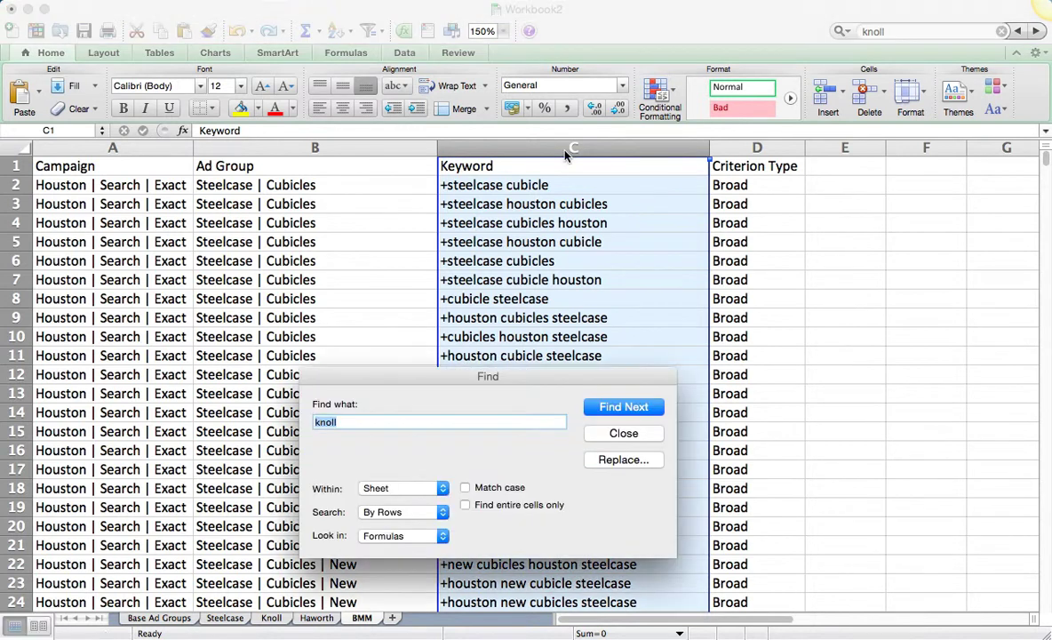
key(BackSpace)
click(623, 460)
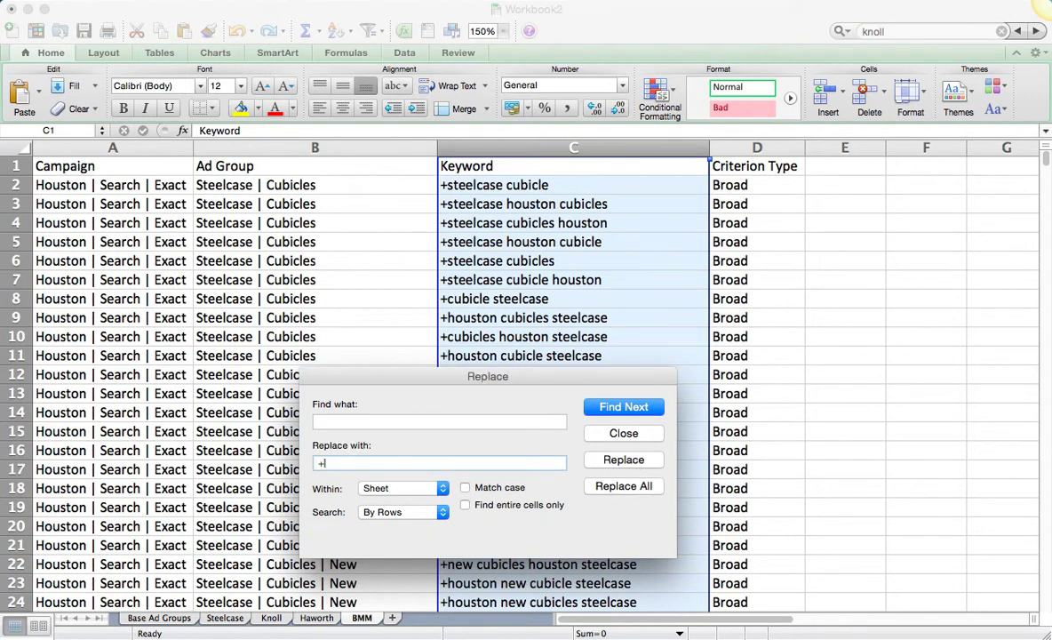
click(623, 486)
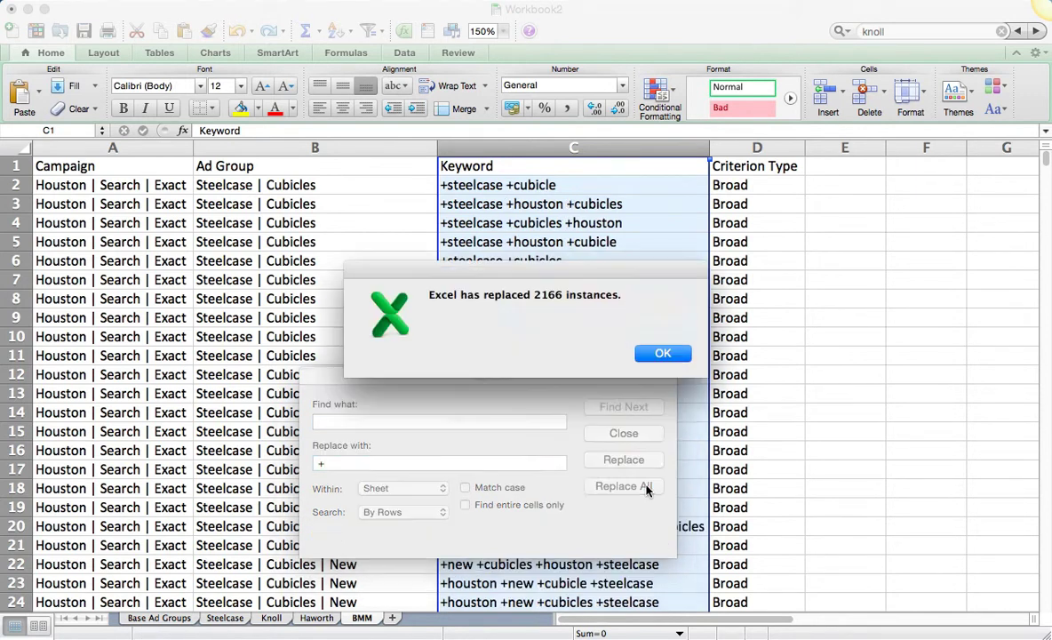
click(659, 354)
click(623, 433)
click(646, 258)
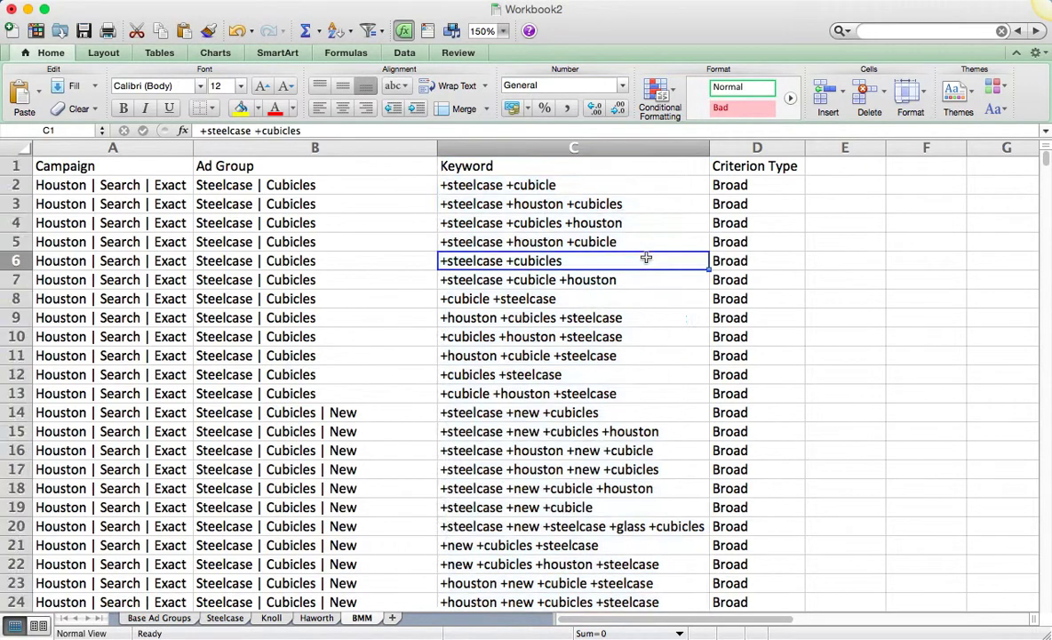
Step: Check the modified keywords down to the end of the list and return to the Campaign header
key(ctrl+Down)
key(Up)
key(Up)
key(Up)
key(ctrl+Up)
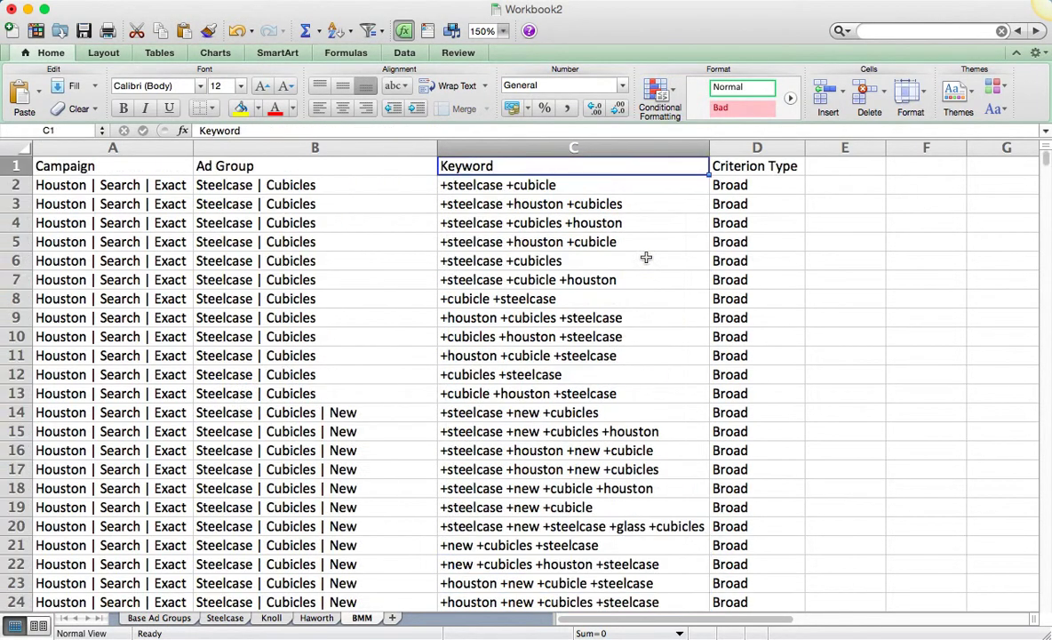
key(Left)
key(Right)
key(Left)
key(Left)
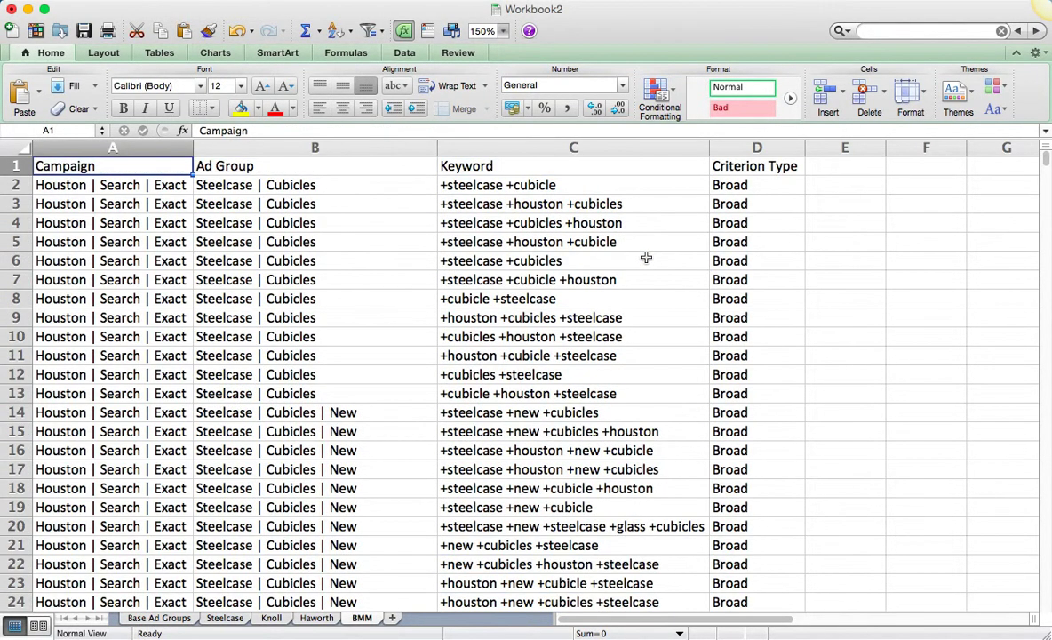
Step: Widen the Campaign column to 35.00 and replace every "Exact" in it with "BMM"
drag(193, 148, 298, 149)
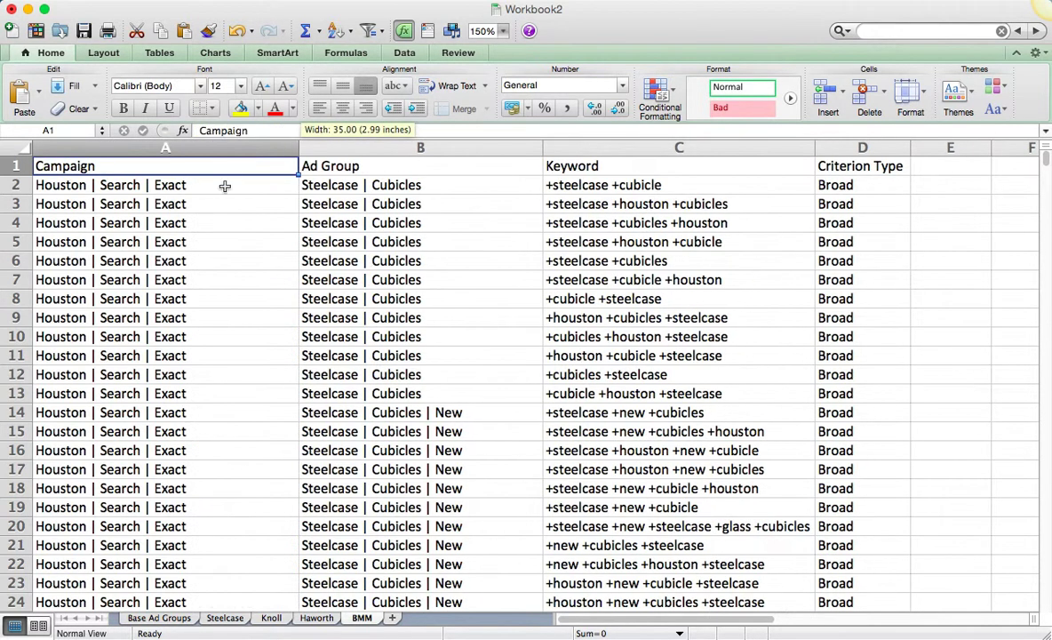
key(Down)
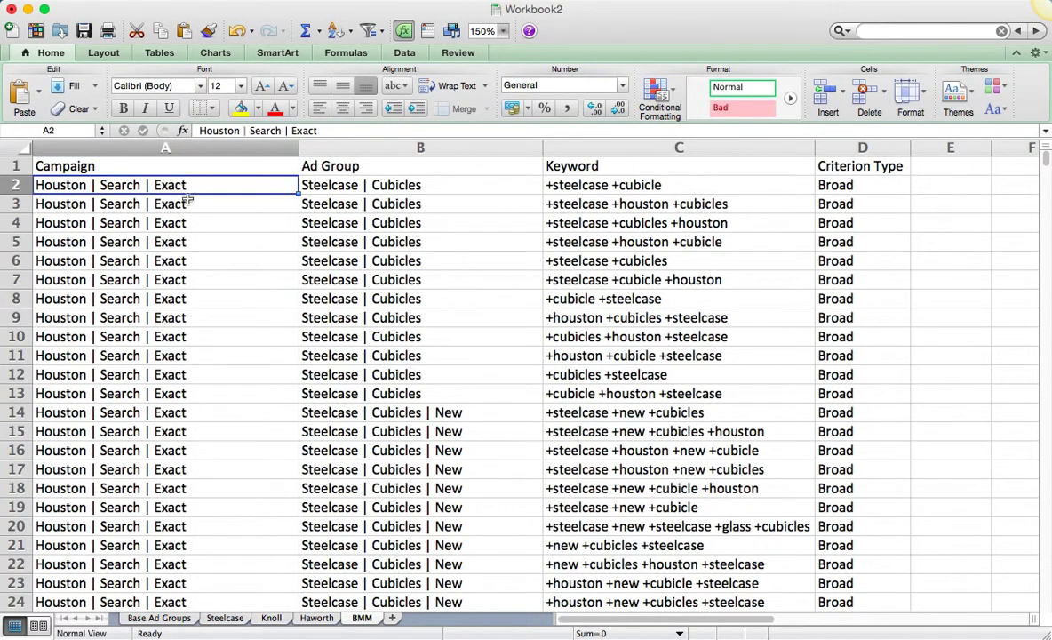
click(165, 147)
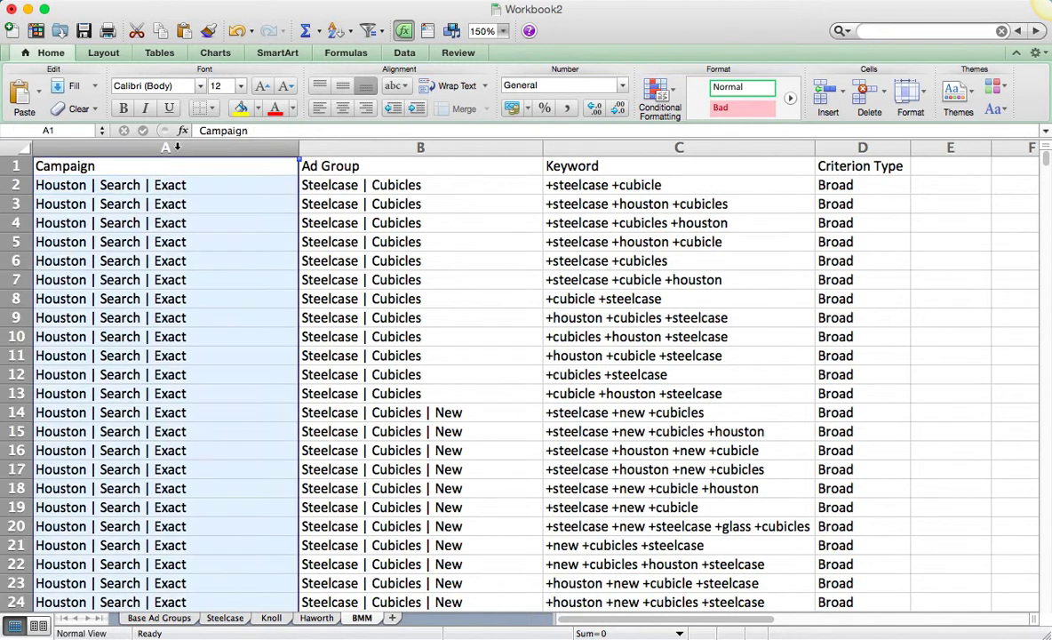
key(super+f)
text(Exact)
click(623, 459)
text(BMM)
click(634, 488)
click(665, 353)
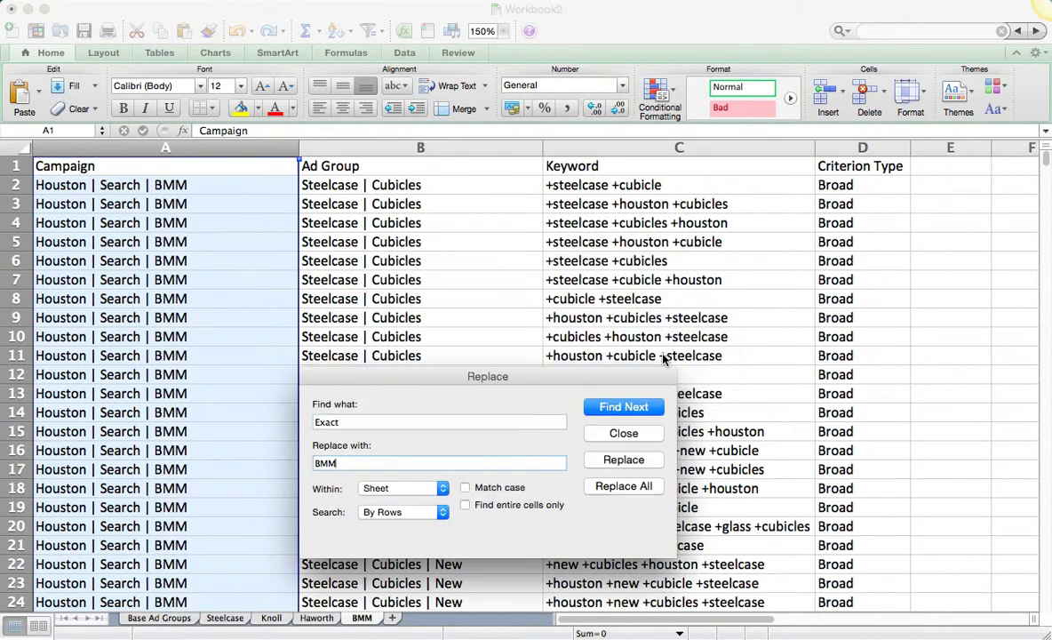
click(624, 433)
Step: Copy the entire BMM table including its header row
click(454, 391)
key(super+a)
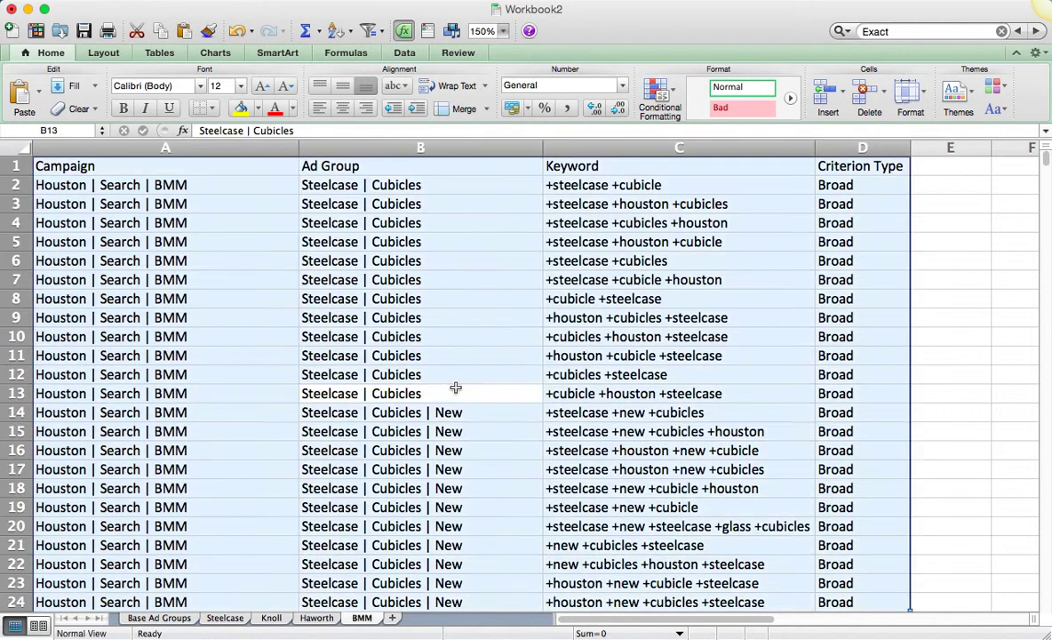
key(super+c)
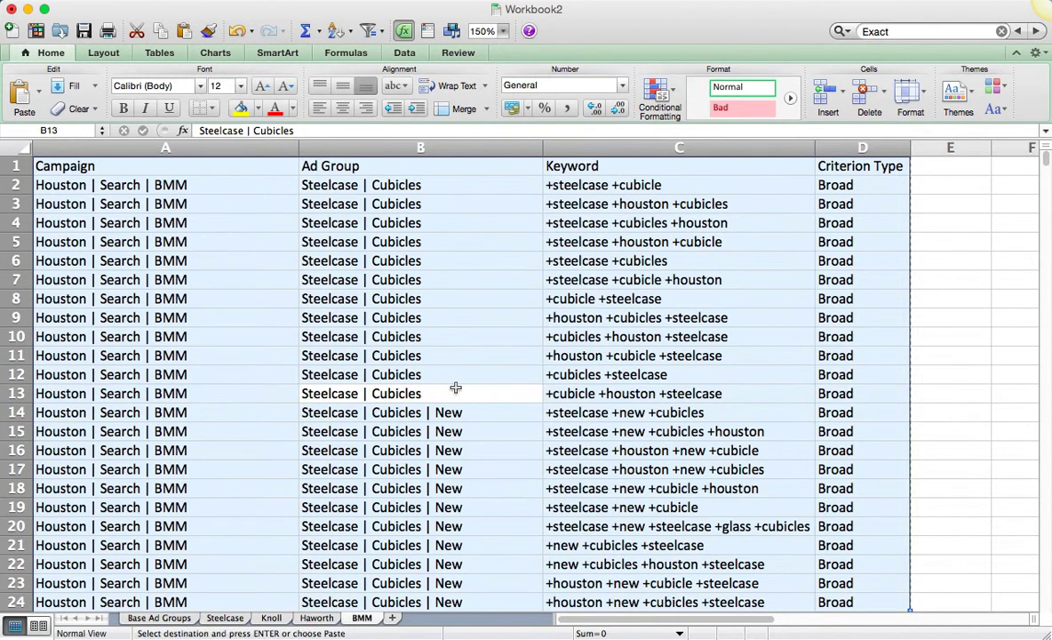
Step: Switch to AdWords Editor and bulk-add the copied BMM keywords using their own campaign and ad group columns, then finish to review the changes
key(super+Tab)
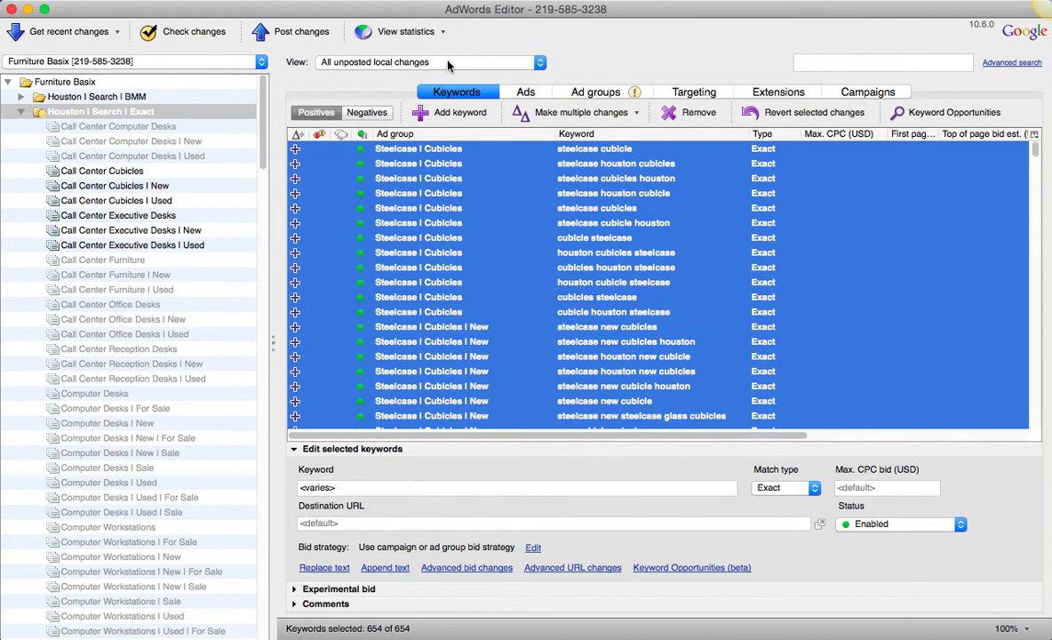
click(545, 113)
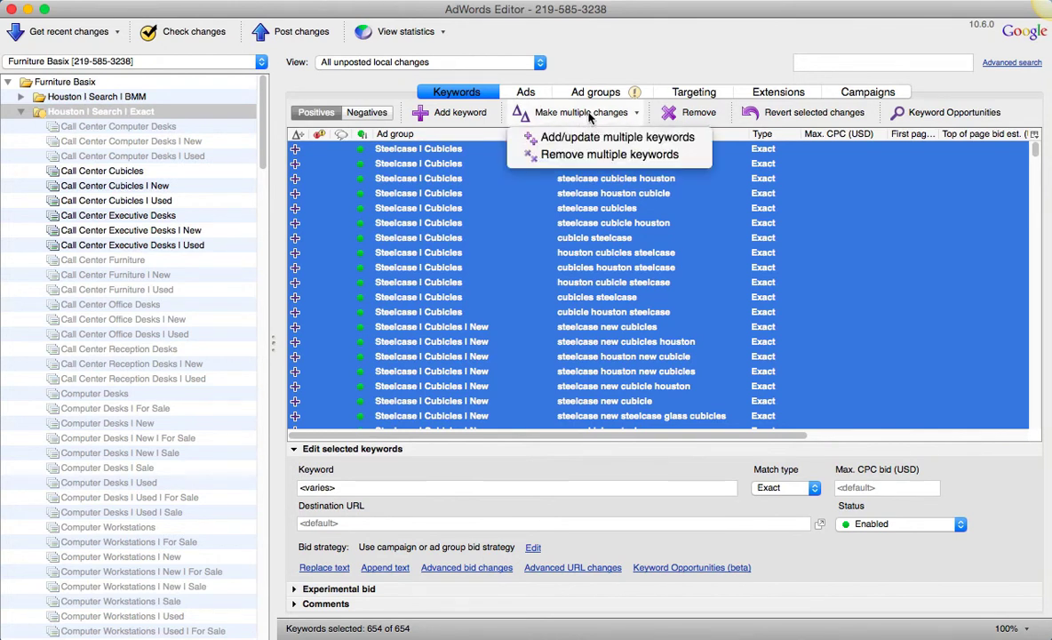
click(573, 133)
click(409, 128)
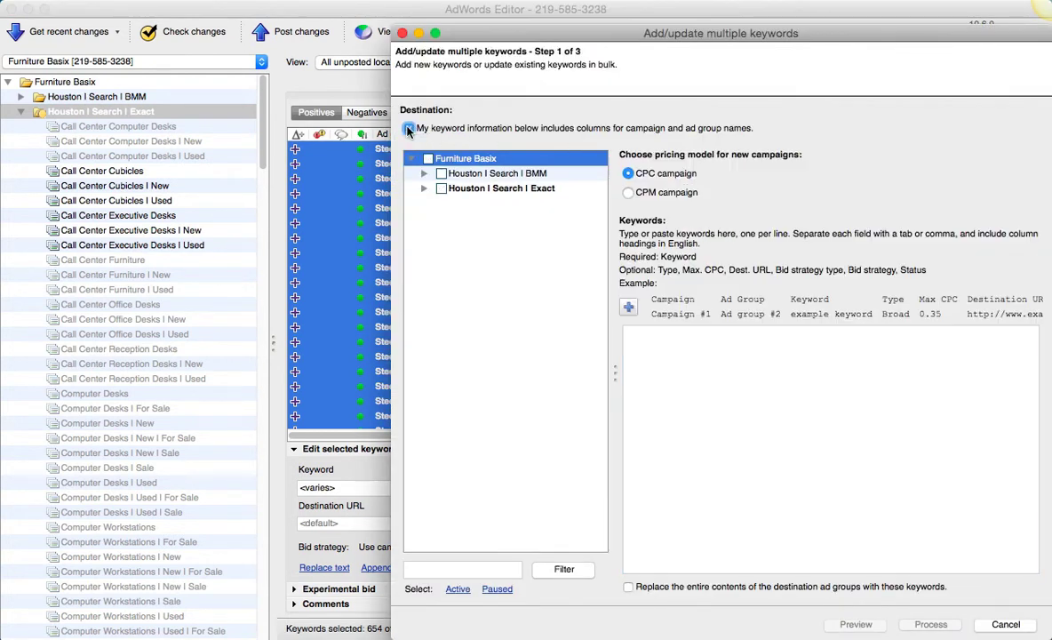
key(super+v)
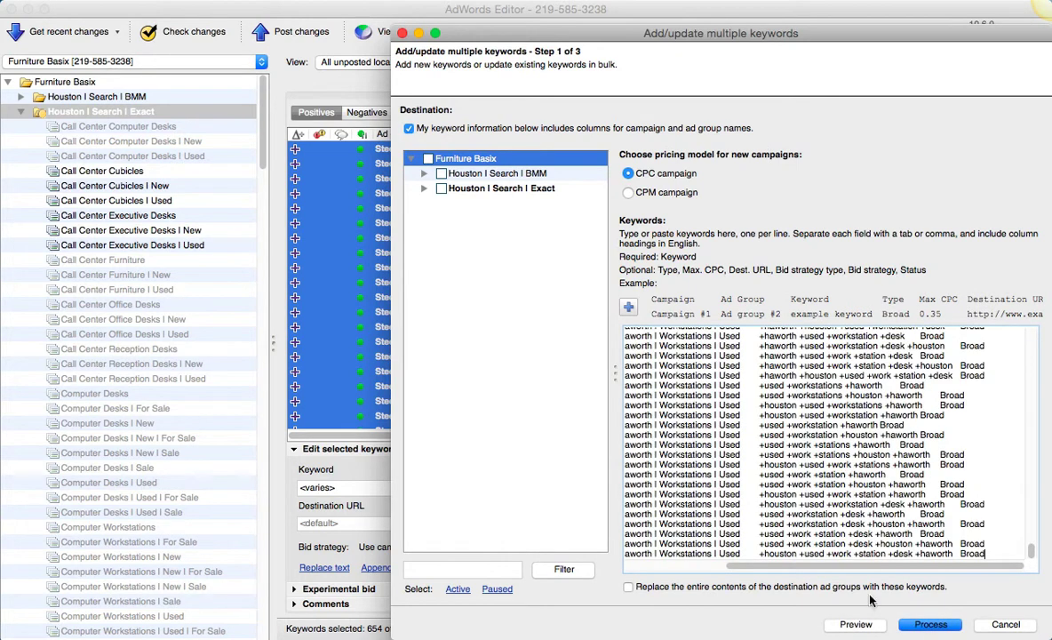
click(929, 624)
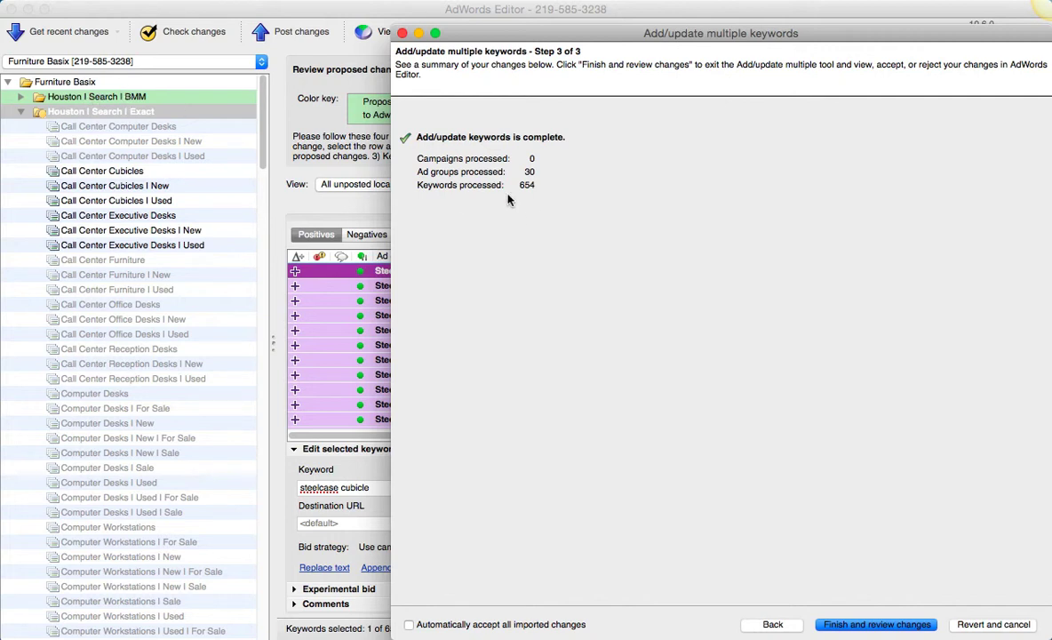
click(893, 626)
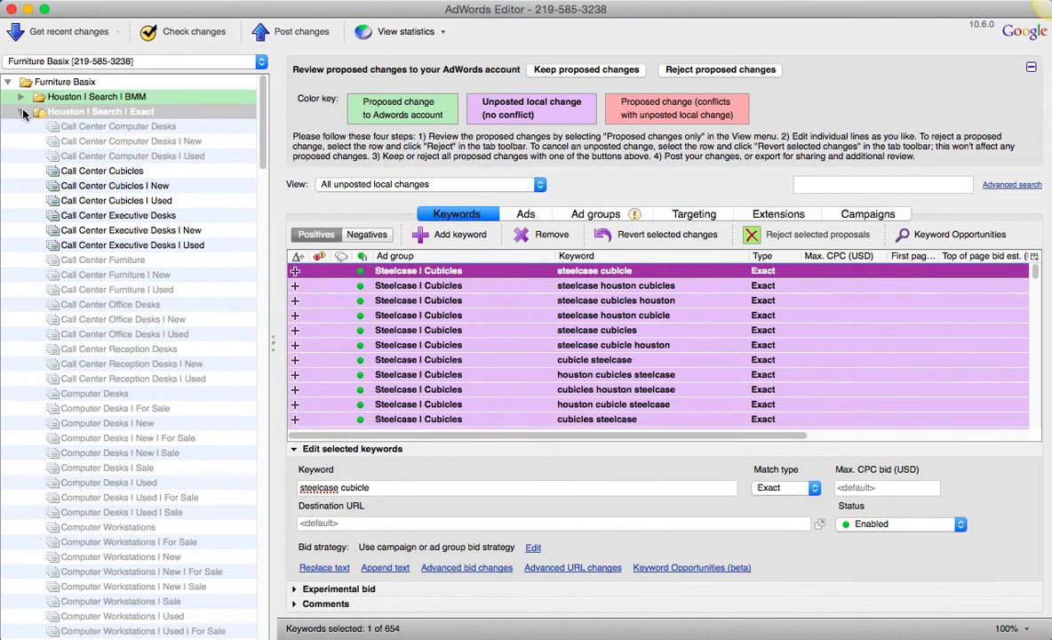
Step: Expand the Houston | Search | BMM campaign and show all keywords of its Haworth | Cubicles | New ad group
click(22, 111)
click(22, 86)
click(21, 97)
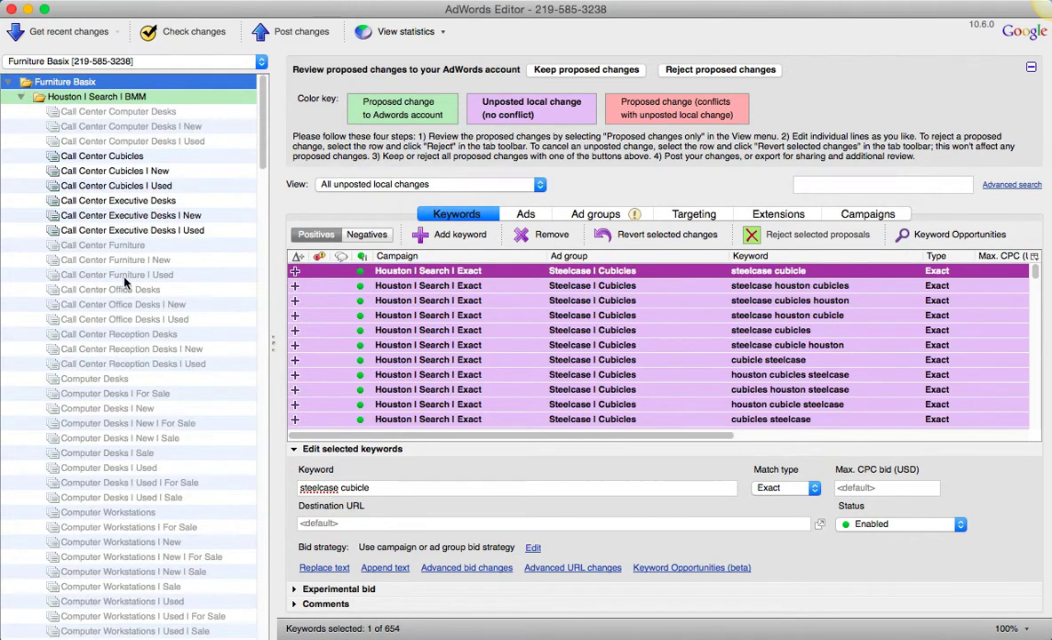
scroll(124, 283, down, 15)
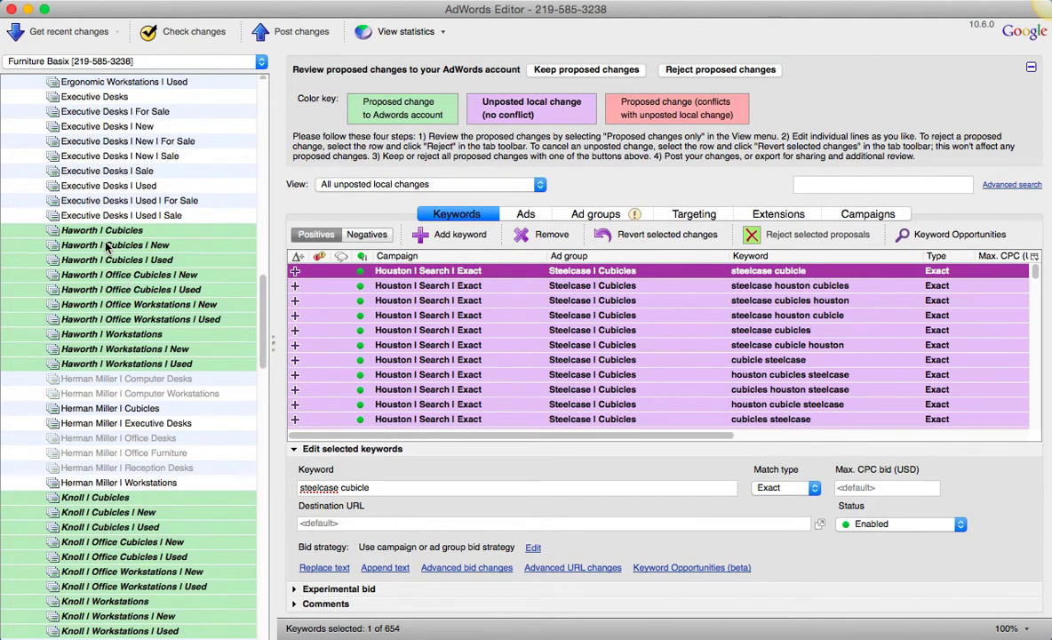
click(107, 246)
click(449, 185)
click(392, 204)
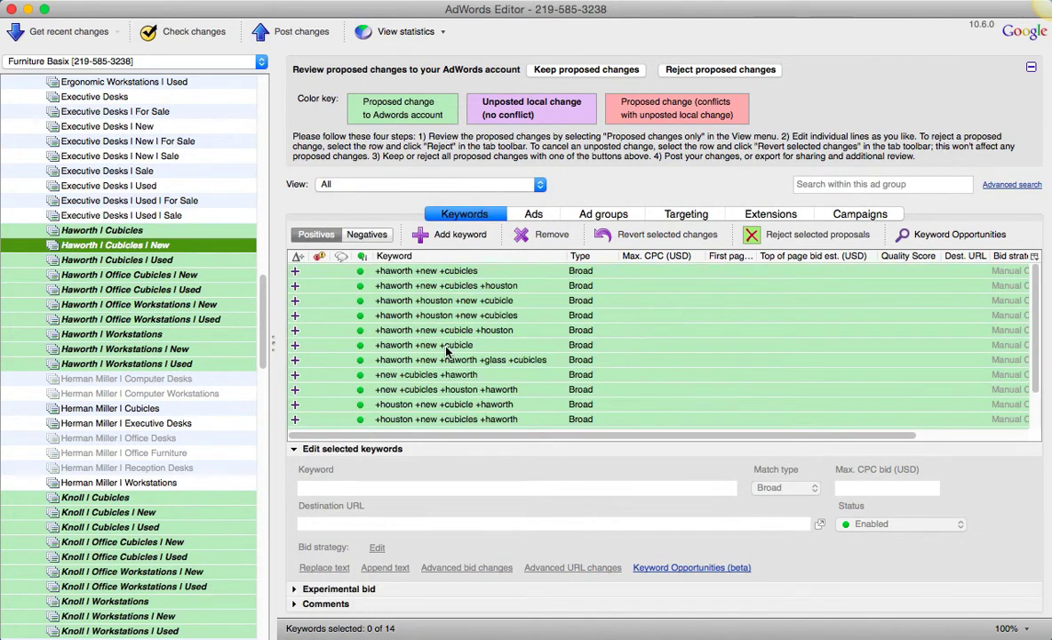
Step: Check the proposed broad keywords in the Knoll | Cubicles | New and Steelcase | Workstations ad groups
click(206, 276)
click(146, 513)
scroll(148, 516, down, 1)
scroll(149, 516, down, 20)
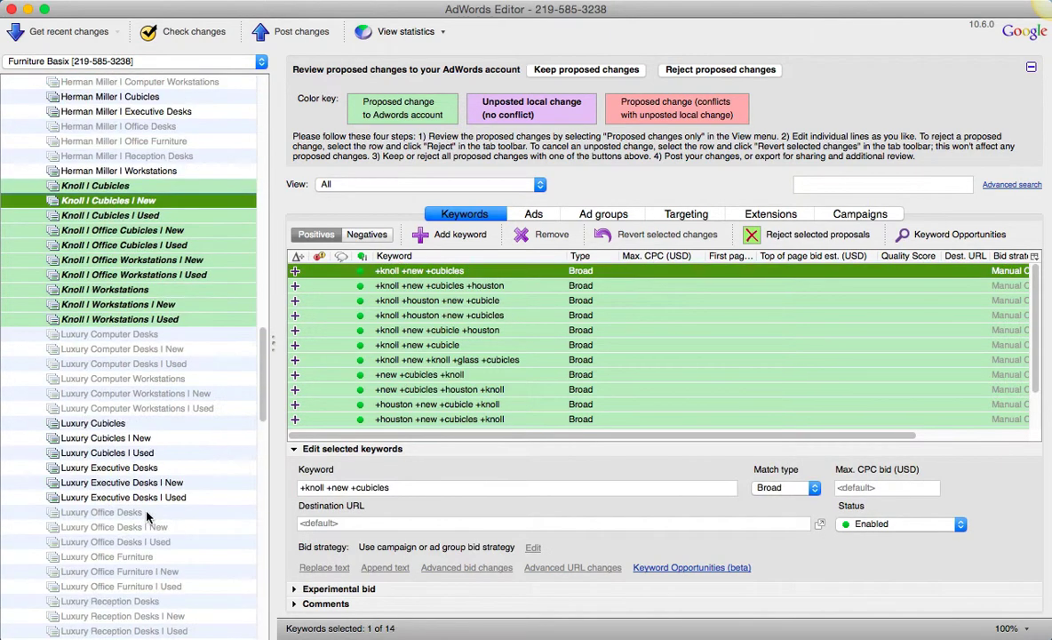
click(149, 513)
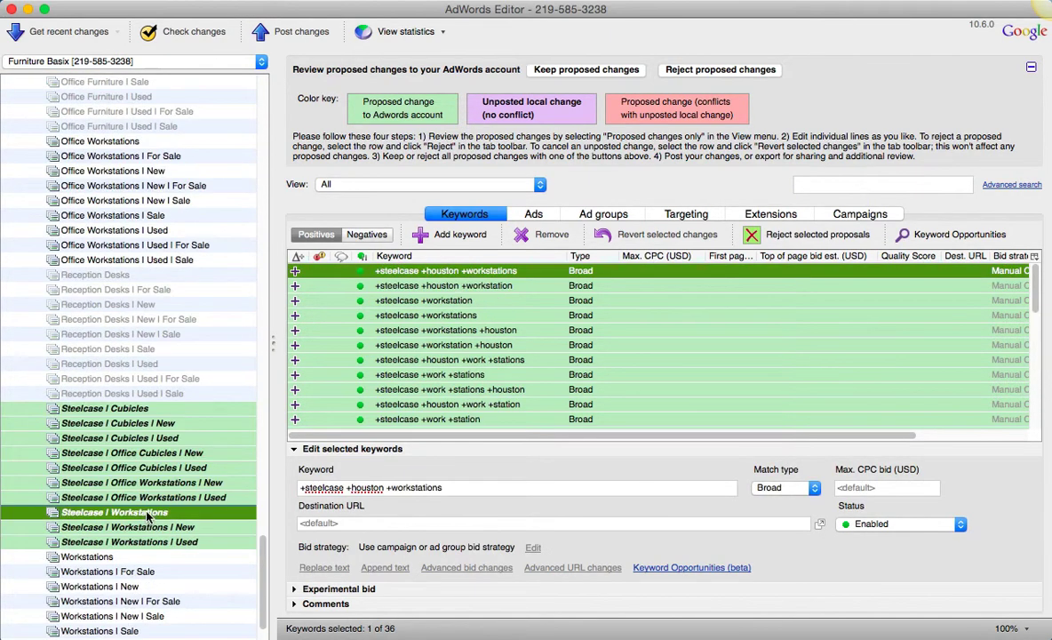
click(517, 359)
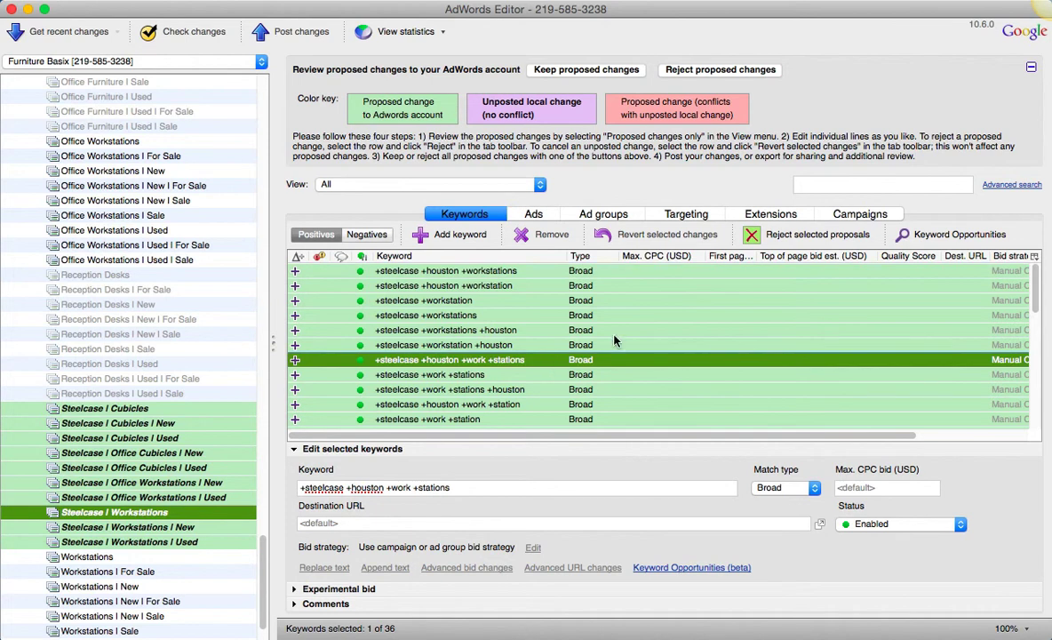
Step: Return to the Houston | Search | BMM campaign and keep all proposed changes
scroll(170, 294, up, 15)
scroll(178, 266, up, 10)
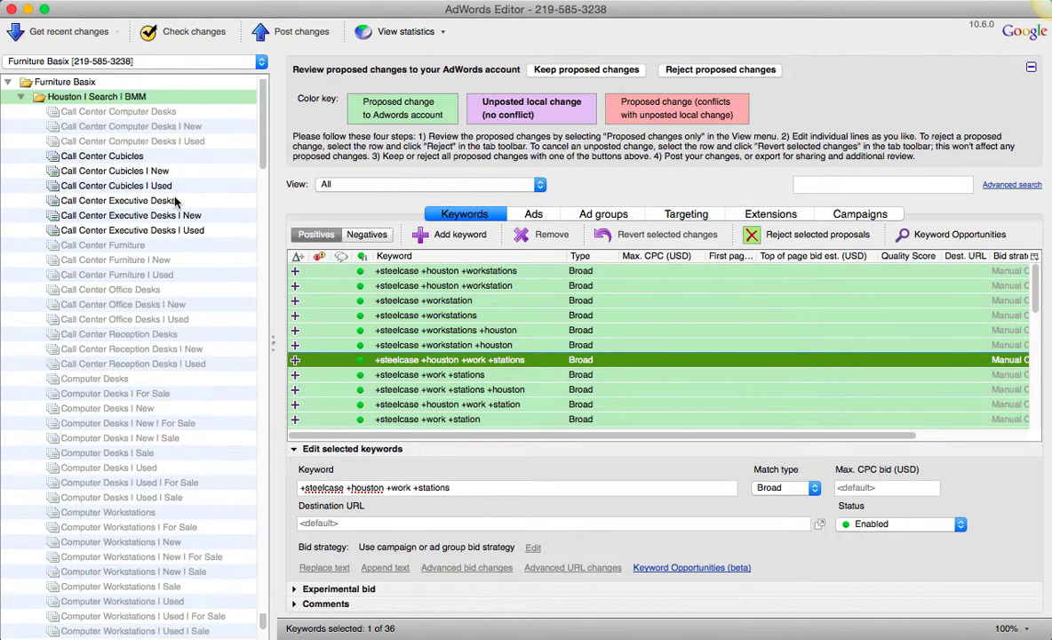
click(148, 99)
click(565, 68)
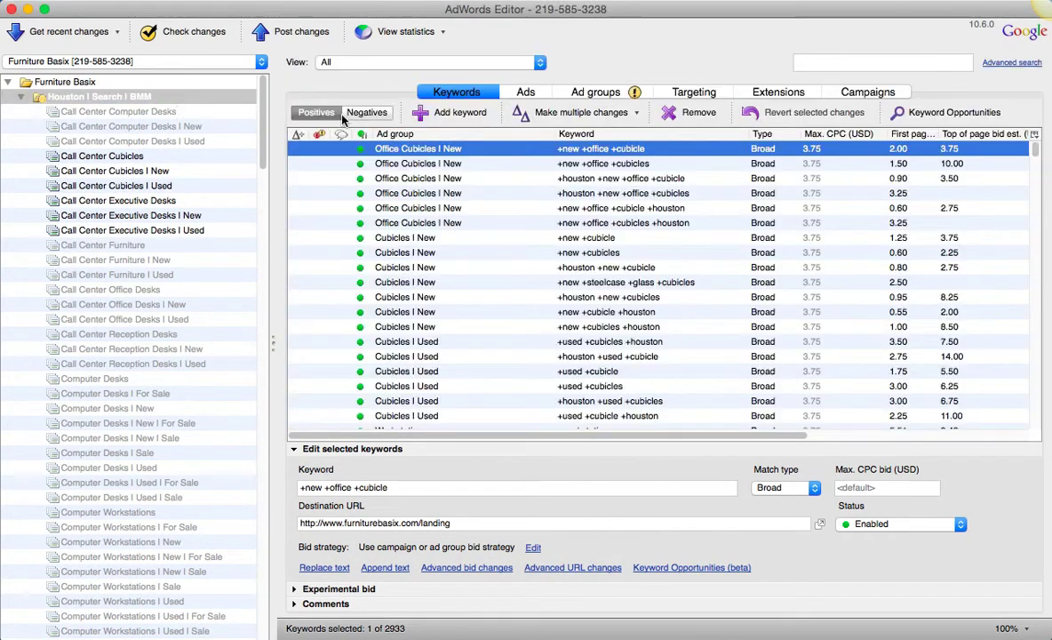
Step: Filter the BMM campaign to all unposted local changes and inspect the newly added keywords
click(157, 100)
click(391, 63)
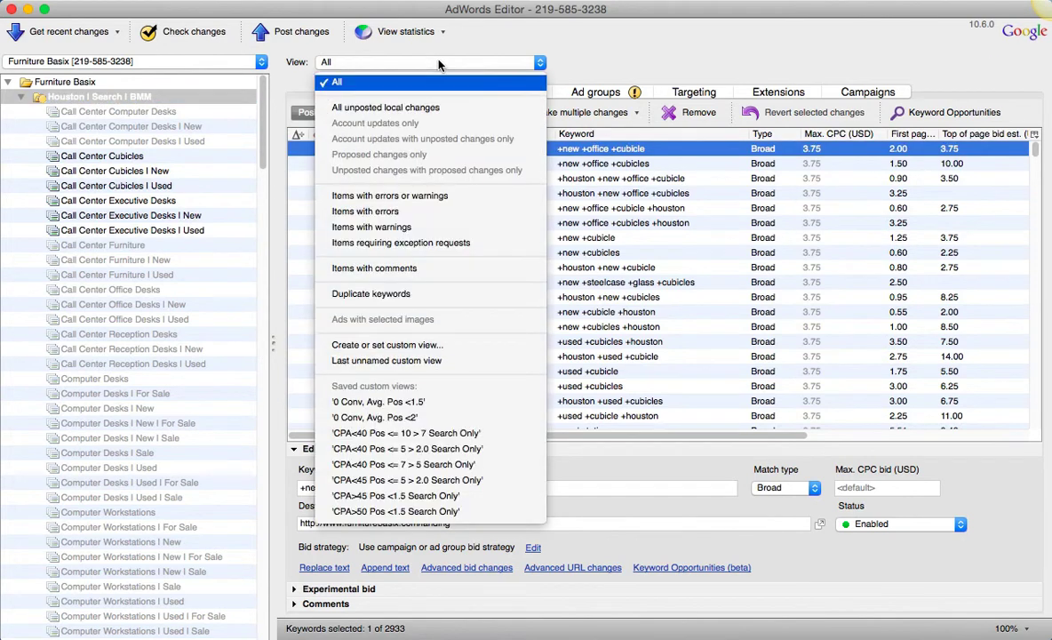
click(370, 78)
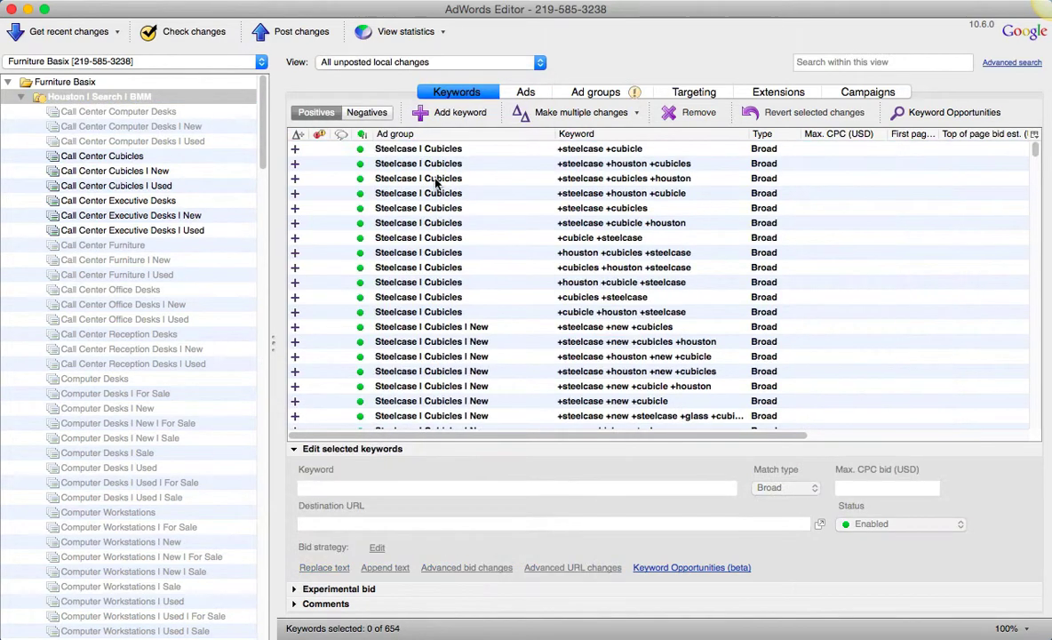
click(572, 180)
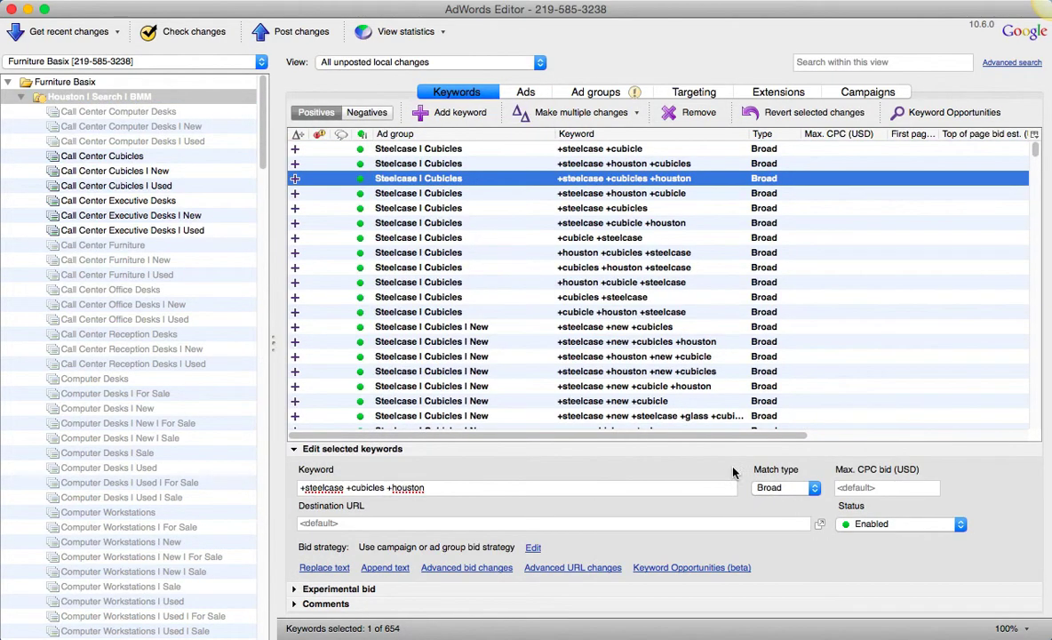
key(super+a)
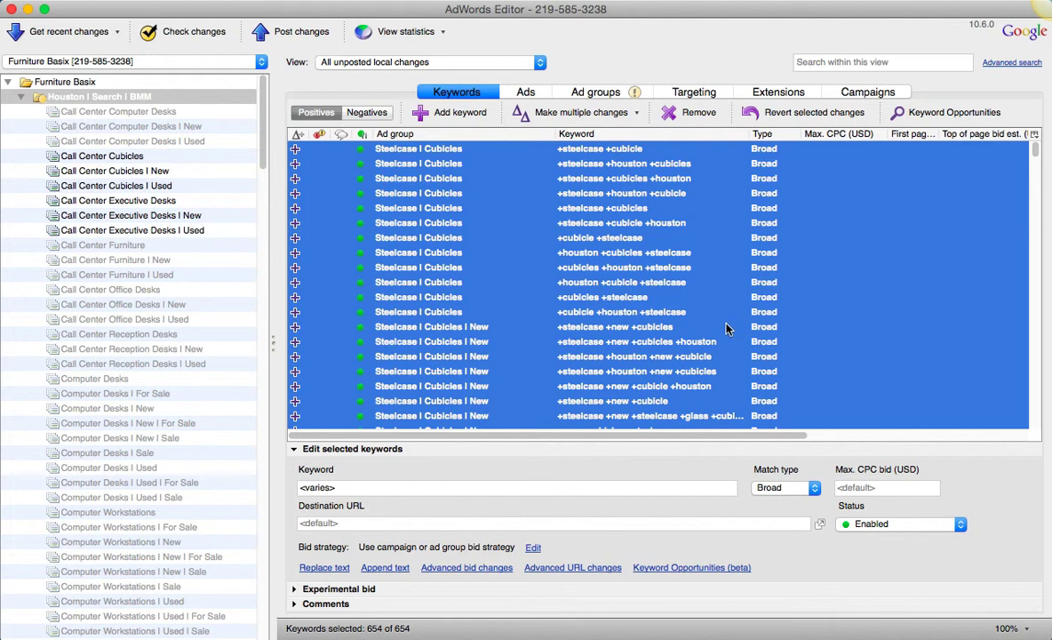
click(654, 310)
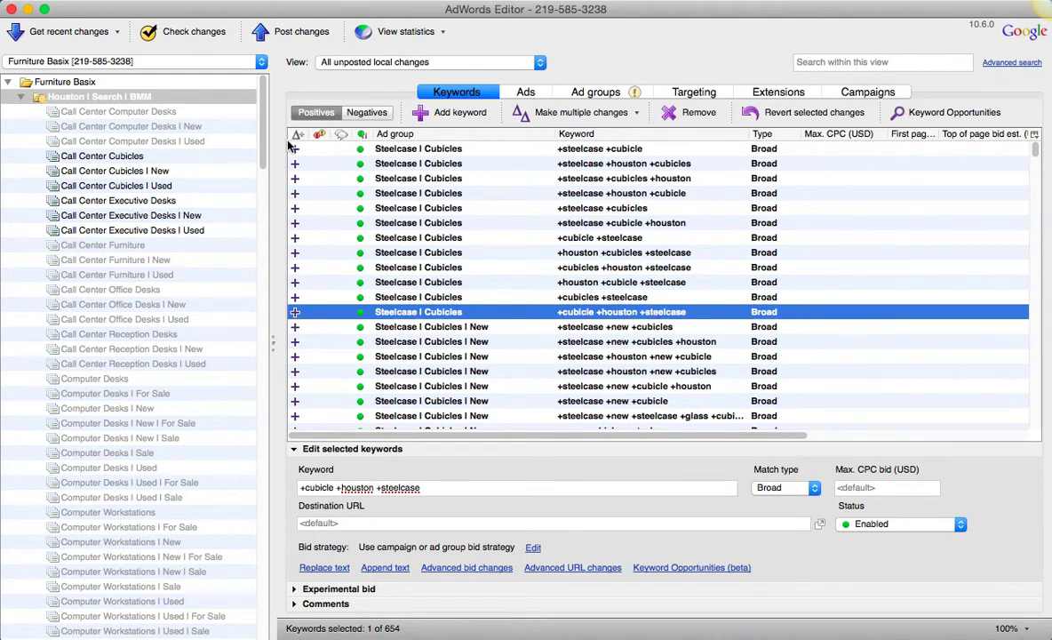
Step: Check the Haworth | Cubicles ad group's keywords, then its text ads with the view set to All
scroll(178, 366, down, 15)
scroll(180, 369, down, 6)
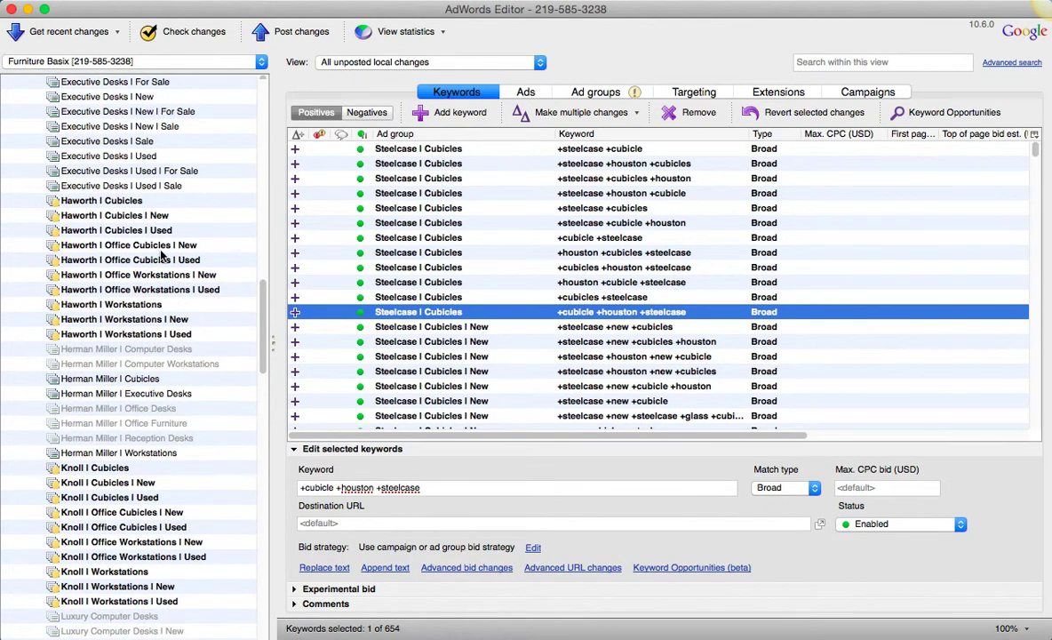
click(148, 200)
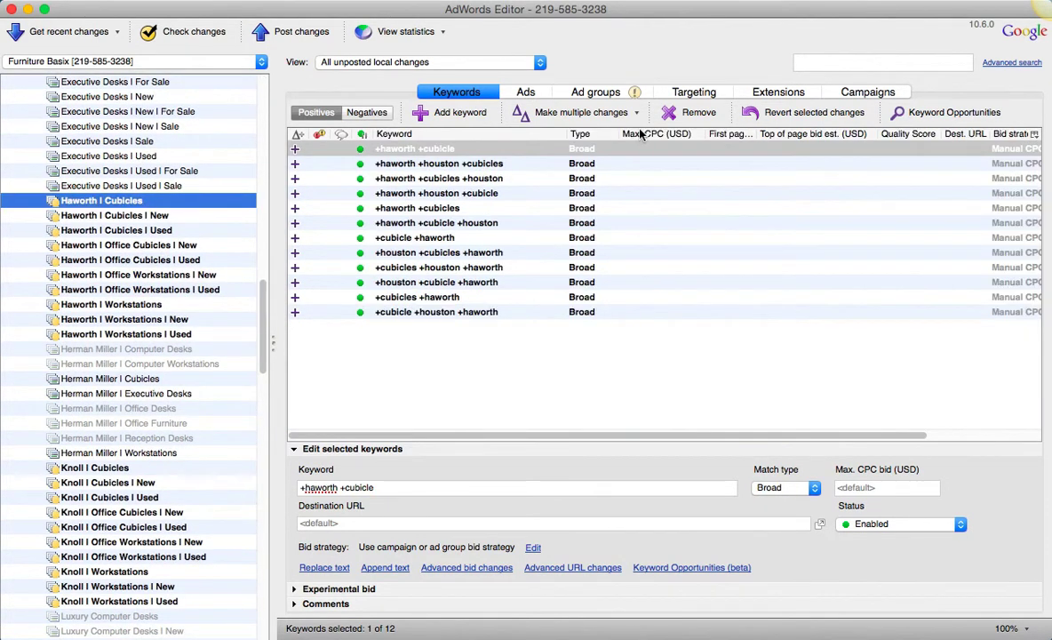
click(526, 92)
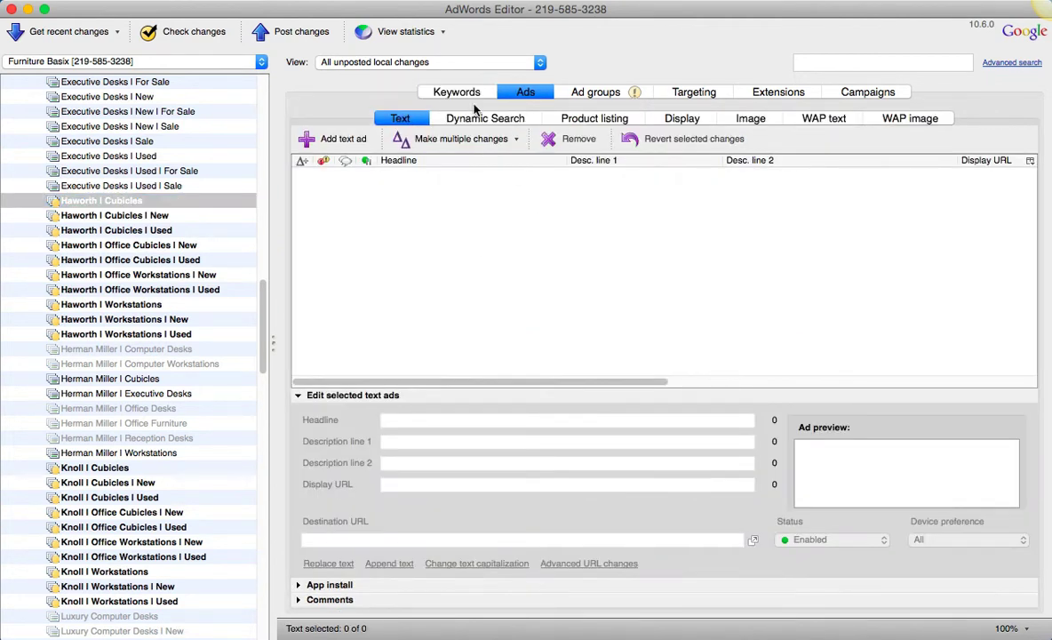
click(438, 60)
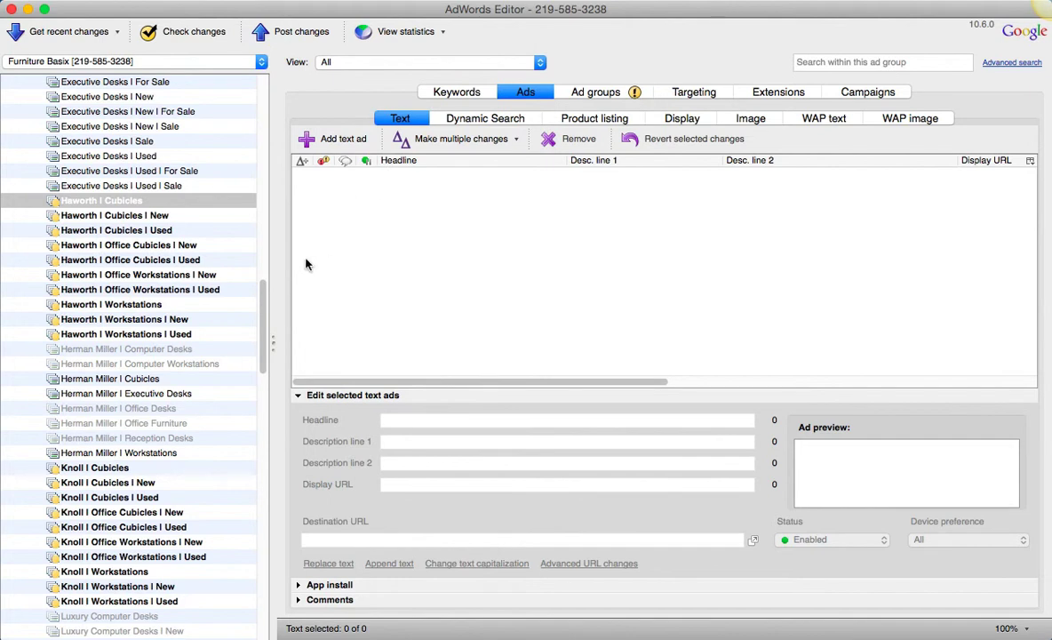
Step: Display all existing text ads of the Houston | Search | BMM campaign
scroll(203, 265, down, 20)
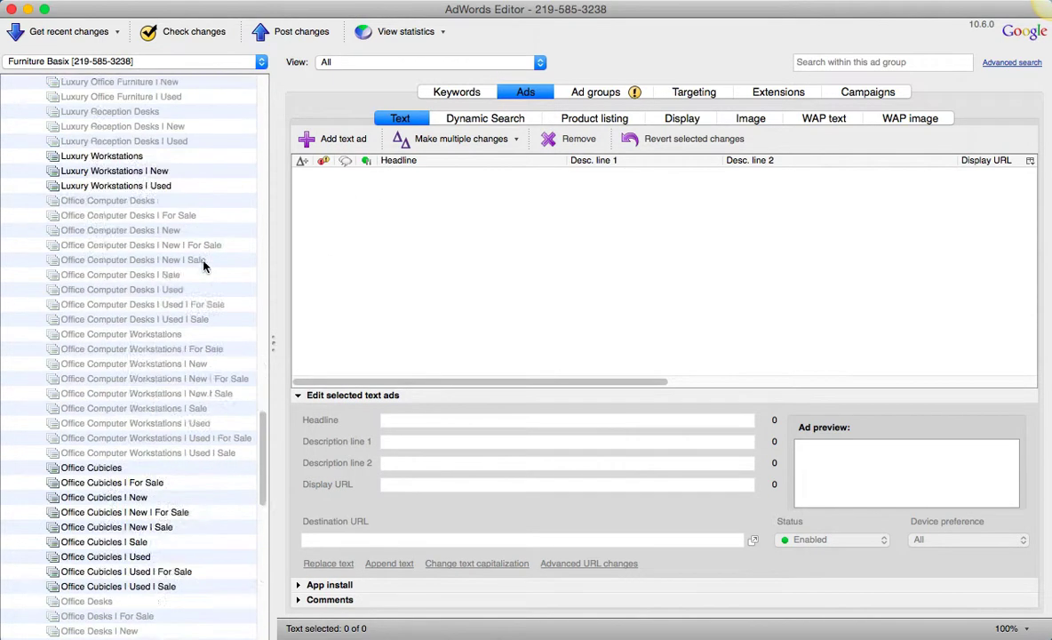
scroll(202, 265, up, 20)
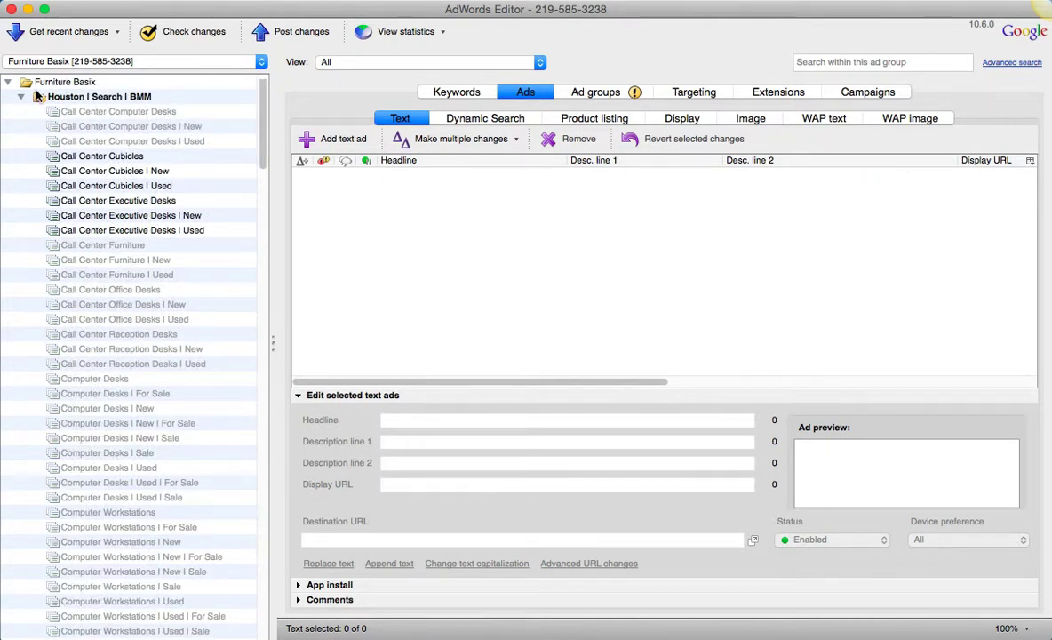
click(80, 96)
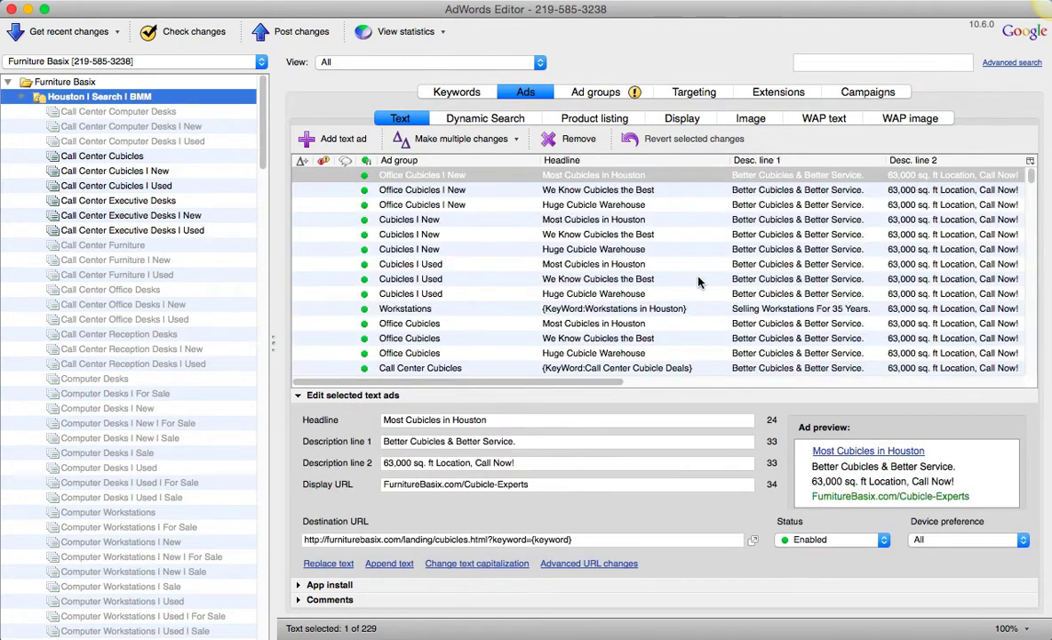
key(super+Tab)
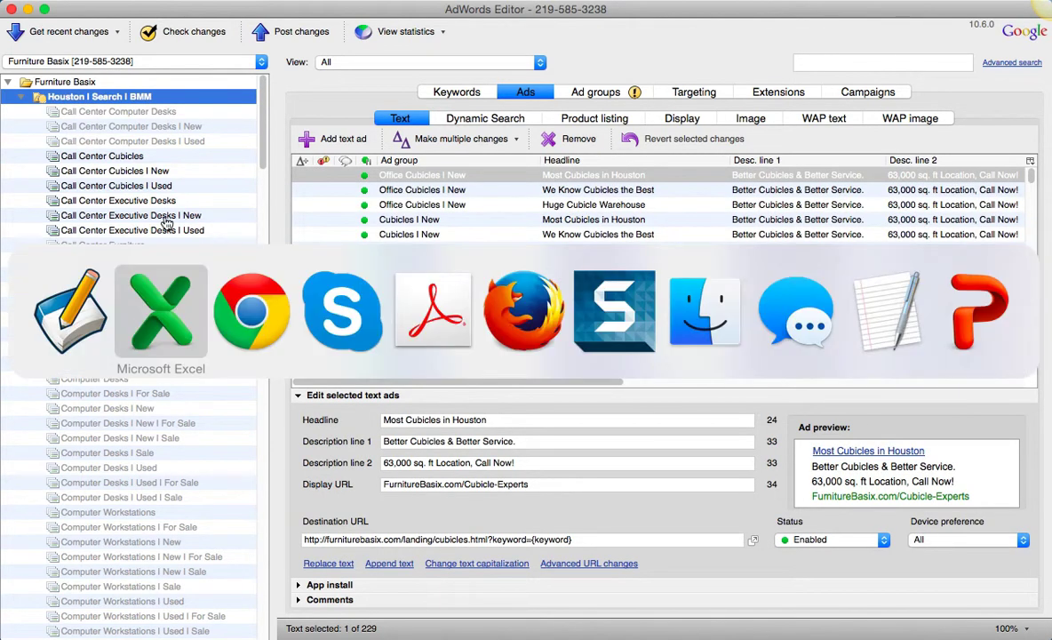
key(super+Tab)
key(super+Tab)
key(super+Tab)
key(super+Tab)
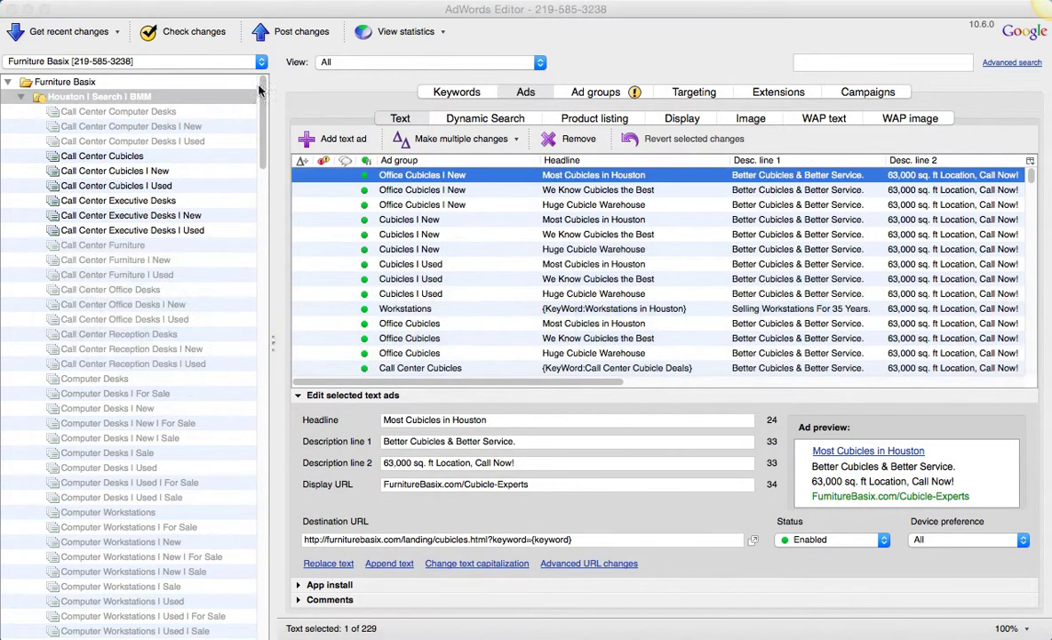